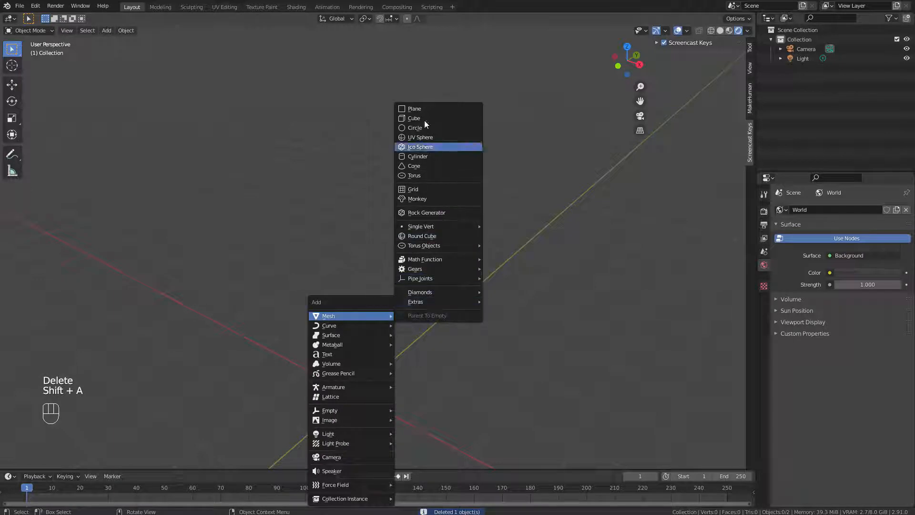
- Add a cube mesh to the scene and show it in the front orthographic view
left_click(414, 118)
middle_click_drag(370, 327, 441, 279)
key("KP_1")
scroll(440, 282, "down", 3)
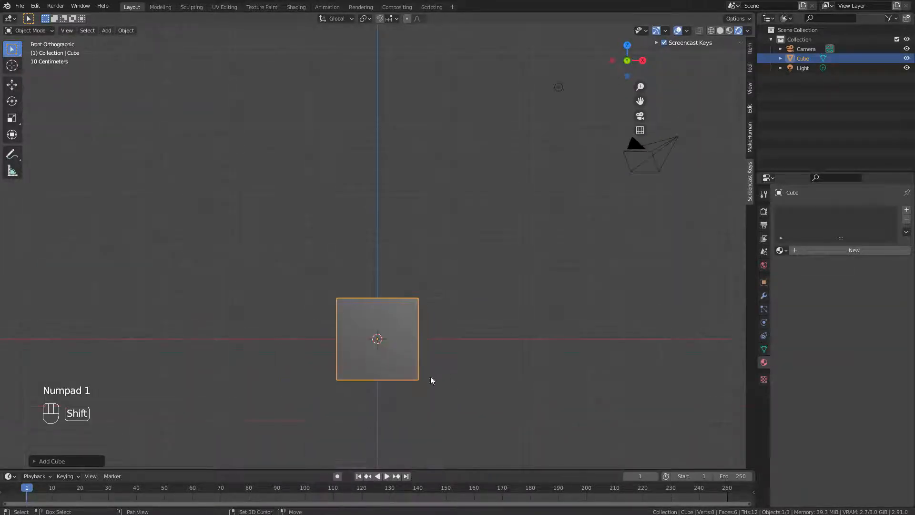
middle_click_drag(429, 337, 406, 272, "shift")
- Add 2020-11-12_22-45-54.png as a background image aligned to the front view
left_click(415, 215)
key("shift+a")
mouse_move(380, 307)
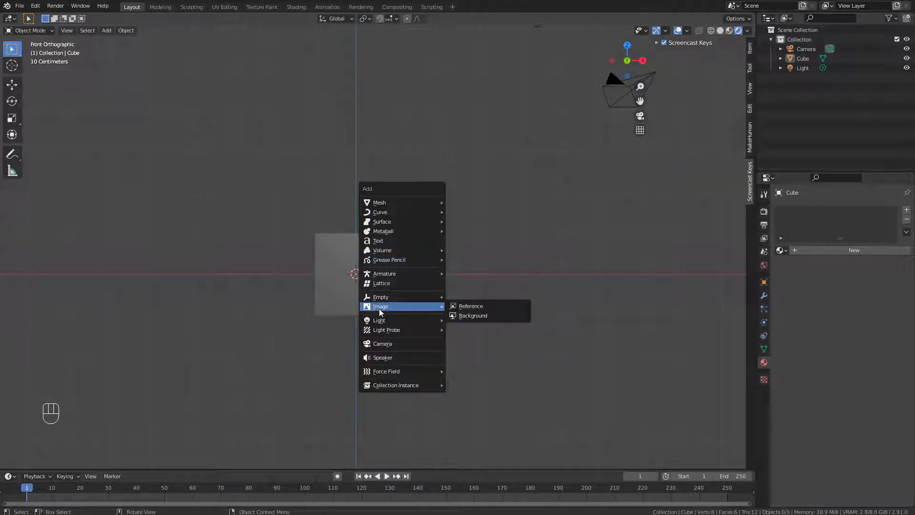
left_click(465, 316)
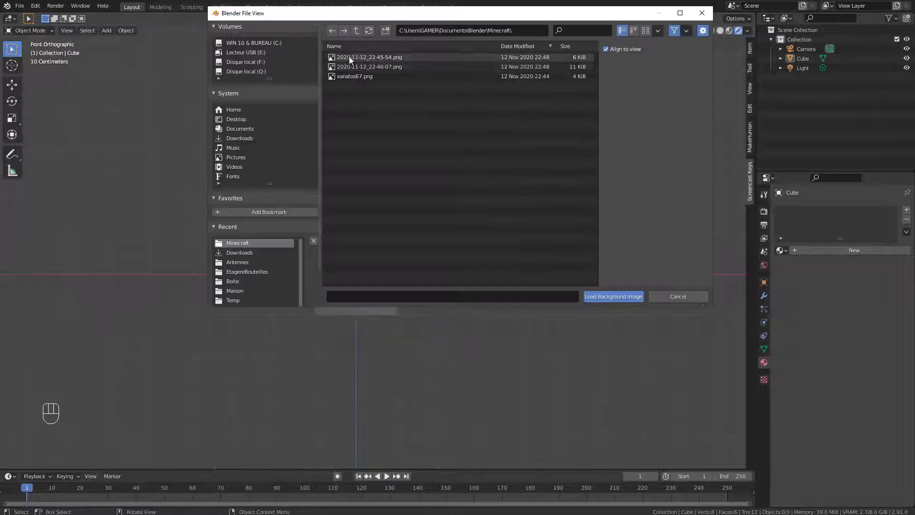
double_click(379, 53)
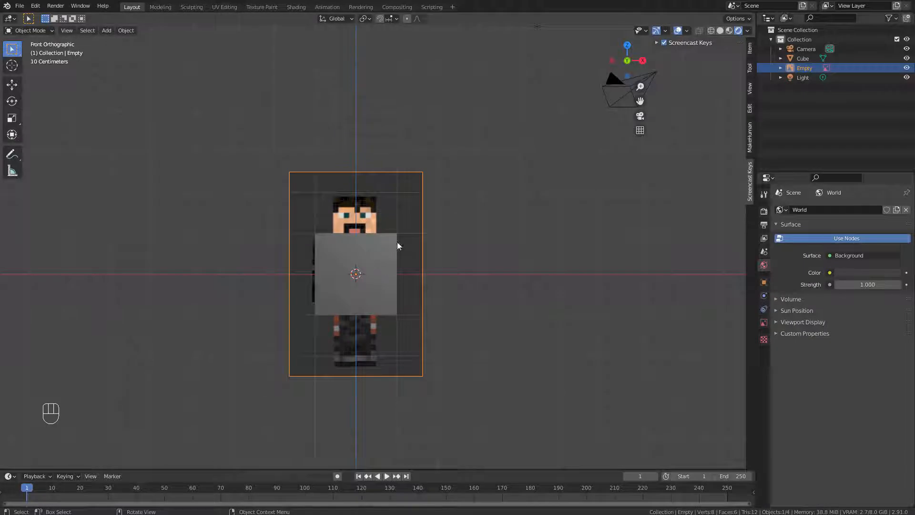
- Set the cube's Y and X dimensions to 1 m each
left_click(381, 258)
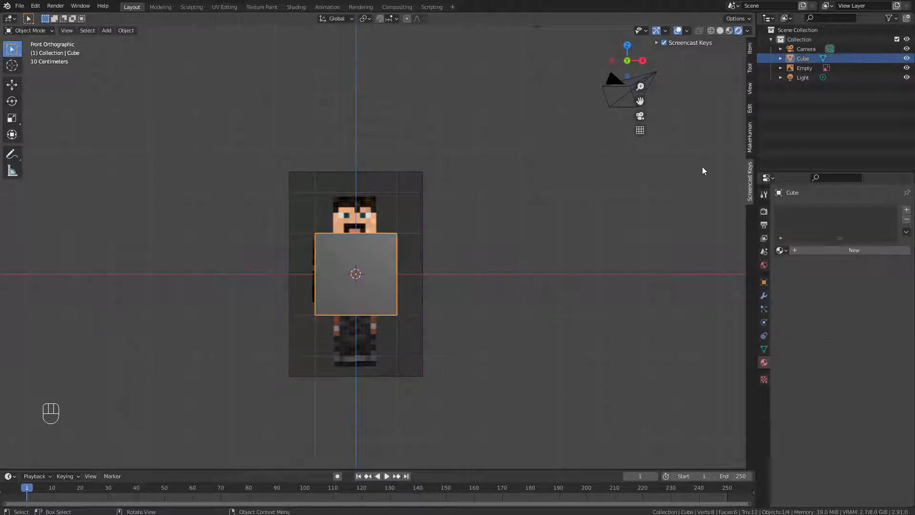
left_click(751, 47)
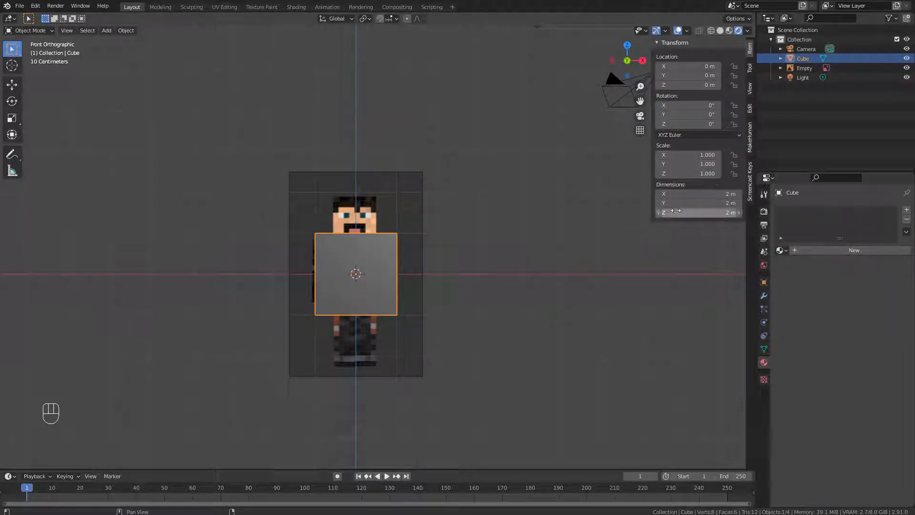
left_click(696, 203)
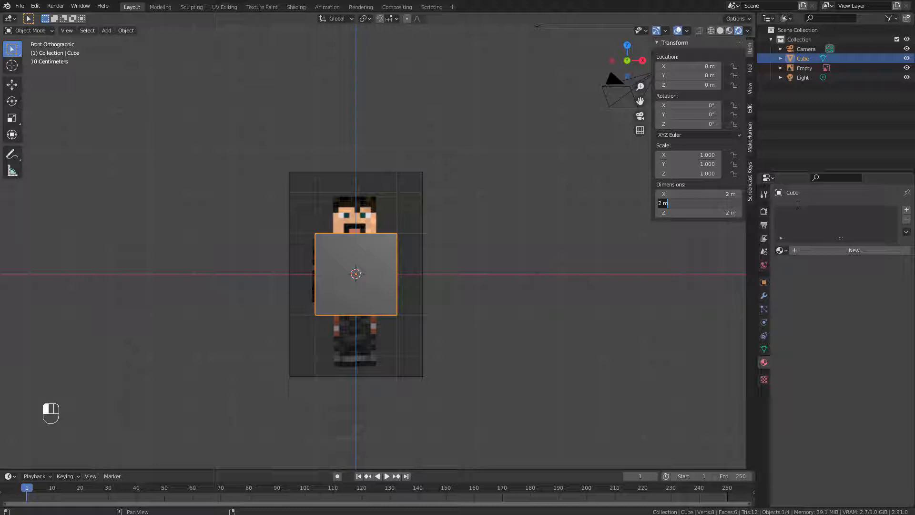
type("1")
key("Return")
left_click(695, 193)
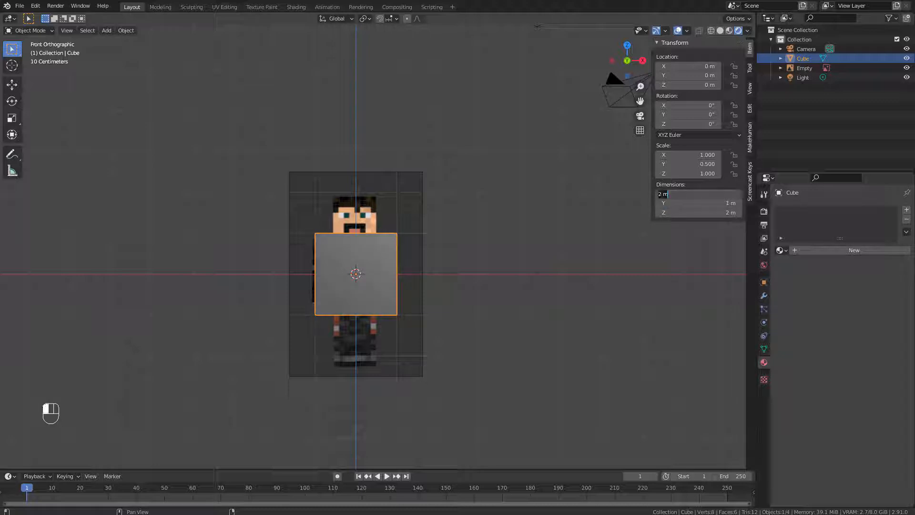
type("1")
key("Return")
- Move the cube up 1 m in grid increments so its base rests on the ground line
scroll(385, 279, "up", 4)
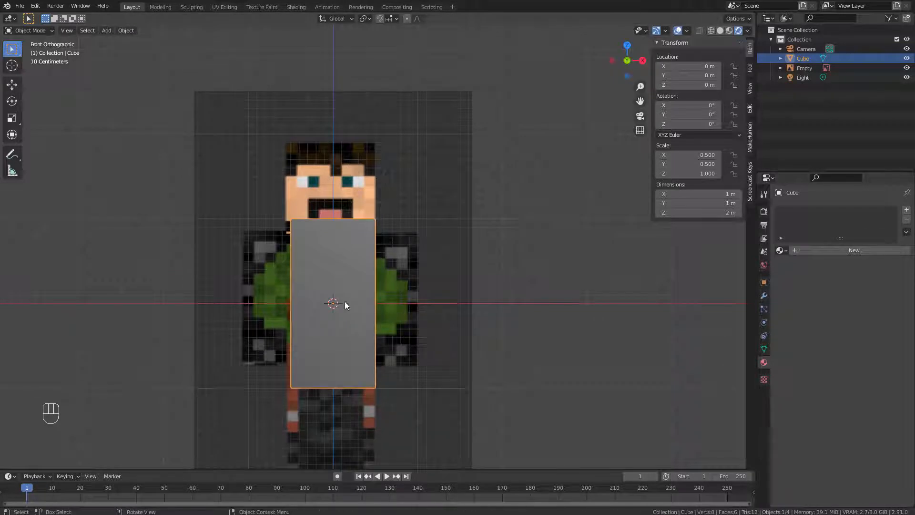
key("g")
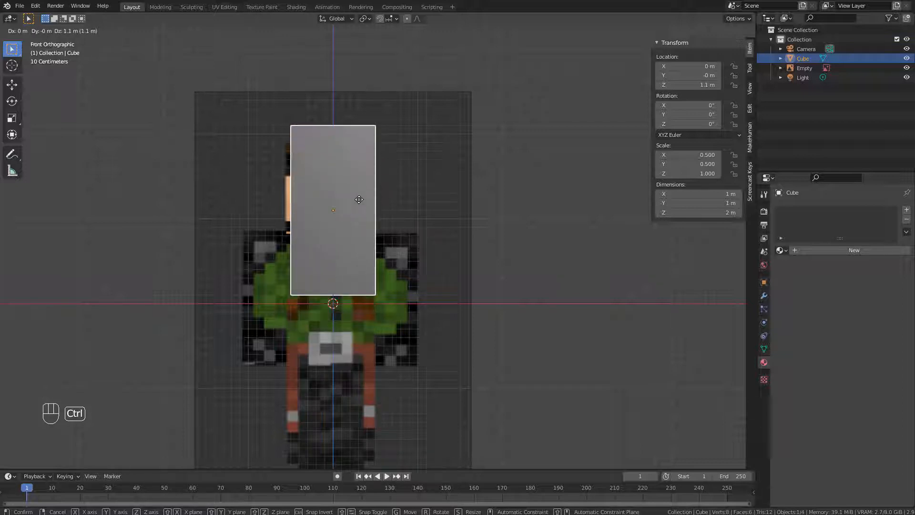
left_click(358, 210, "ctrl")
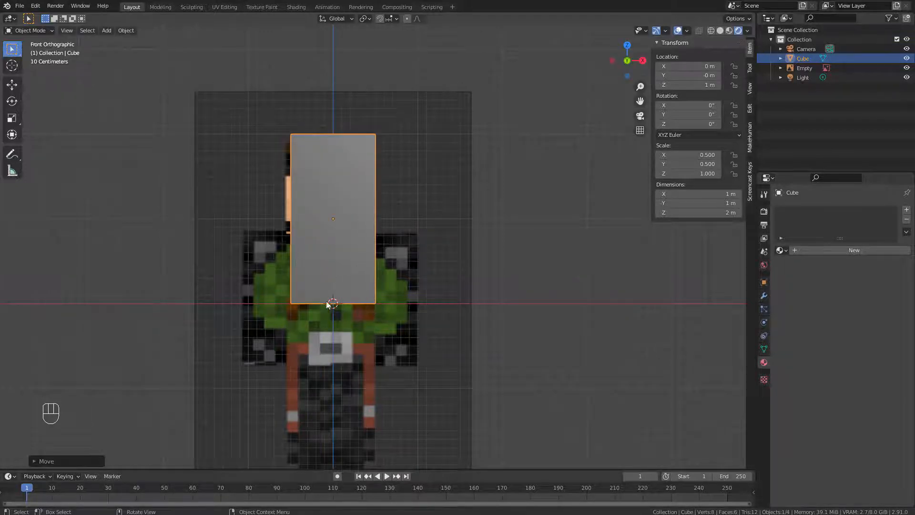
scroll(346, 332, "up", 3)
middle_click_drag(366, 310, 434, 287, "shift")
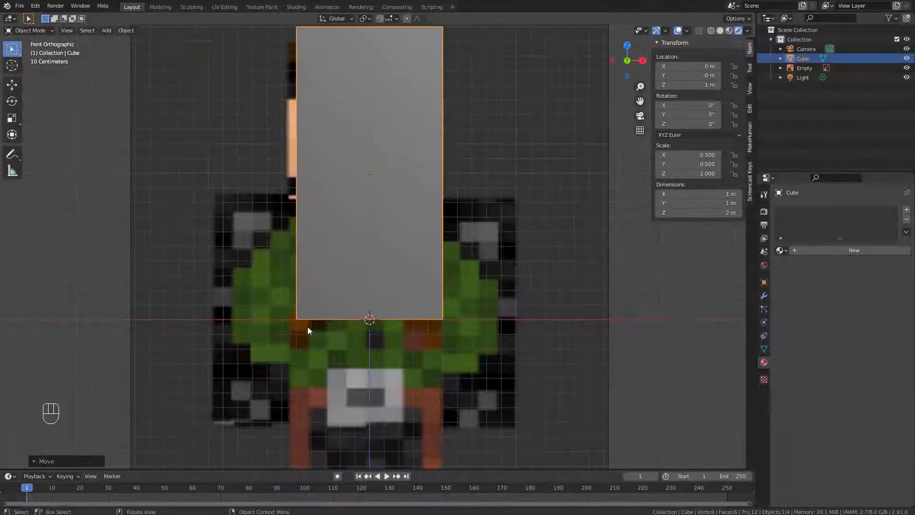
scroll(296, 318, "down", 3)
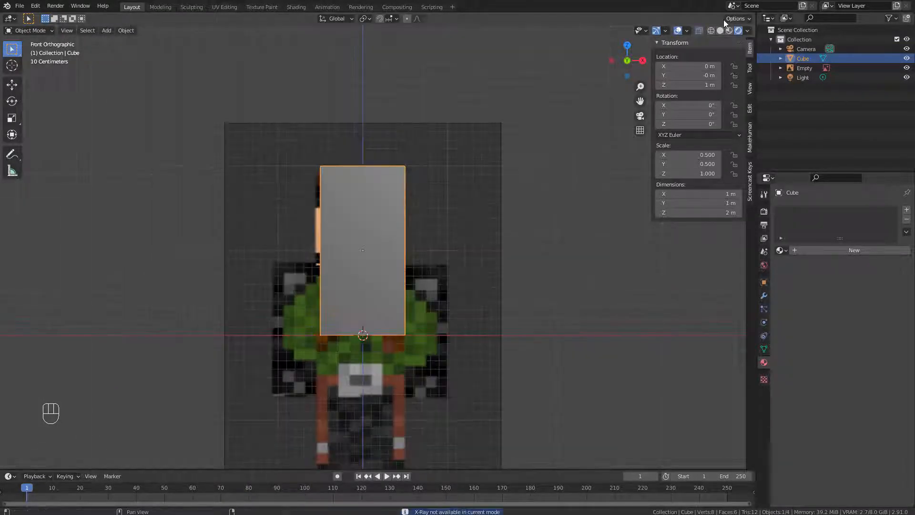
- Display the scene in wireframe and scale the background image down to 0.4
left_click(698, 31)
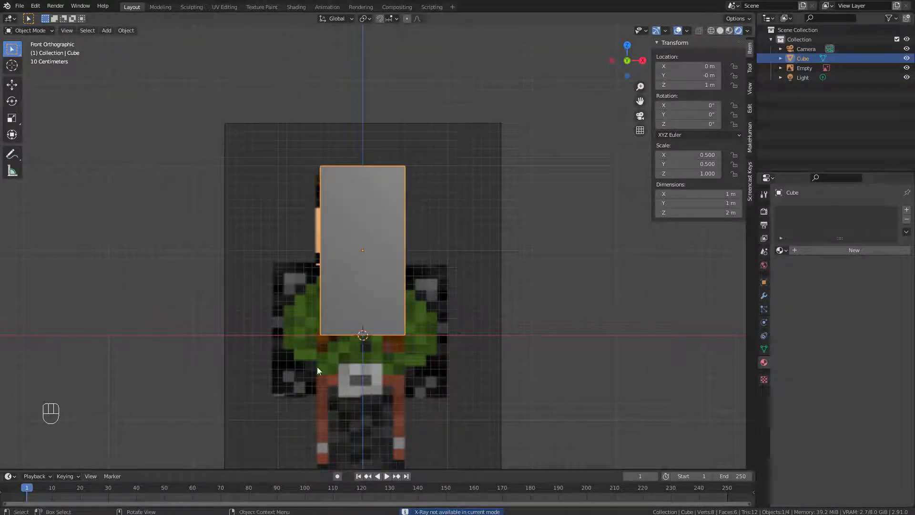
left_click(204, 230)
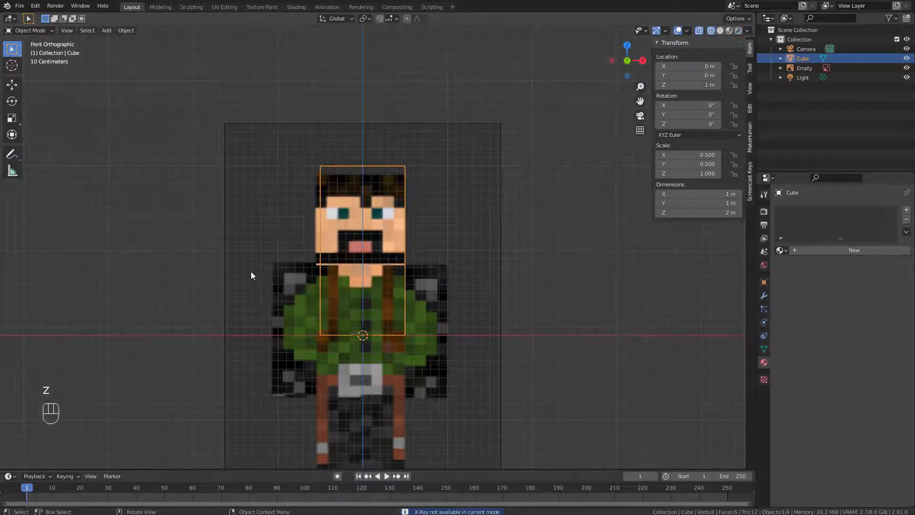
left_click(363, 404)
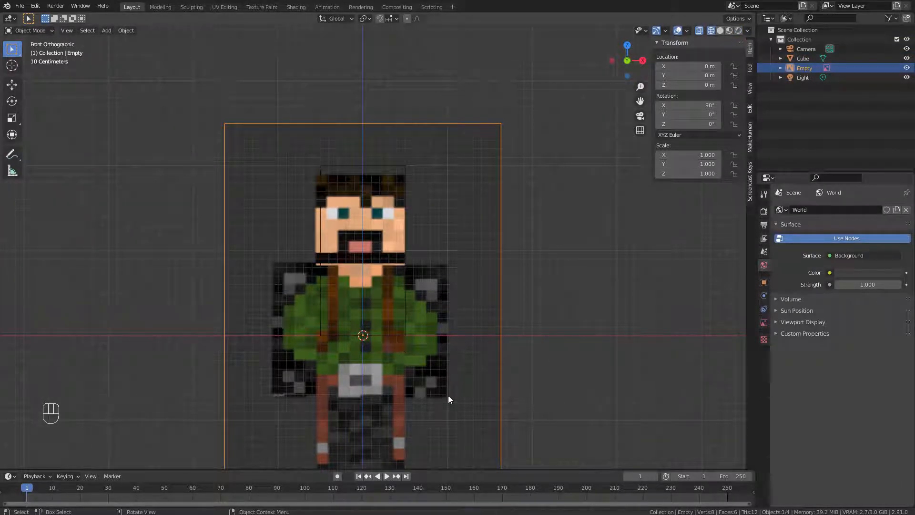
middle_click_drag(448, 396, 453, 327, "shift")
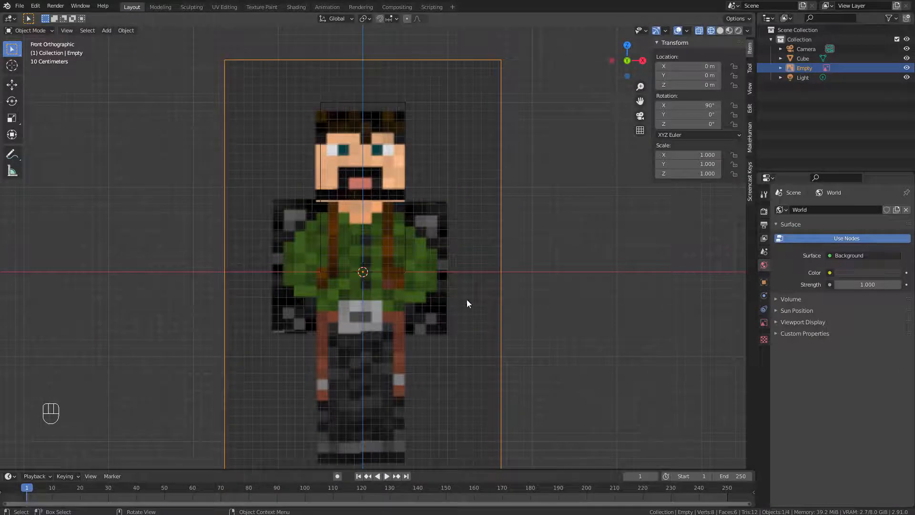
key("s")
left_click(419, 279)
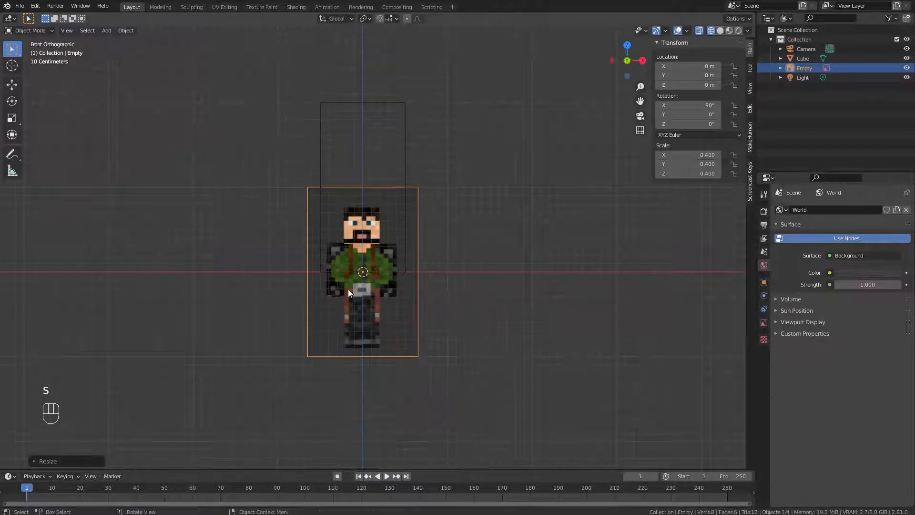
- Scale the background image to about 0.49 and raise it to Z 1.1 m, fitting the character to the cube's height
key("g")
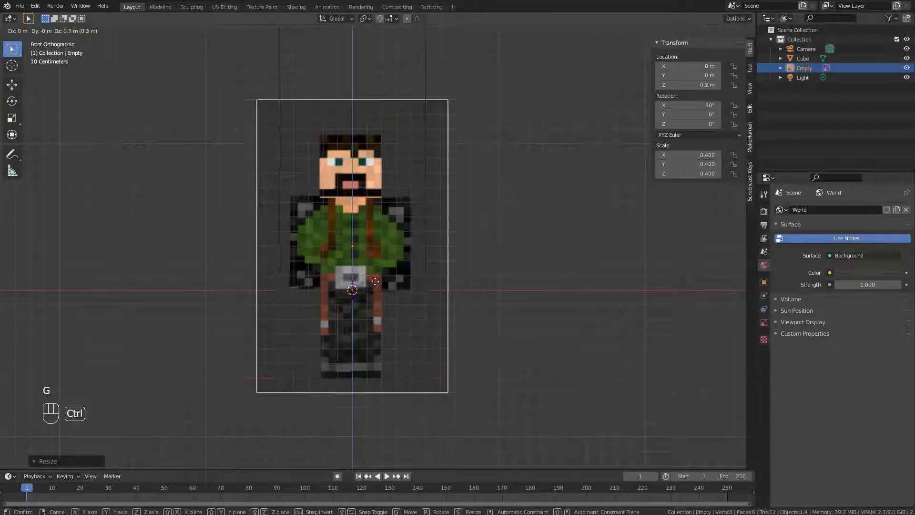
left_click(374, 195, "ctrl")
middle_click_drag(464, 137, 479, 239, "shift")
key("s")
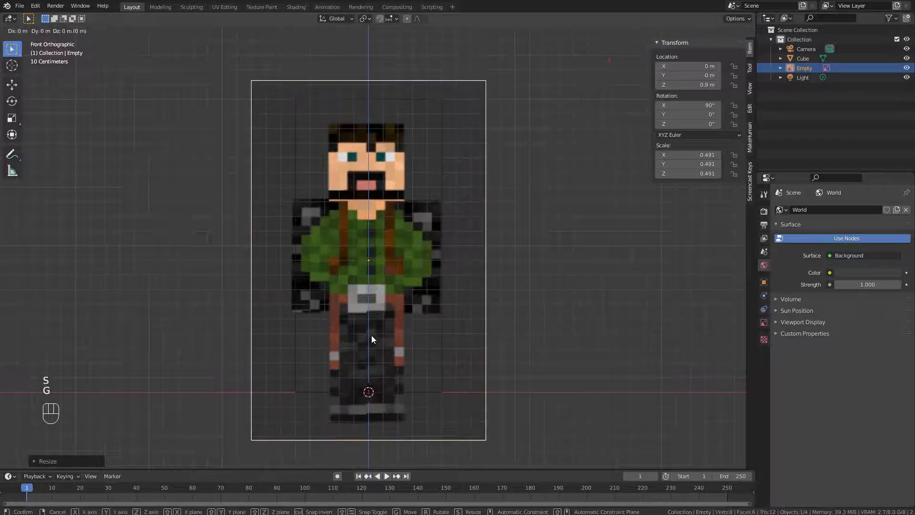
left_click(437, 274)
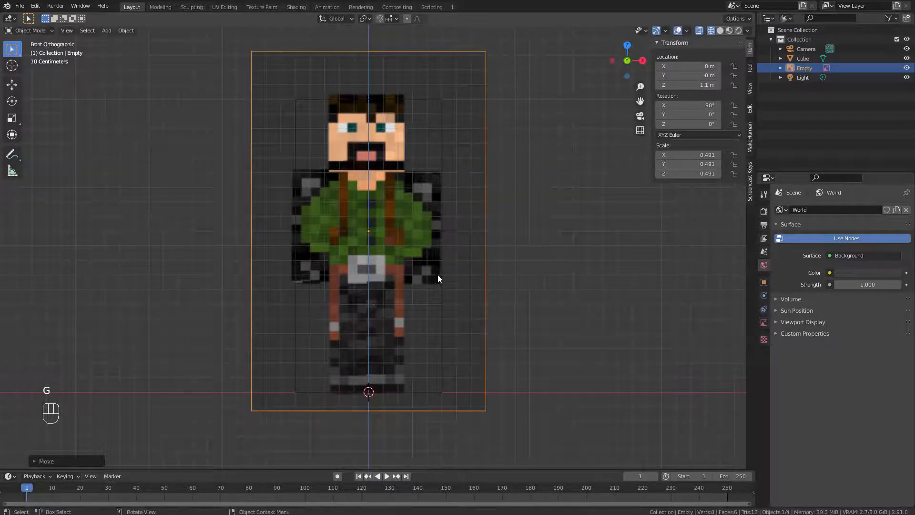
- Duplicate the 2 m tall cube in place and set the copy's X dimension to 0.5 m
left_click(439, 138)
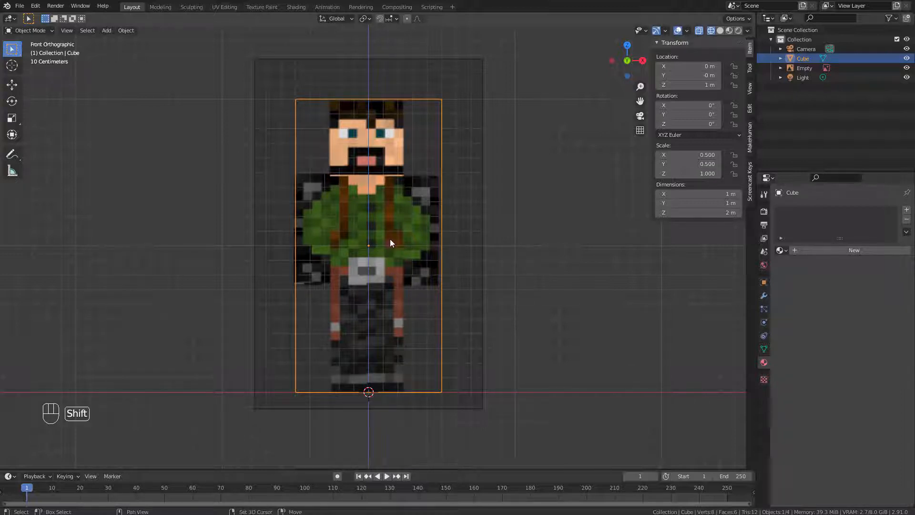
key("shift+d")
right_click(242, 279)
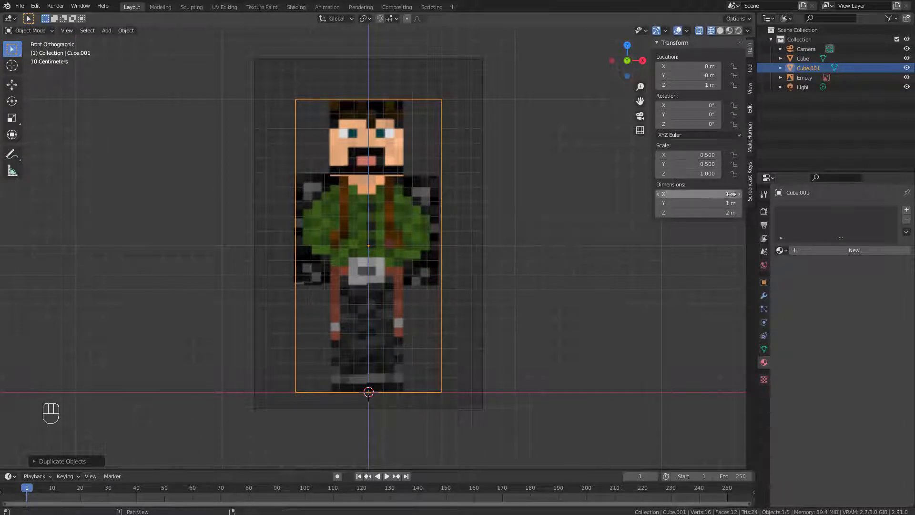
left_click(695, 194)
type("0.5")
key("Return")
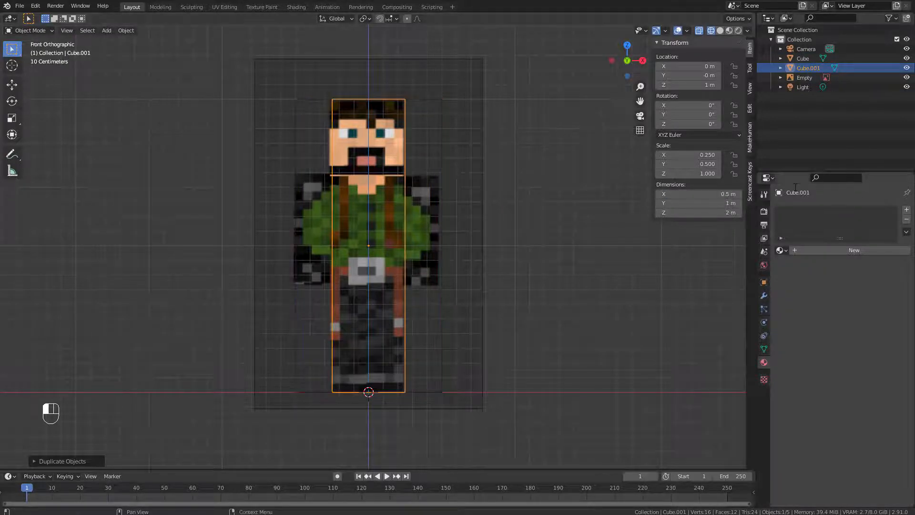
- Set the duplicated cube's Y and Z dimensions to 0.5 m each
scroll(516, 301, "up", 1)
left_click(717, 202)
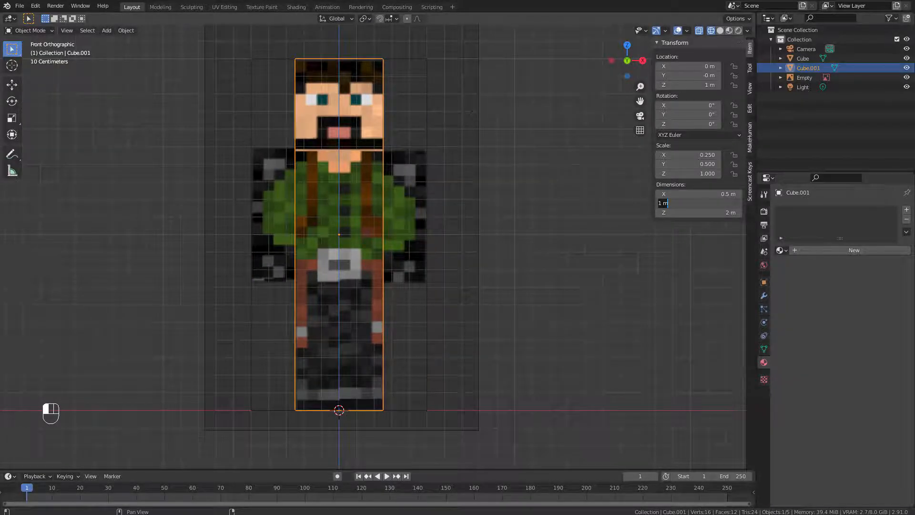
key("Escape")
middle_click_drag(493, 162, 371, 159)
scroll(371, 159, "down", 3)
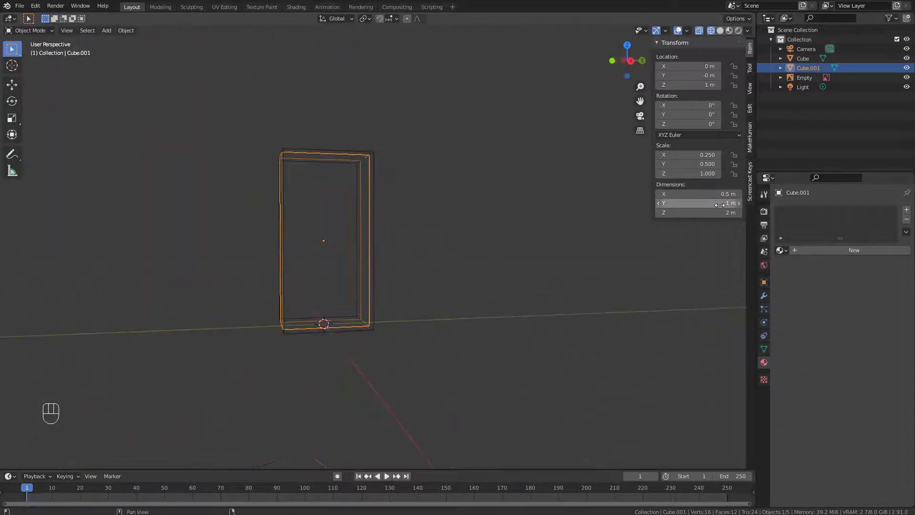
left_click(719, 203)
type("0.5")
key("Return")
left_click(734, 215)
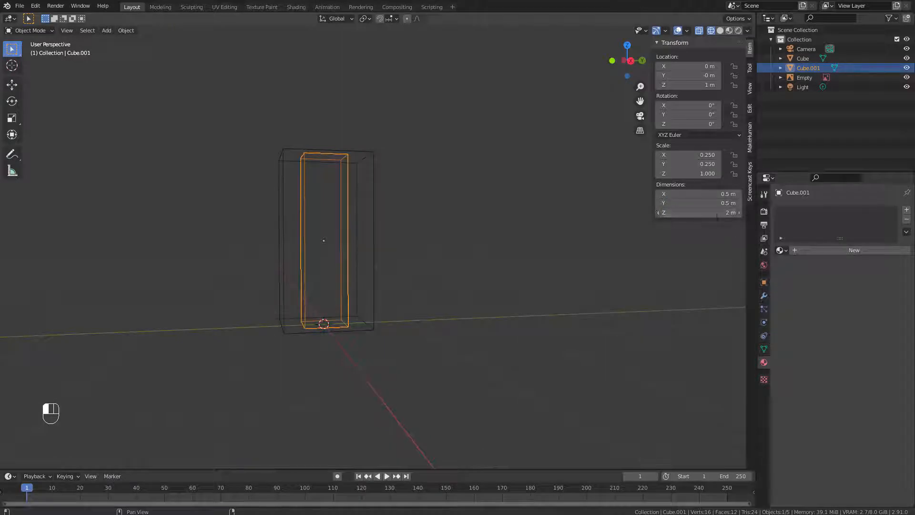
type("1")
type(".5")
key("Return")
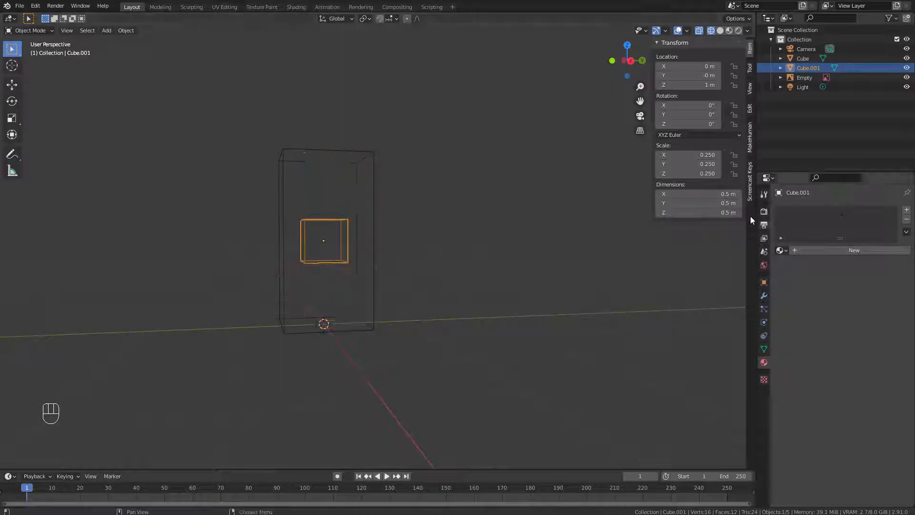
- Move the 0.5 m cube up along Z onto the character's head, to Z 1.8 m
left_click(418, 206)
key("KP_1")
scroll(418, 208, "up", 5)
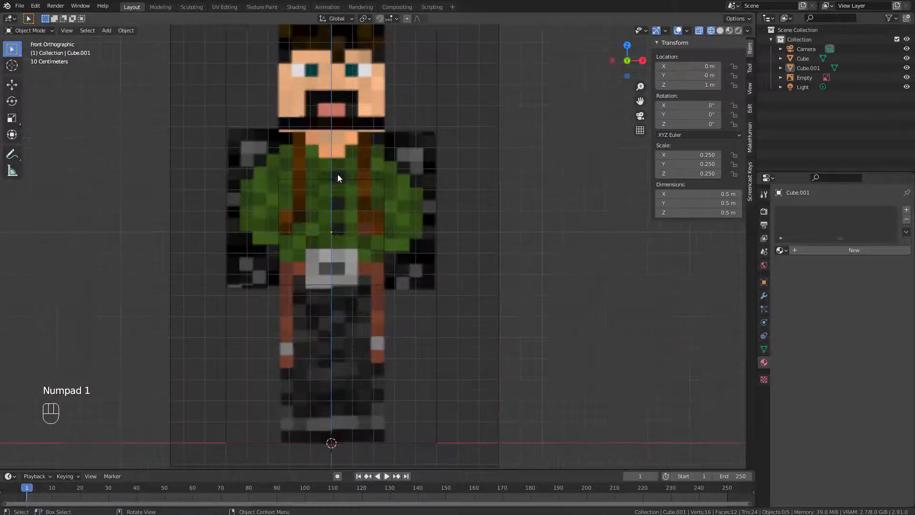
left_click(353, 177)
left_click(366, 189)
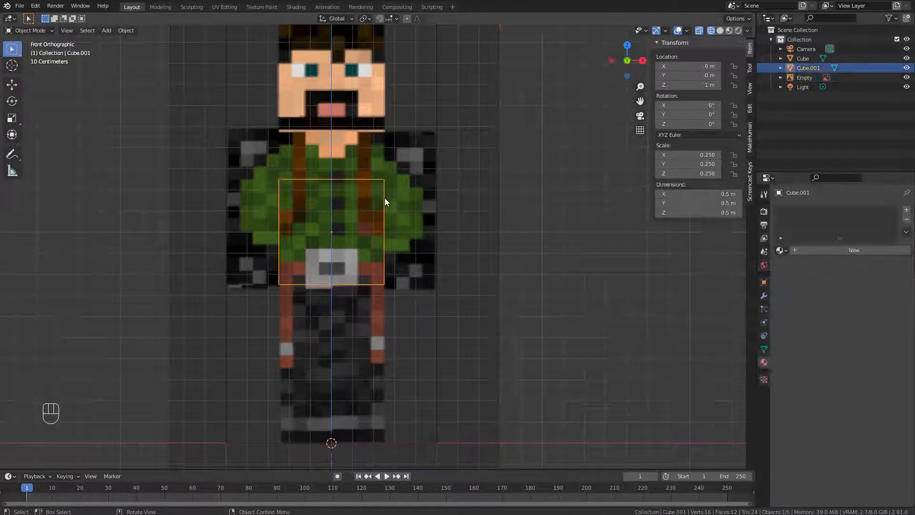
scroll(439, 169, "down", 2)
middle_click_drag(429, 177, 446, 242, "shift")
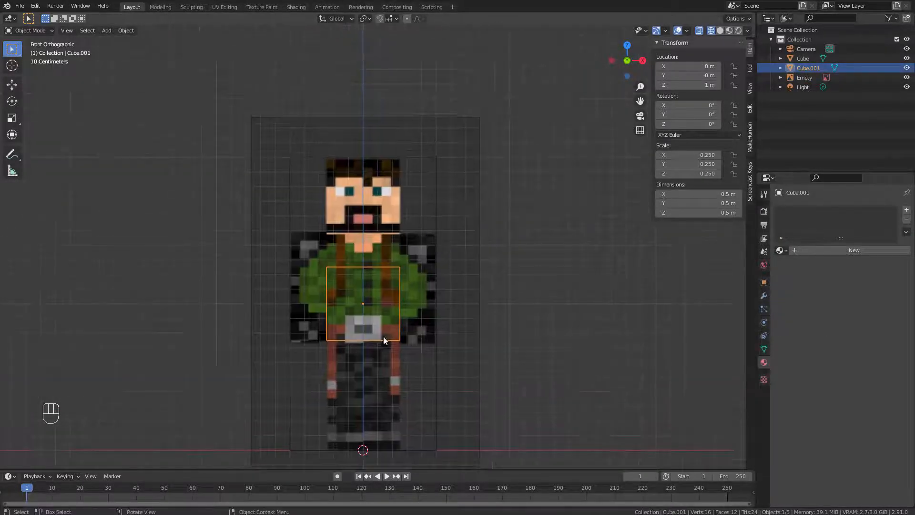
key("g")
key("z")
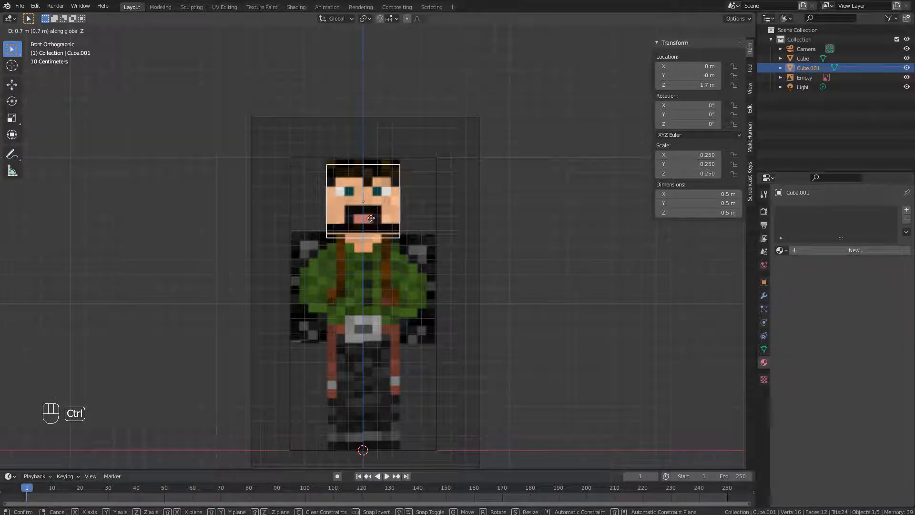
left_click(366, 213)
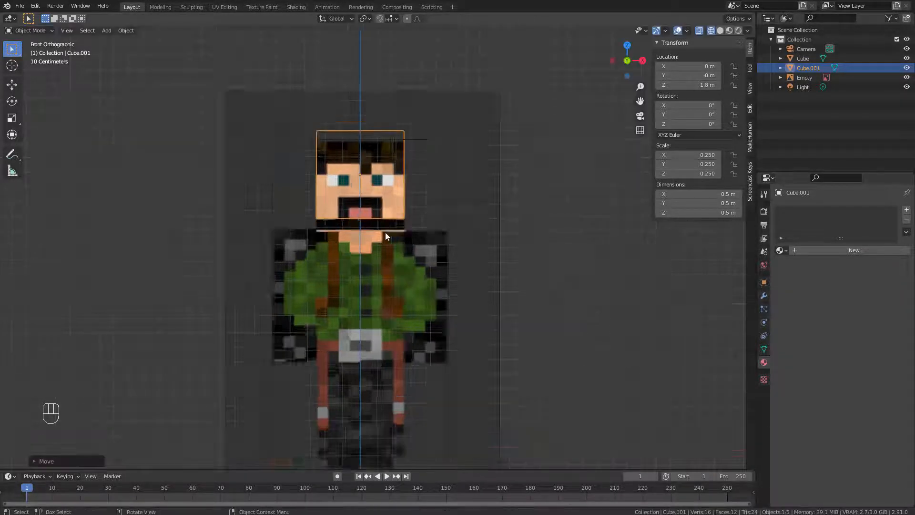
- Turn on snapping and set the snap target to Vertex
scroll(385, 232, "up", 4)
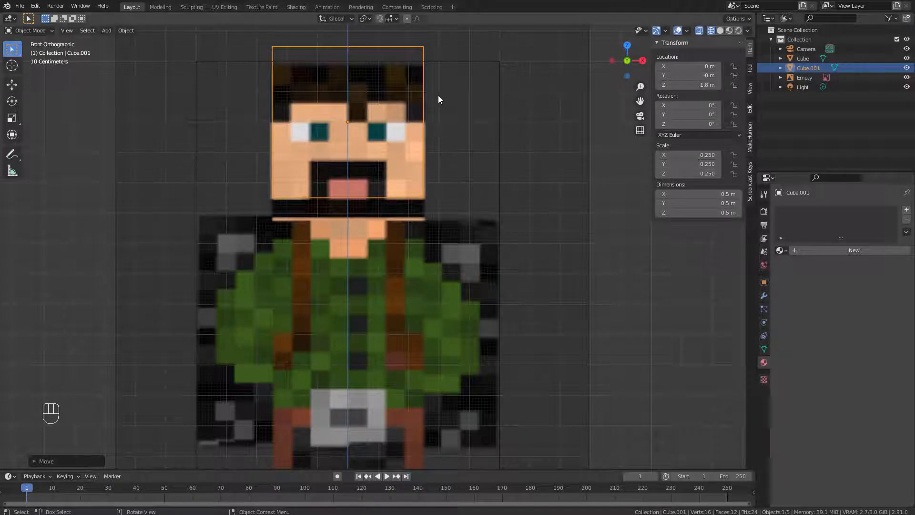
left_click(380, 19)
left_click(396, 18)
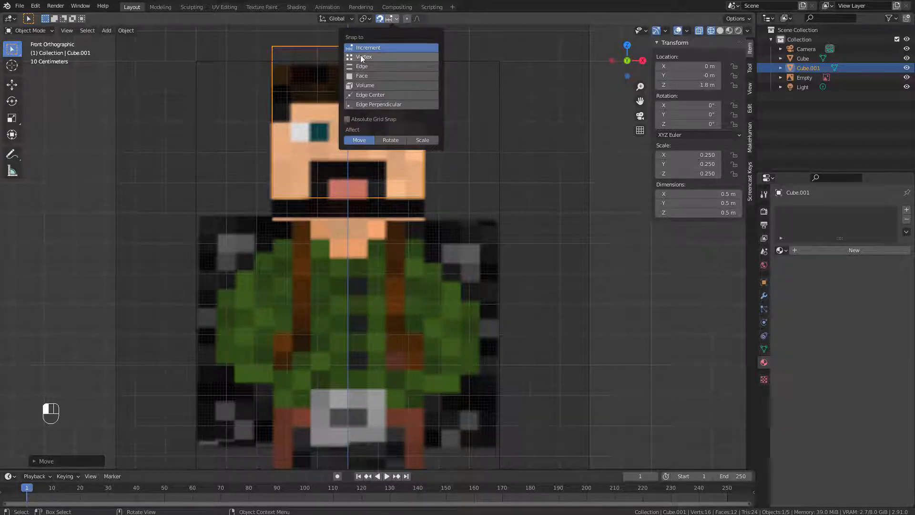
left_click(358, 57)
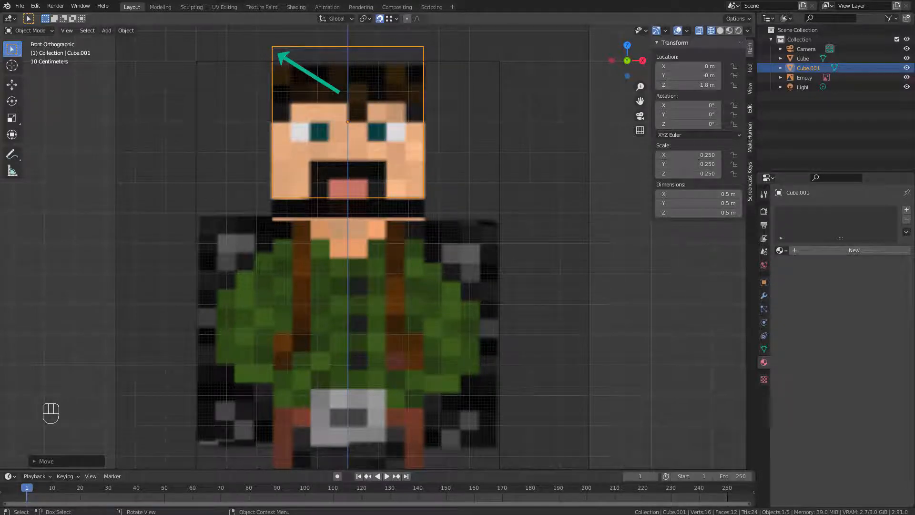
- Move the head cube down along Z, snapping its top to the top corner of the 2 m tall cube at Z 1.75 m
key("1")
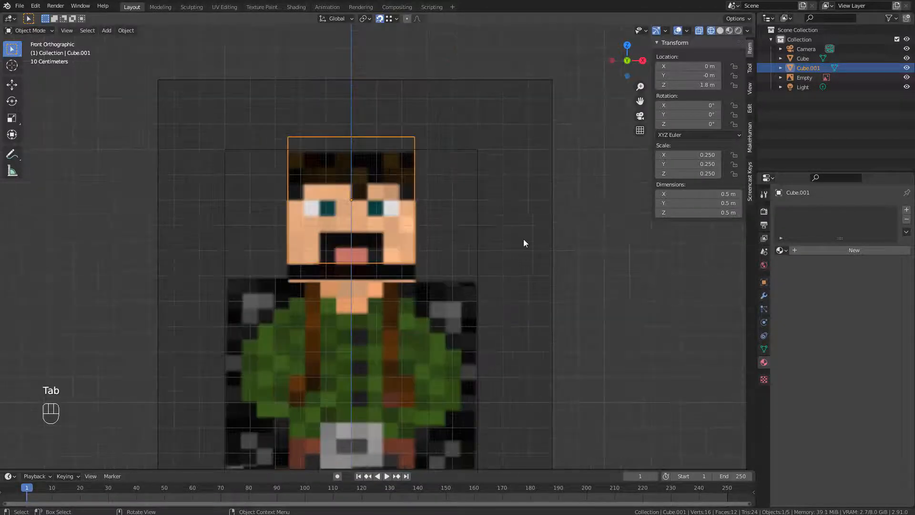
left_click(14, 85)
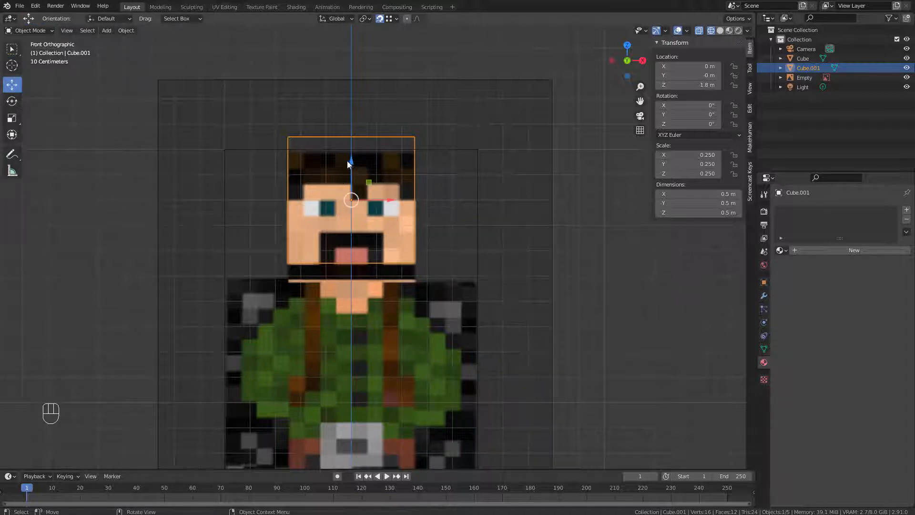
left_click_drag(351, 164, 477, 150)
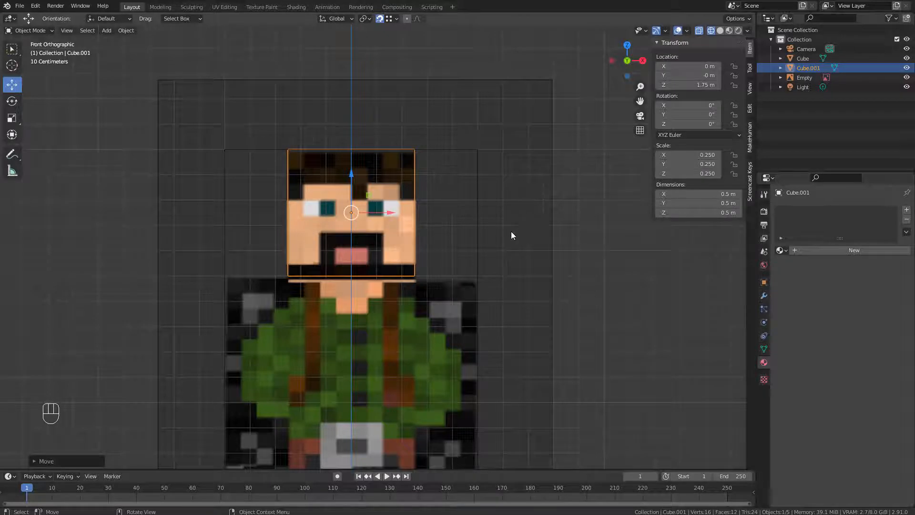
- Duplicate the head cube and move the copy down along Z to the torso, snapping it to the head's lower corner at Z 1.25 m
middle_click_drag(487, 287, 410, 172, "shift")
scroll(404, 219, "down", 1)
middle_click_drag(470, 241, 467, 167, "shift")
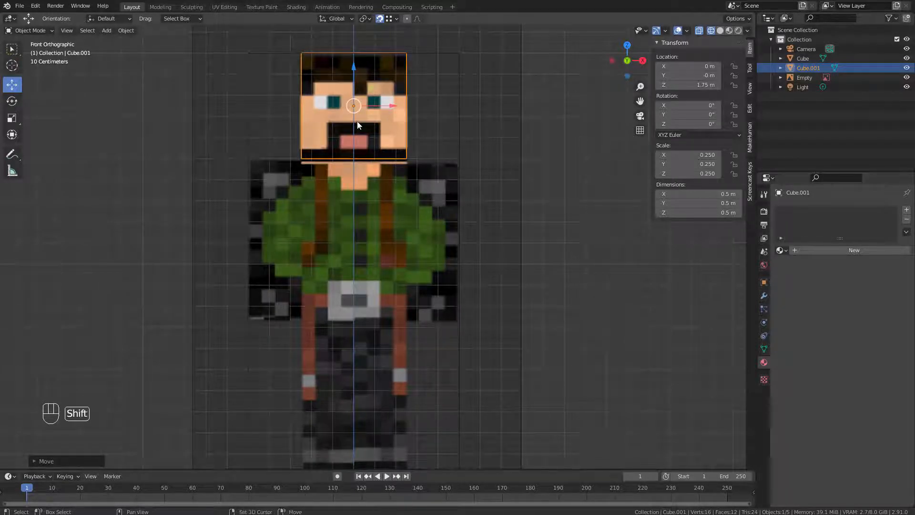
key("shift+d")
right_click(345, 55)
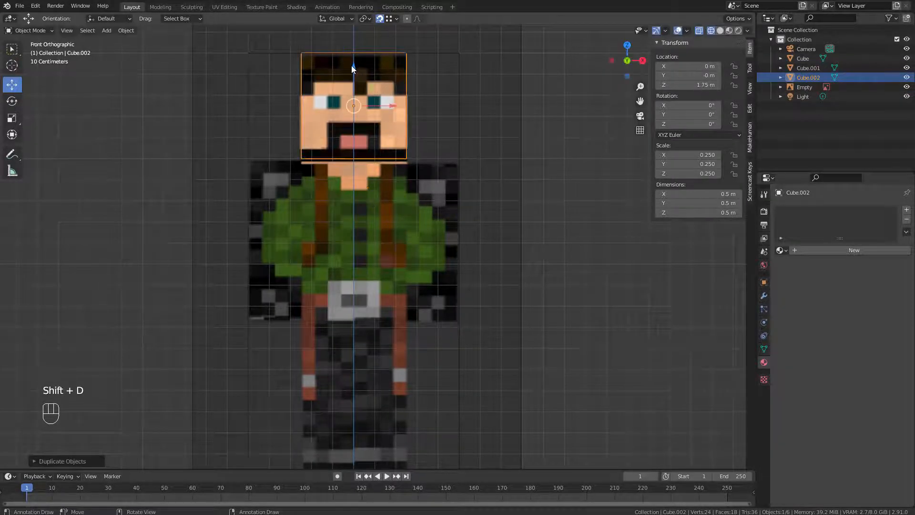
left_click_drag(351, 69, 406, 157)
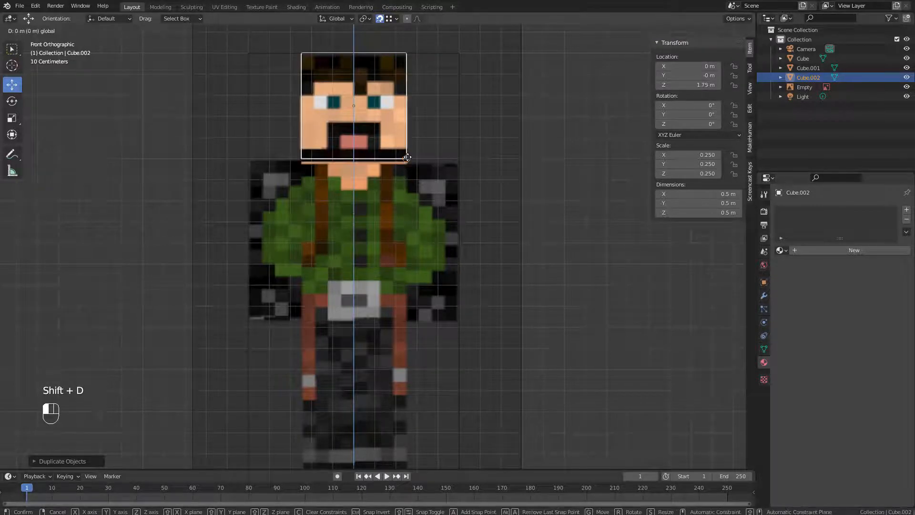
left_click_drag(406, 157, 406, 157)
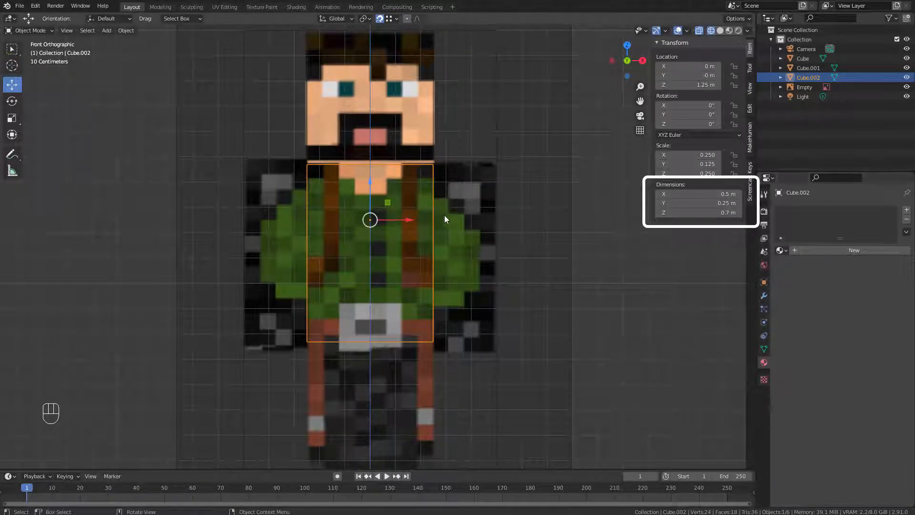
- Switch the viewport shading to Material Preview
key("Tab")
key("Tab")
key("Tab")
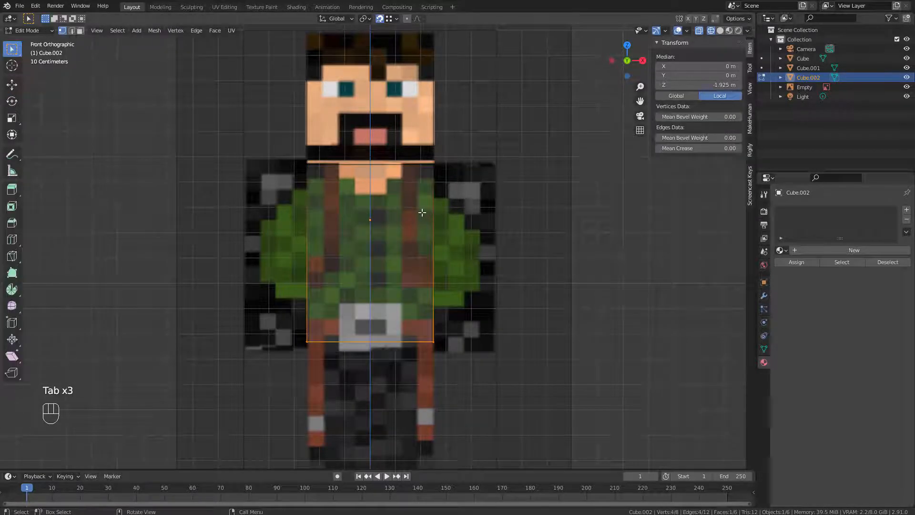
key("ctrl+z")
key("ctrl+z")
key("z")
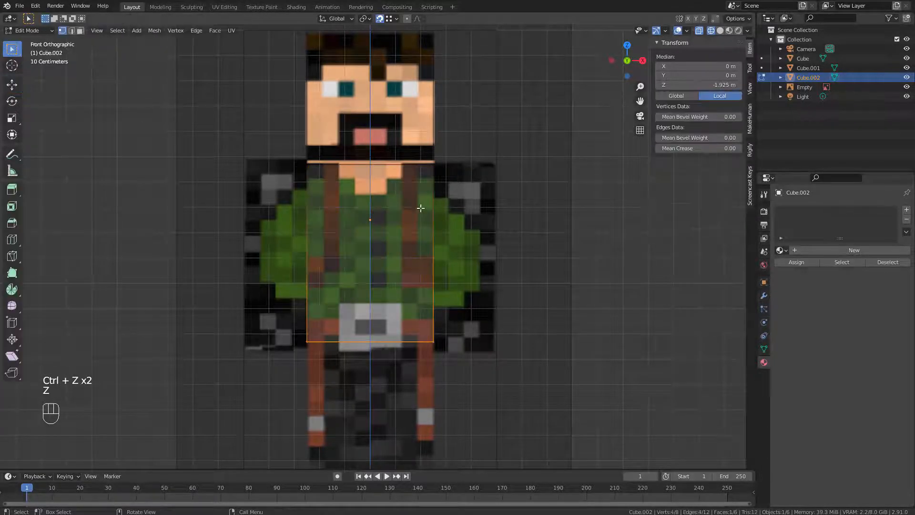
key("z")
left_click(389, 260)
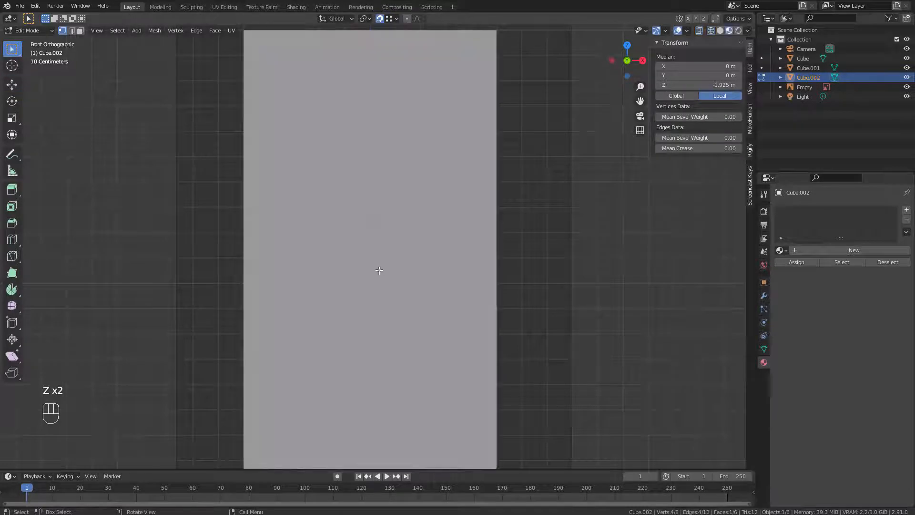
- Delete the 2 m tall cube enclosing the character in Object Mode and select the torso block
key("Tab")
left_click(436, 156)
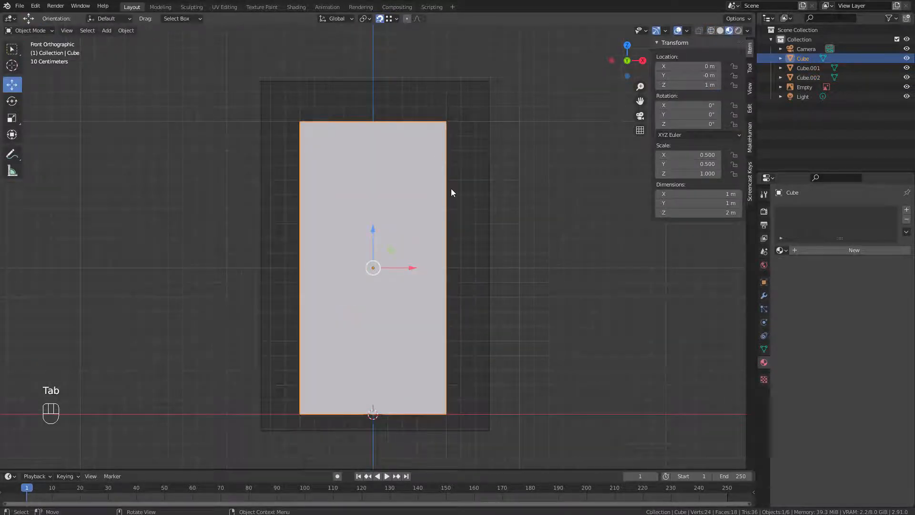
key("End")
key("Delete")
scroll(420, 237, "up", 5)
left_click(419, 233)
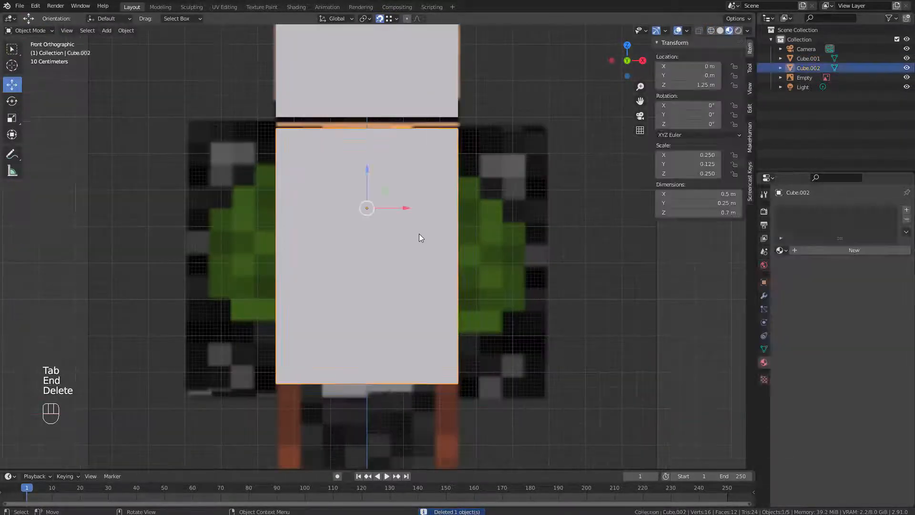
scroll(421, 233, "up", 1)
scroll(374, 191, "down", 2)
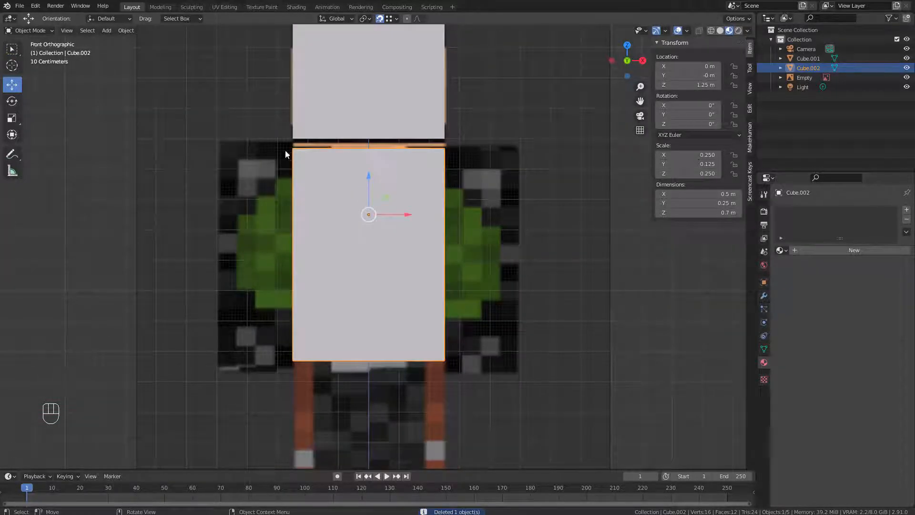
key("ctrl+z")
key("ctrl+z")
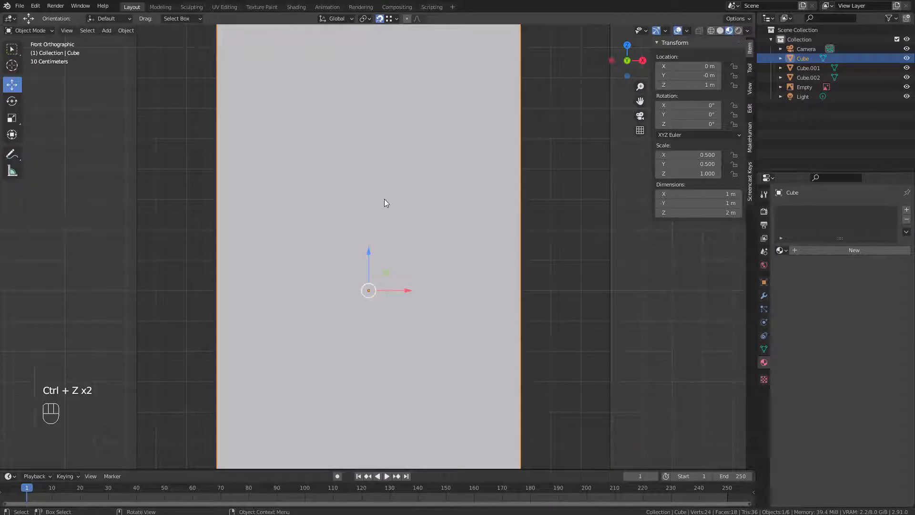
key("Delete")
scroll(368, 213, "up", 1)
left_click(457, 174)
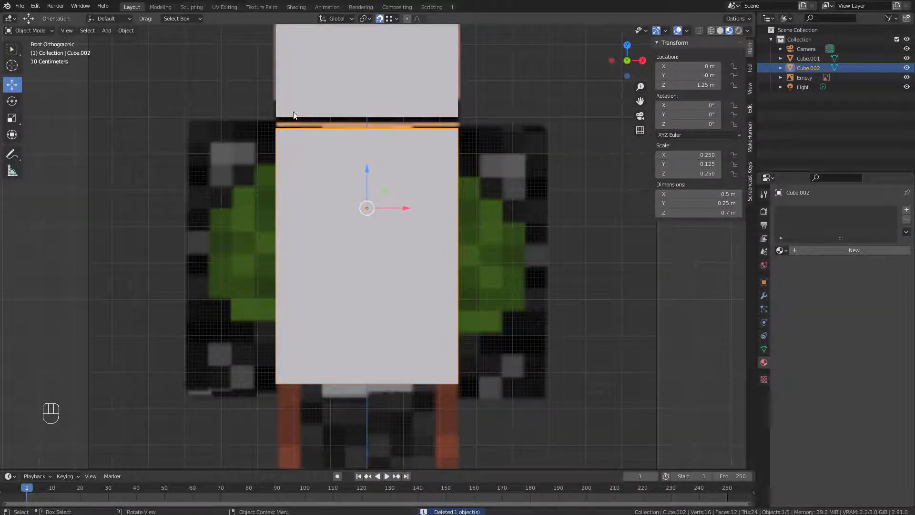
- Snap the 3D cursor to the torso block's upper front vertex on the negative X side in Edit Mode
key("Tab")
middle_click_drag(339, 171, 248, 97)
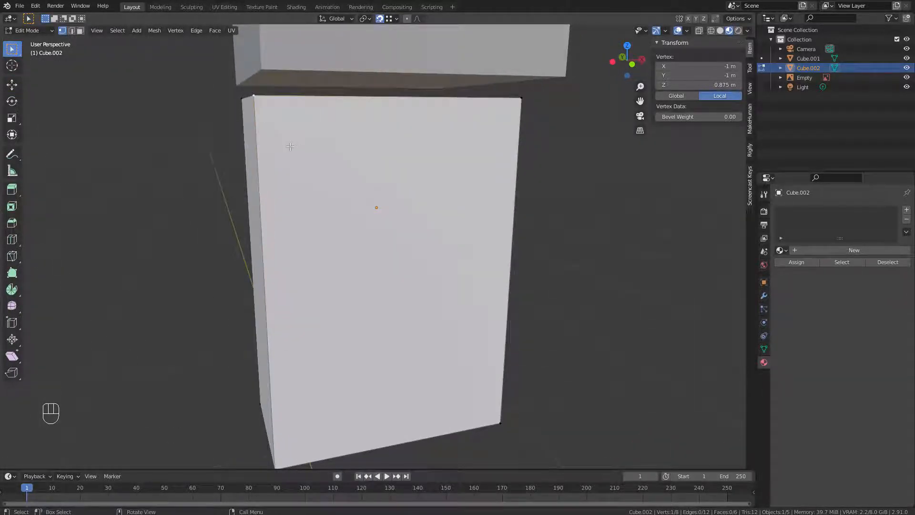
key("shift+s")
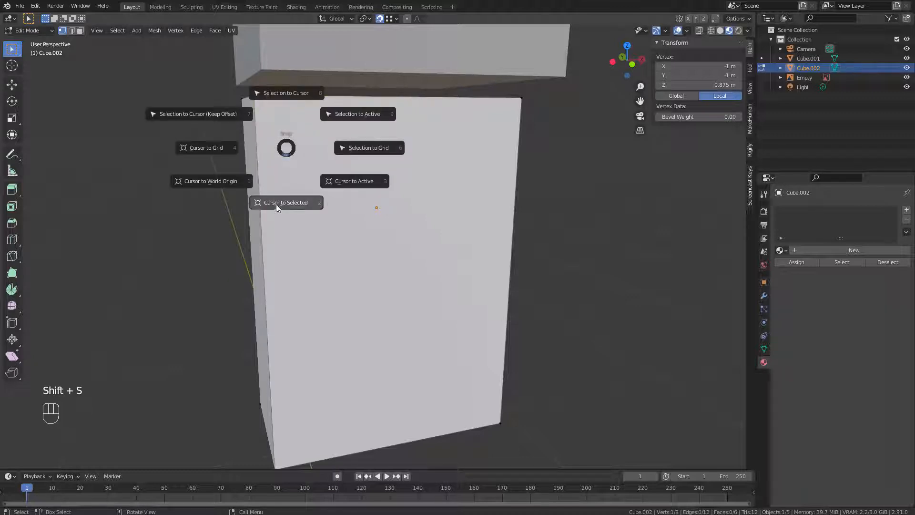
left_click(307, 202)
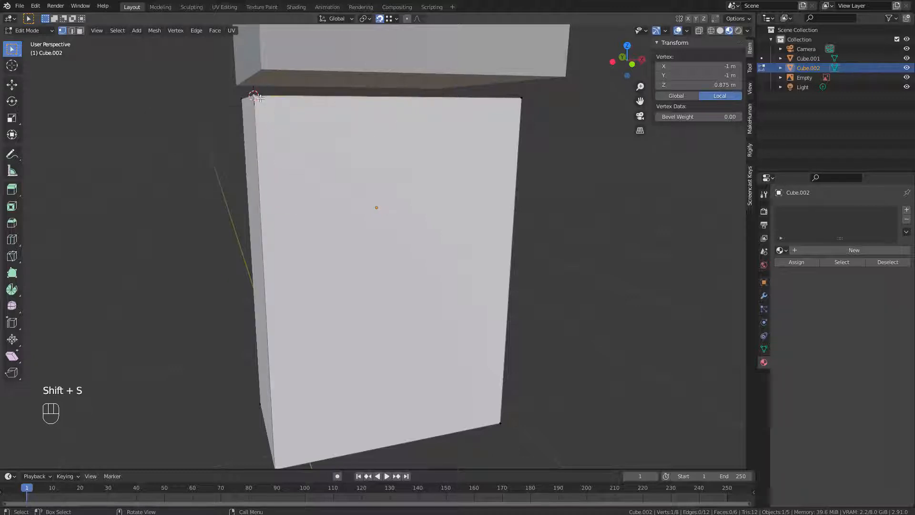
- Set the torso block's origin to the 3D cursor in Object Mode
key("Tab")
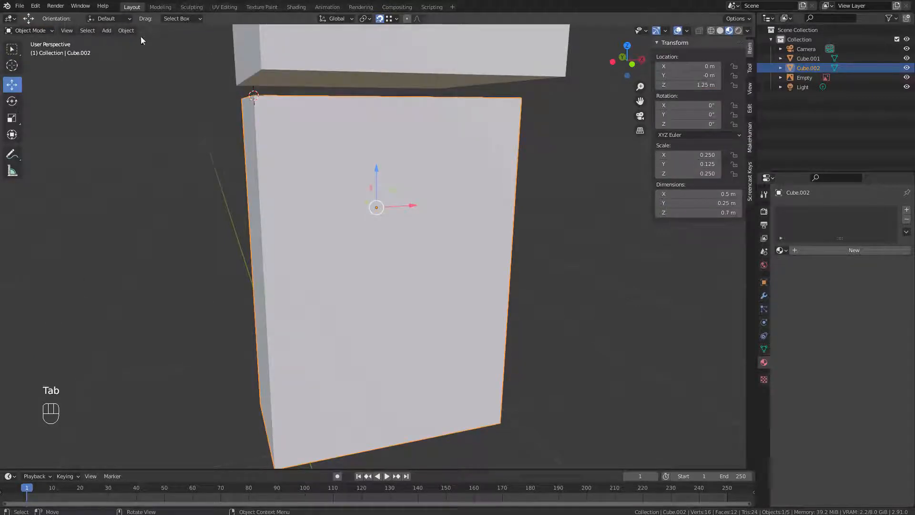
left_click(126, 30)
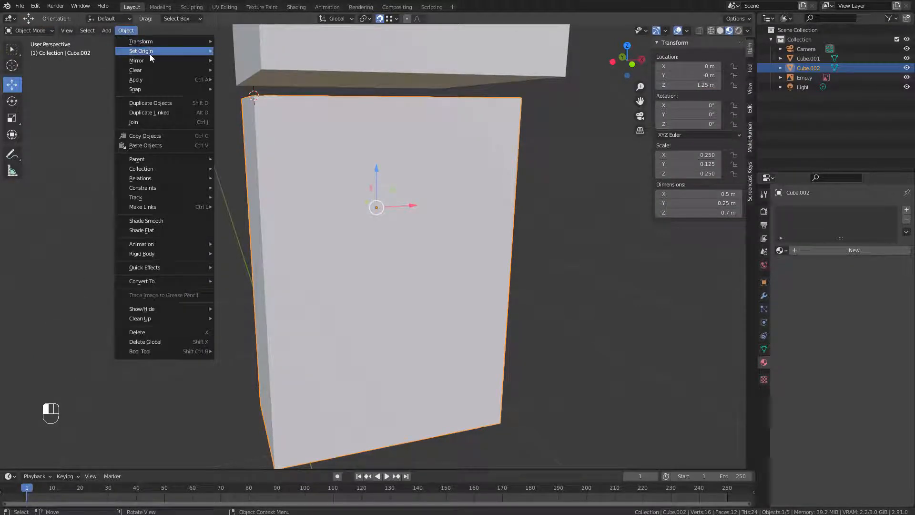
mouse_move(150, 53)
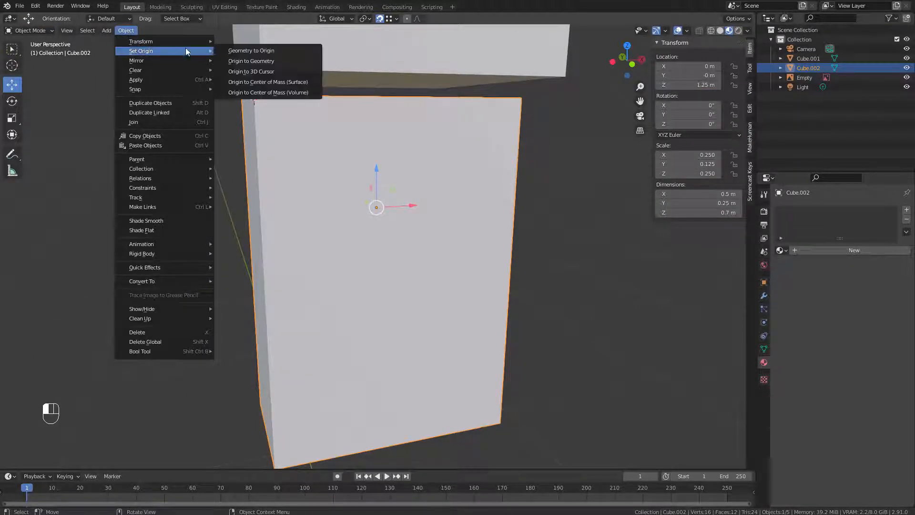
left_click(267, 73)
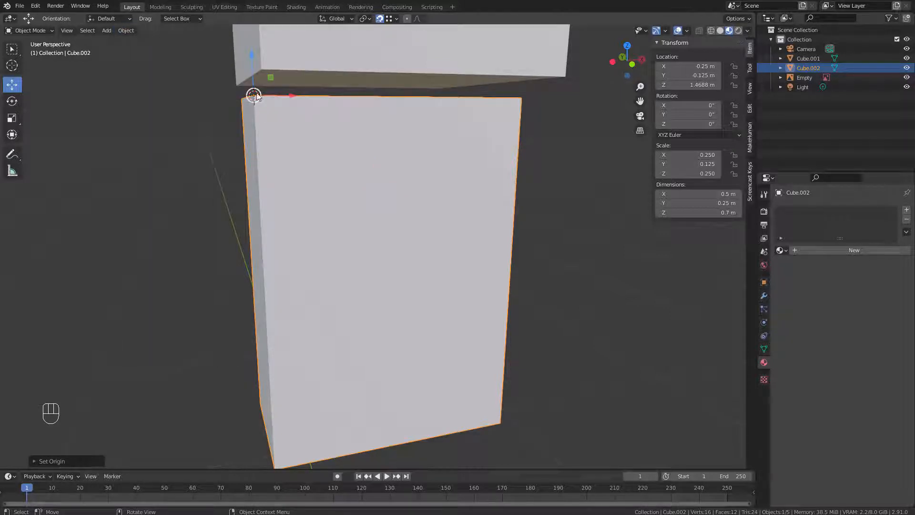
- Raise the torso block along Z in front view, snapping its top corner to the underside of the head at Z 1.5 m
scroll(233, 151, "down", 3)
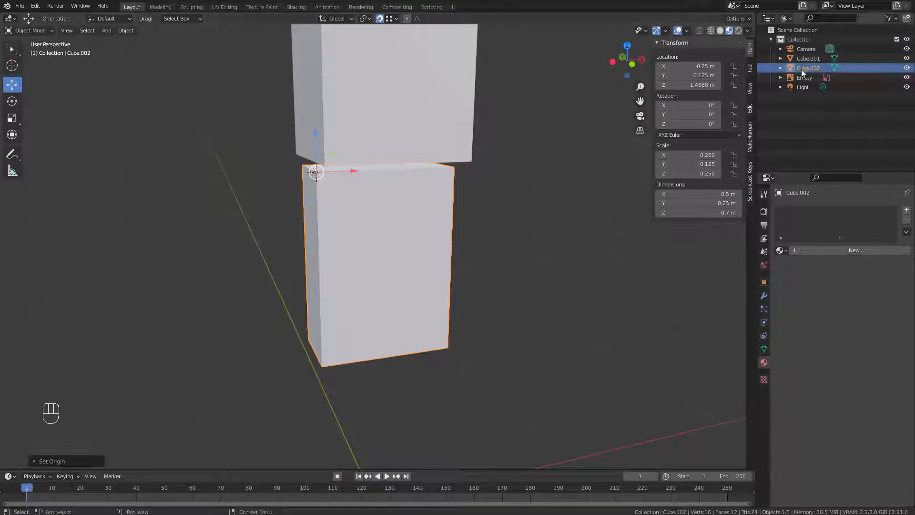
scroll(308, 205, "up", 5)
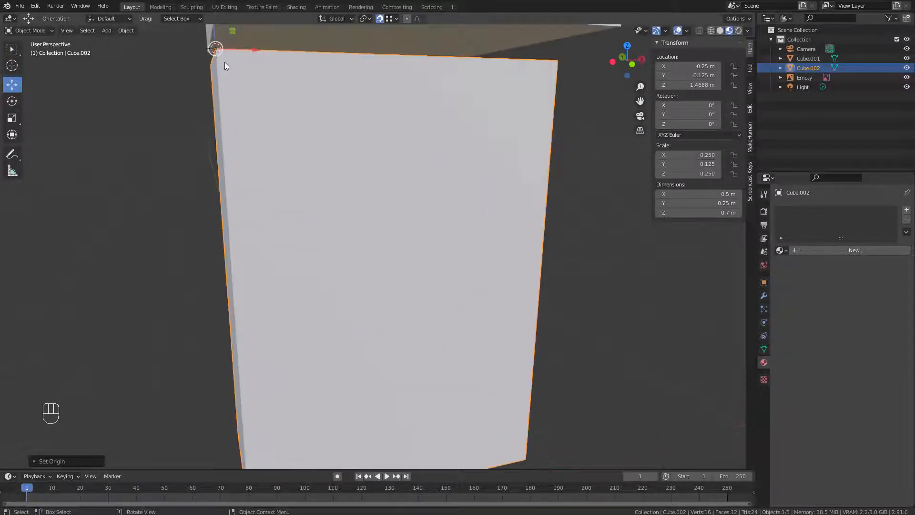
scroll(302, 91, "down", 5)
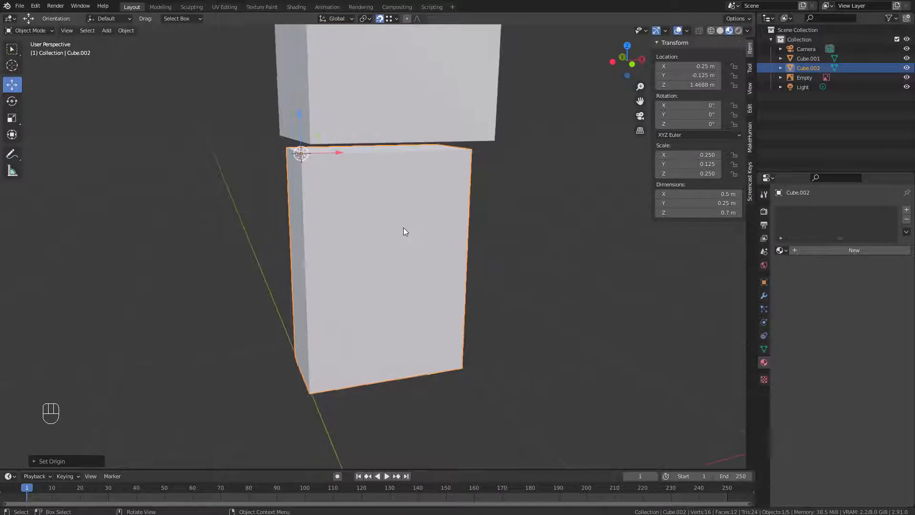
key("KP_1")
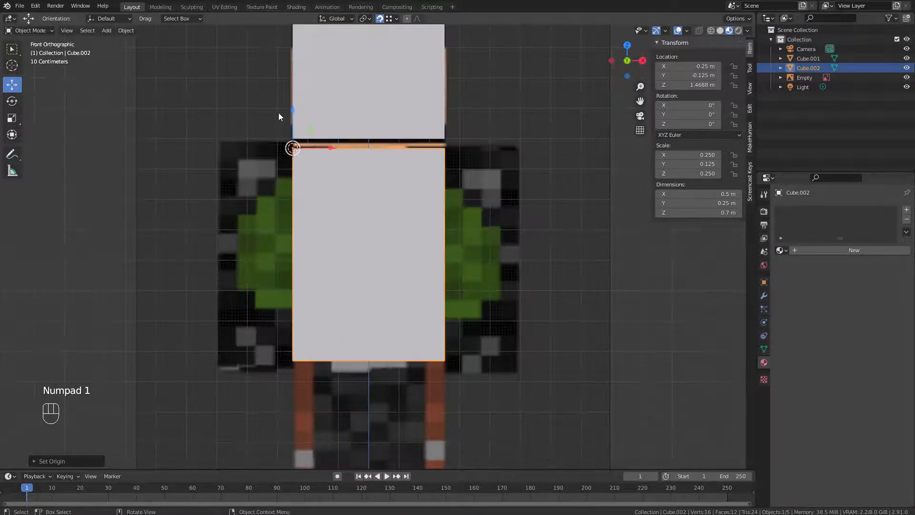
left_click_drag(292, 108, 292, 135)
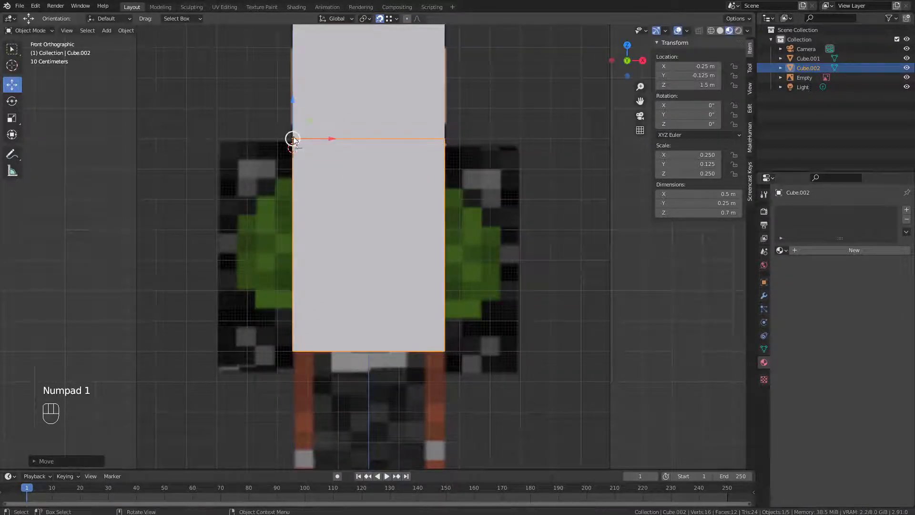
- Set the torso block's Z dimension to 0.8 m
left_click(729, 213)
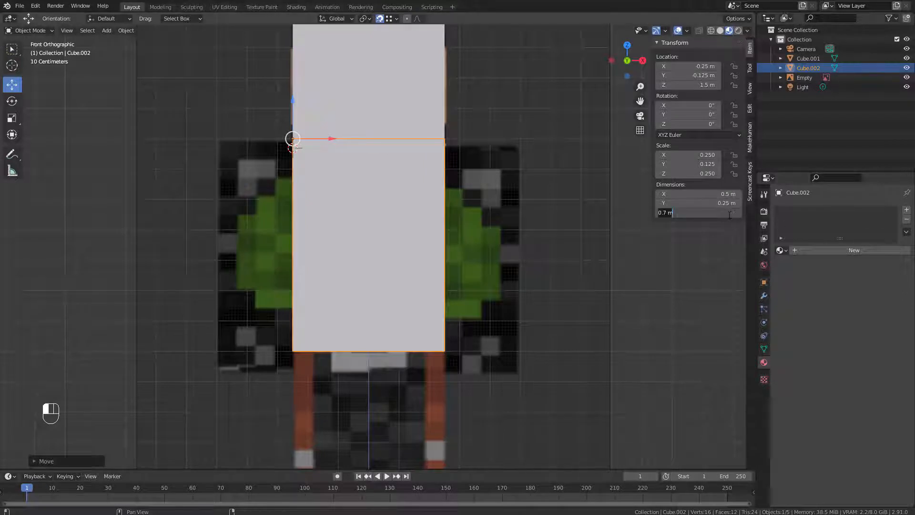
type("0.8")
key("Return")
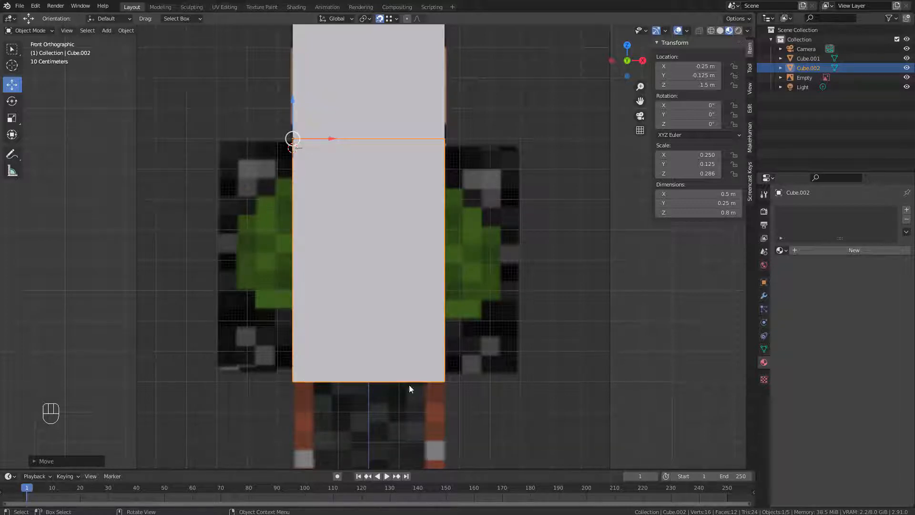
- Switch the viewport to wireframe shading so the reference image shows through the torso block
scroll(409, 384, "down", 1)
middle_click_drag(447, 402, 443, 348, "shift")
key("z")
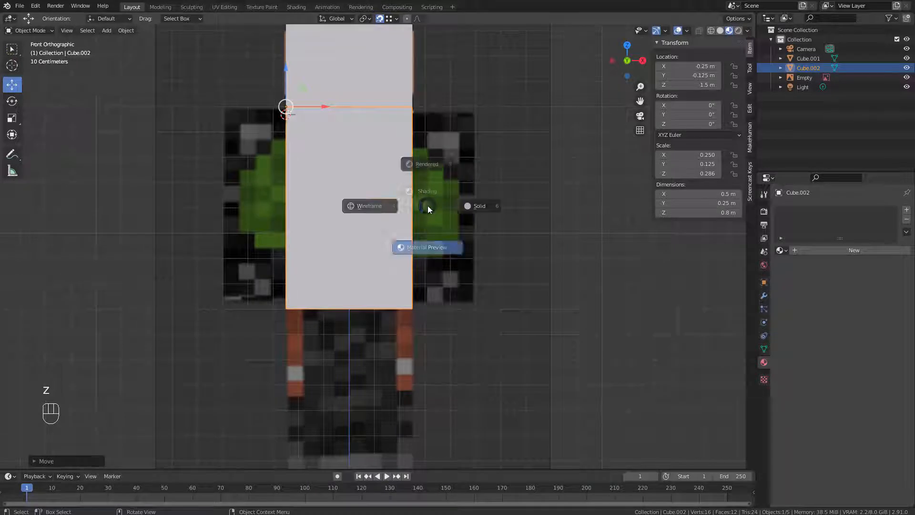
left_click(348, 218)
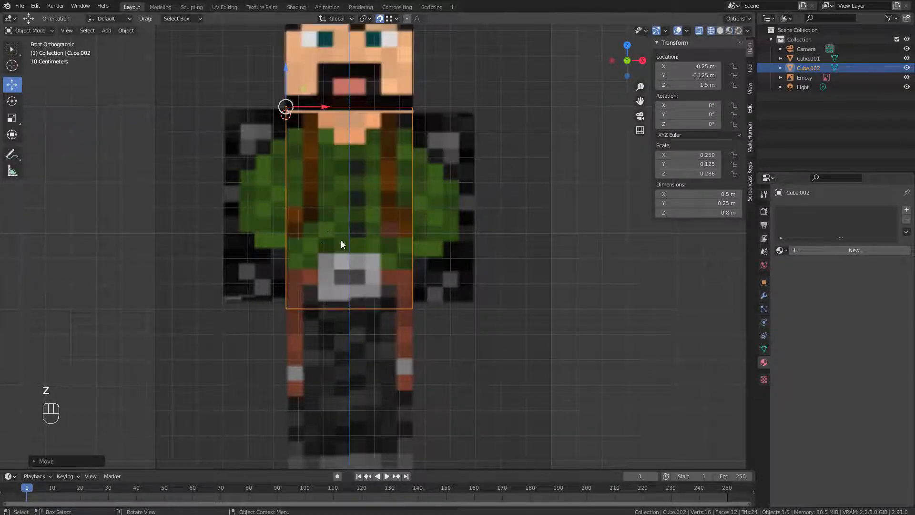
- Set the torso block's Z dimension to 0.7 m and compare its lower edge with the reference image
left_click(731, 213)
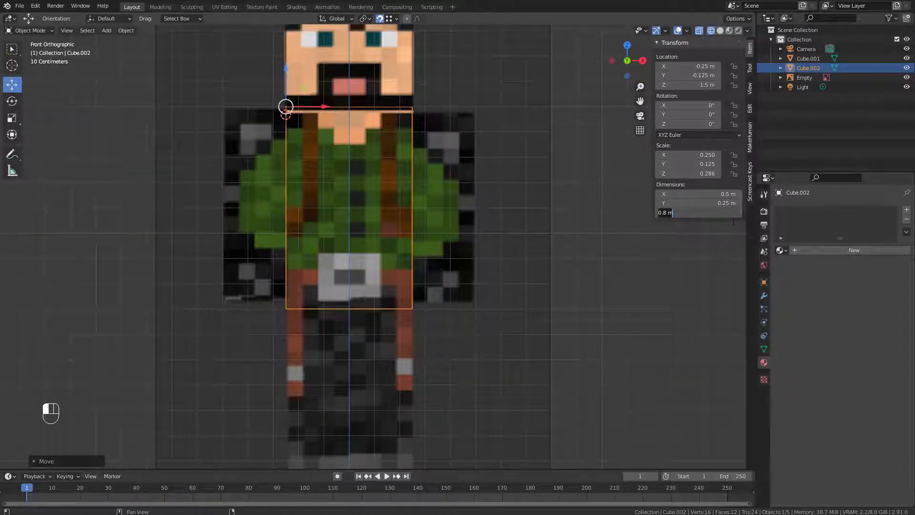
type("0.7")
key("Return")
scroll(405, 282, "up", 2)
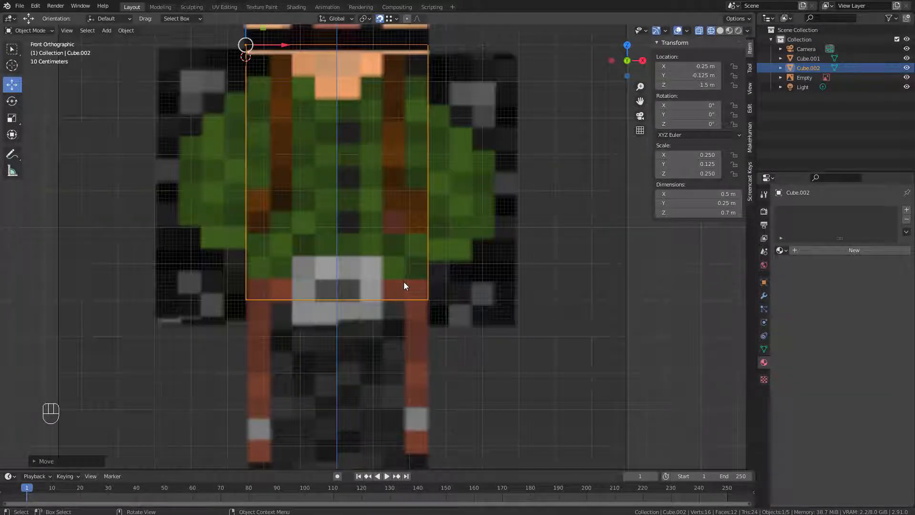
scroll(404, 282, "down", 1)
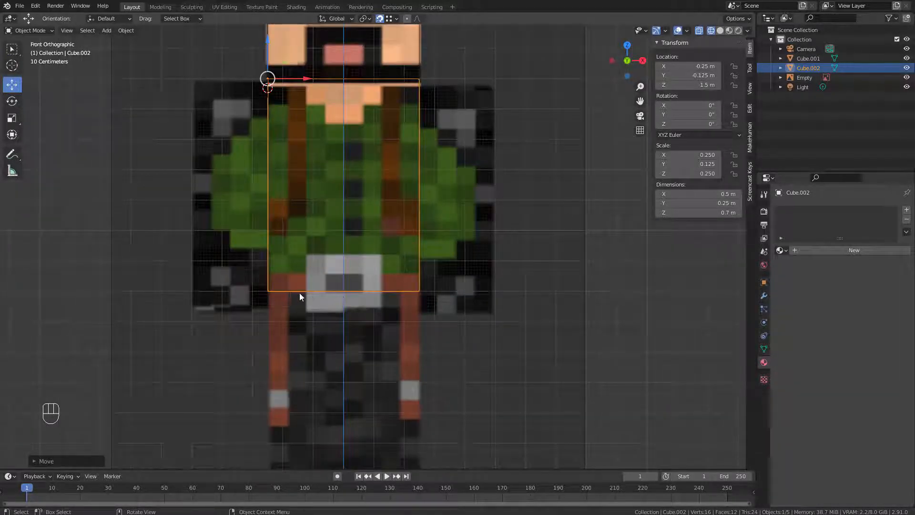
- Set the torso block's Z dimension to 0.75 m
double_click(715, 212)
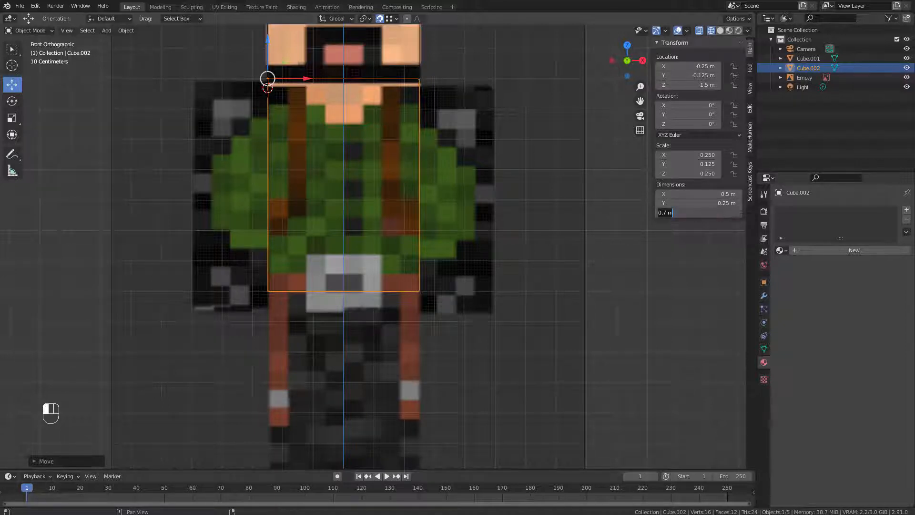
type("0.75")
key("Return")
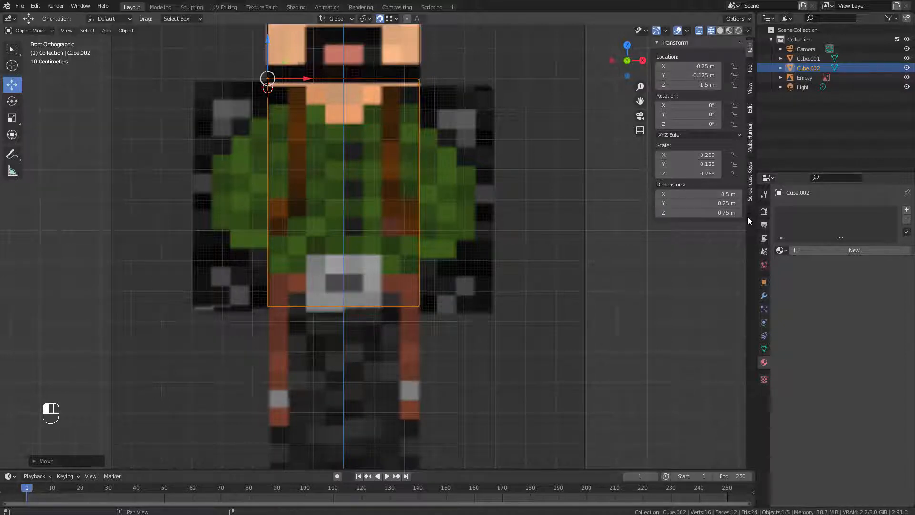
scroll(348, 127, "down", 1)
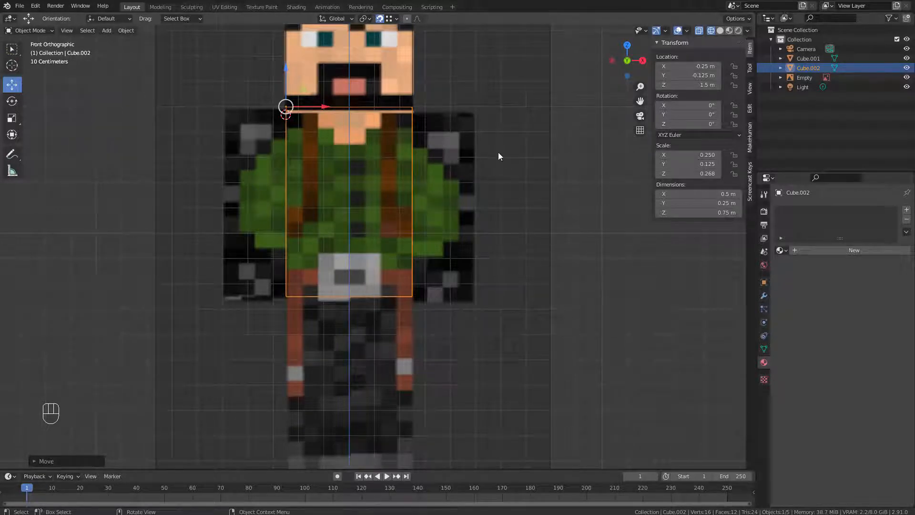
- Create an arm block from a torso duplicate with X dimension 0.25 m, snapped beside the torso at X 0.25 m
key("shift+d")
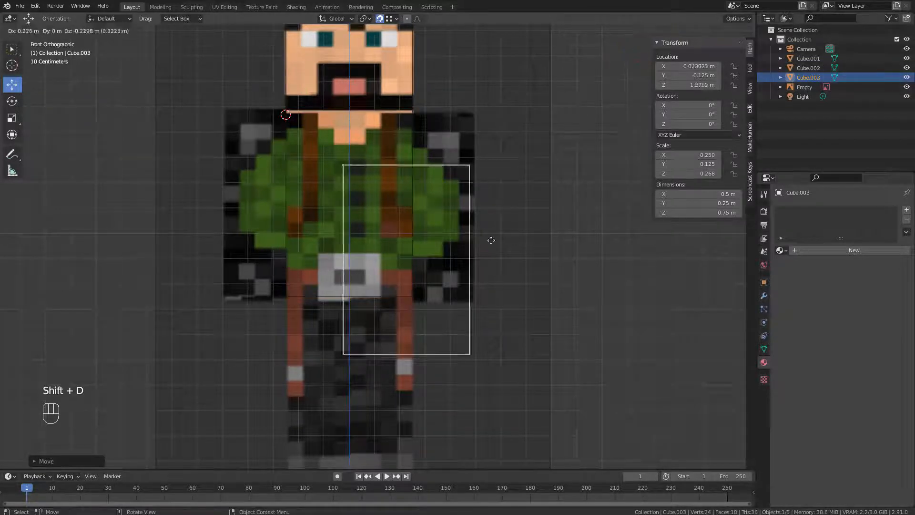
right_click(382, 218)
left_click(698, 193)
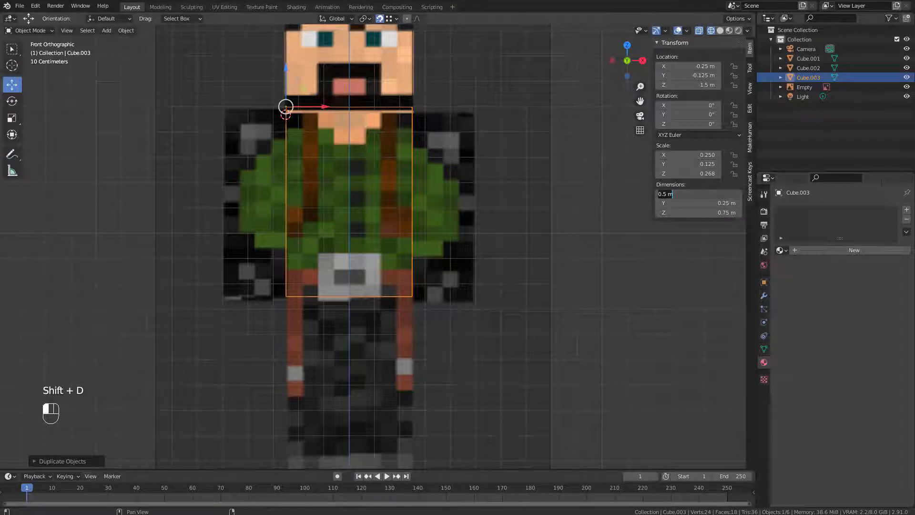
type("0")
key("Return")
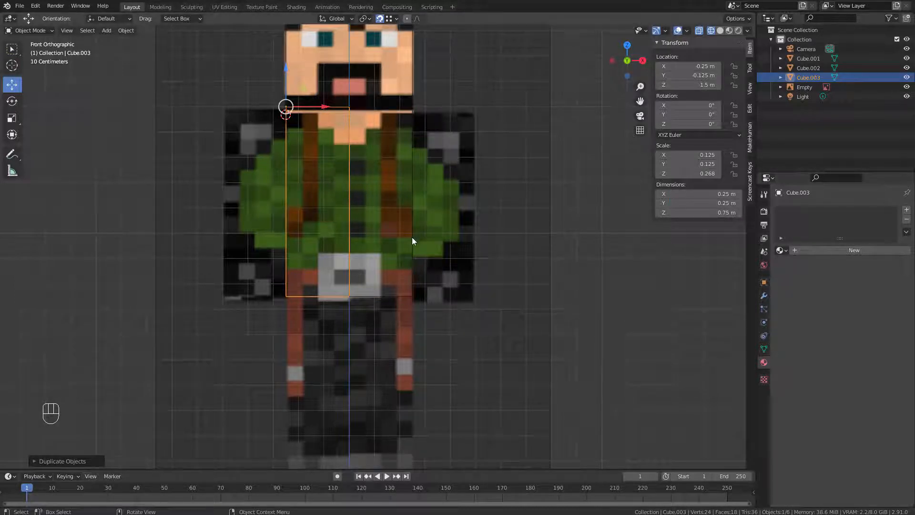
left_click_drag(323, 107, 447, 107)
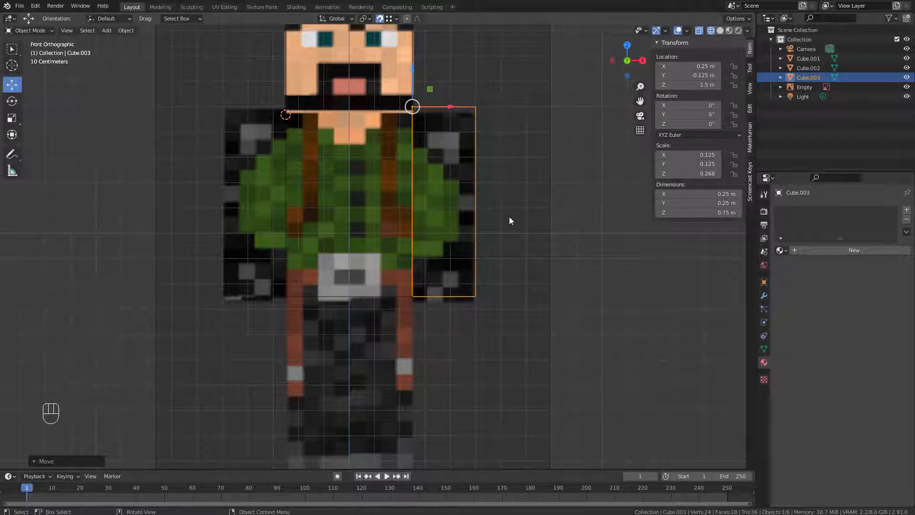
- Duplicate the arm block as a leg and snap it beneath the torso at X 0 m, Z 0.75 m
key("shift+d")
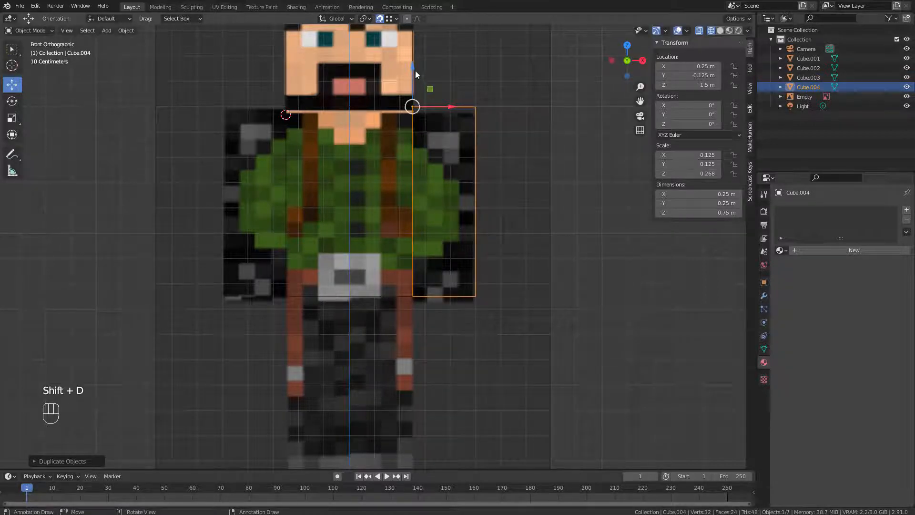
left_click_drag(416, 70, 415, 287)
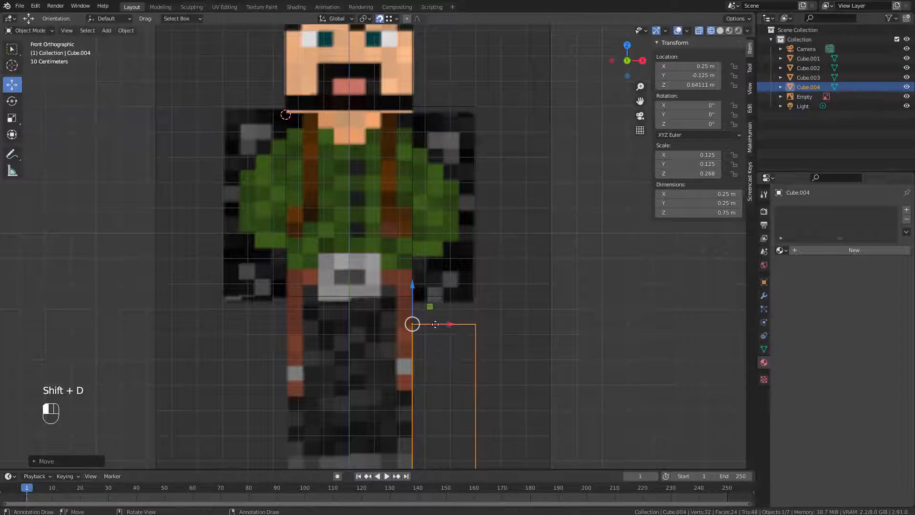
left_click_drag(435, 324, 412, 297)
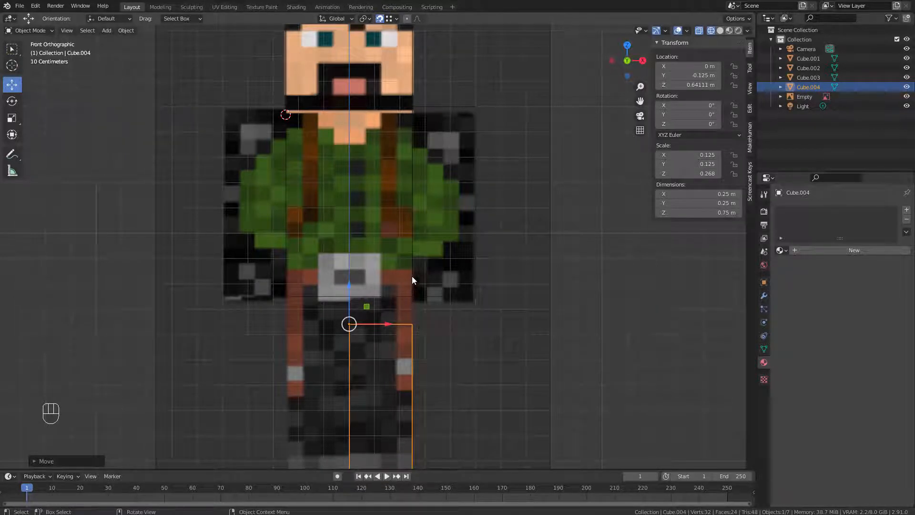
left_click_drag(355, 290, 376, 265)
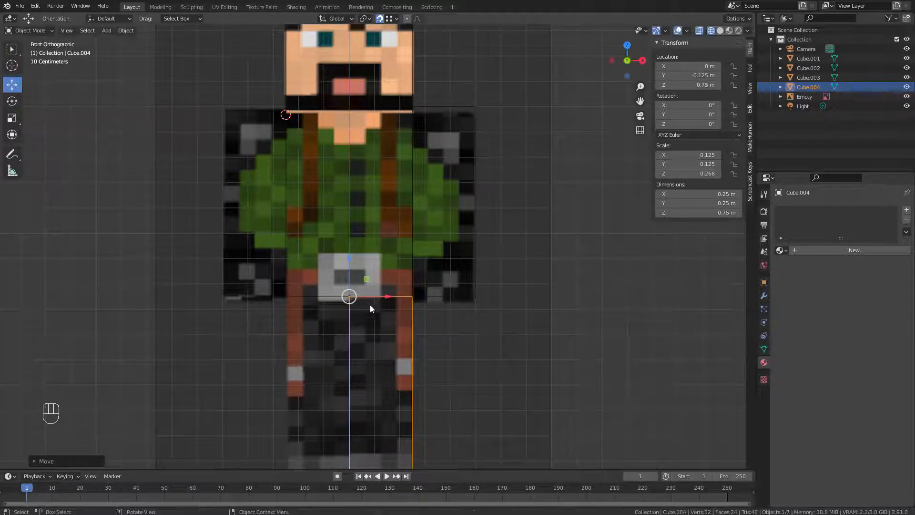
middle_click_drag(402, 305, 331, 301)
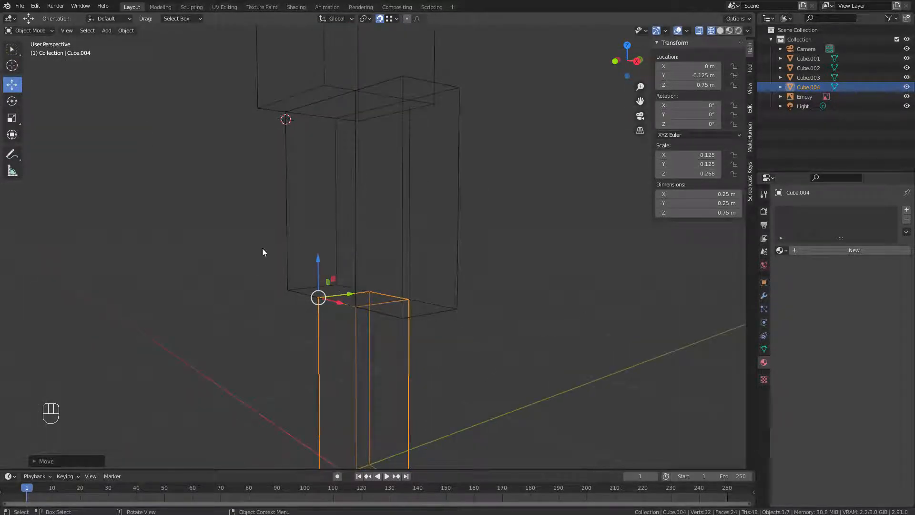
middle_click_drag(262, 251, 376, 274)
key("Tab")
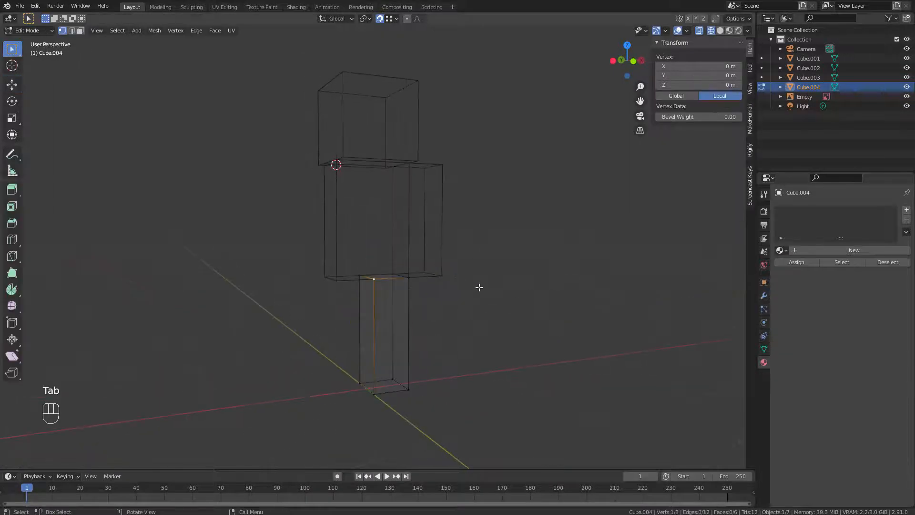
key("Tab")
left_click(442, 213)
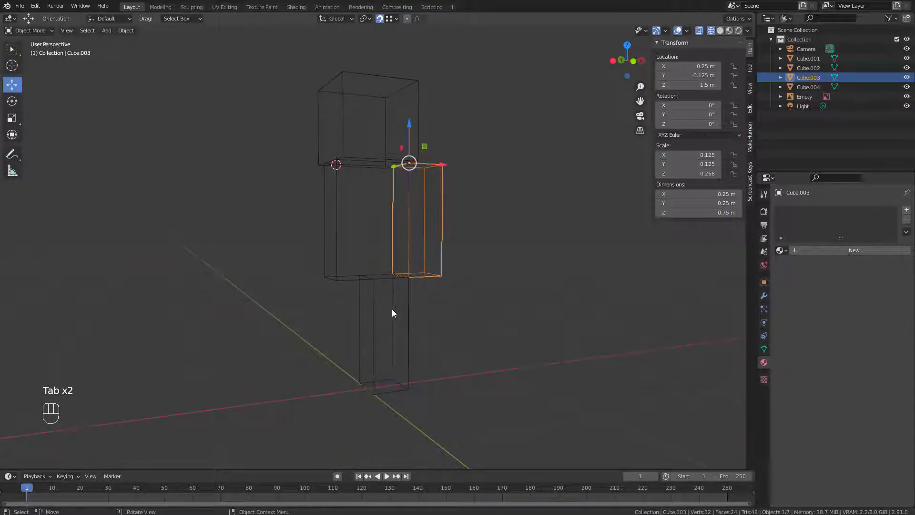
key("KP_1")
scroll(441, 265, "up", 3)
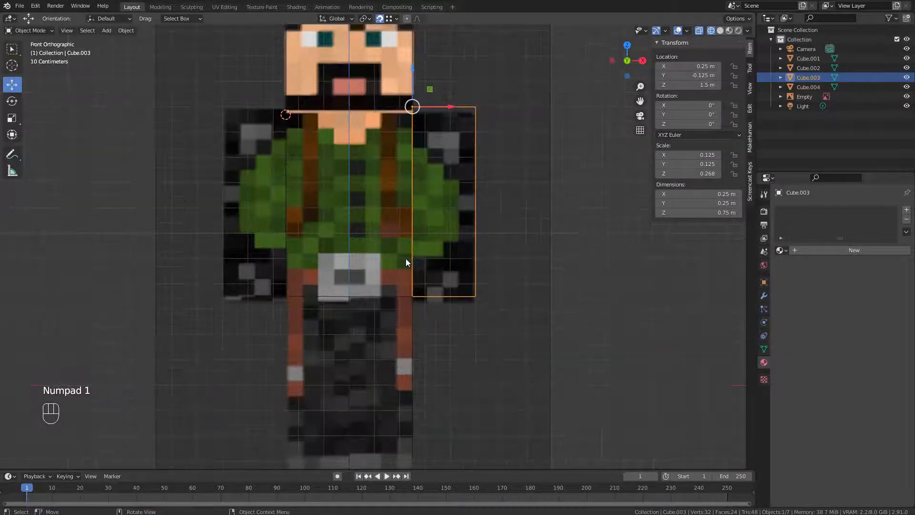
- Switch the viewport to rendered shading and hide the front-view reference image
key("a")
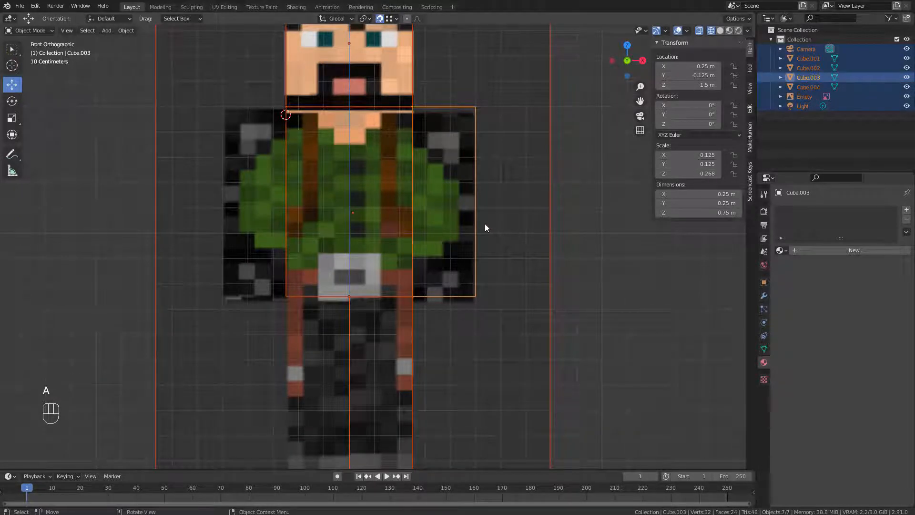
key("z")
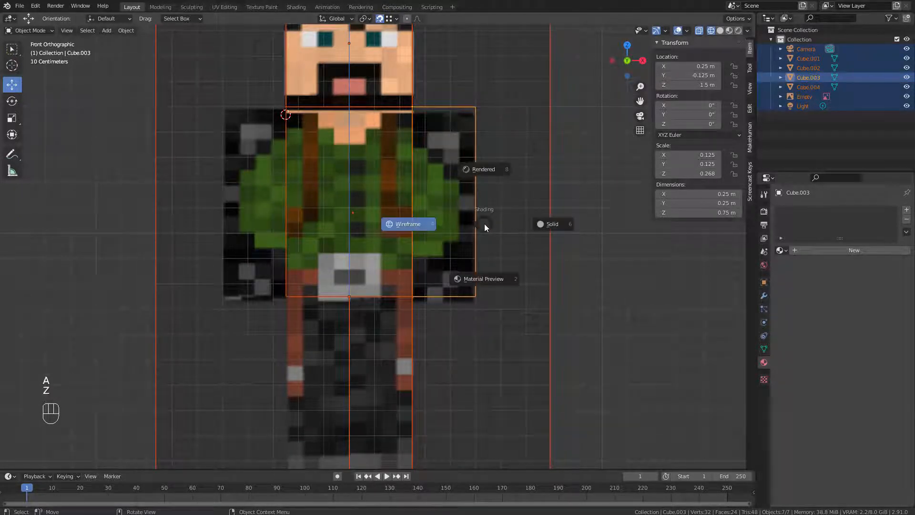
left_click(485, 169)
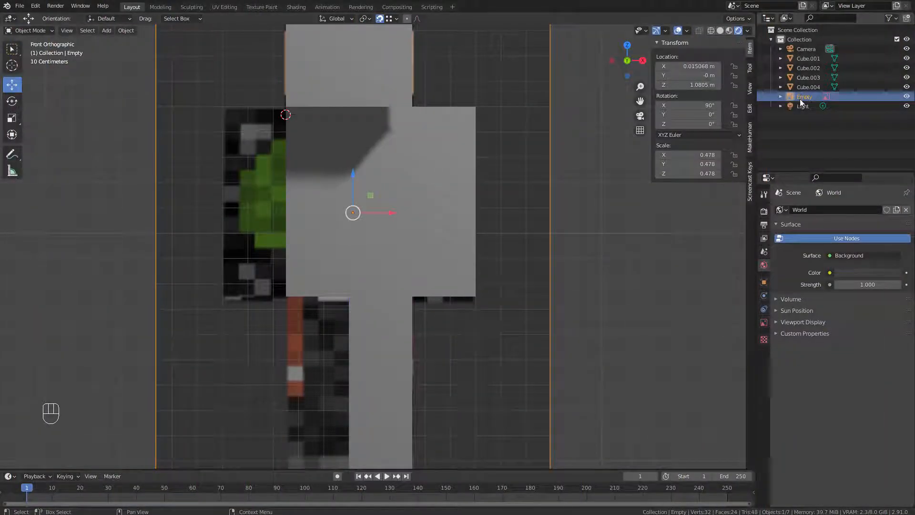
left_click(907, 96)
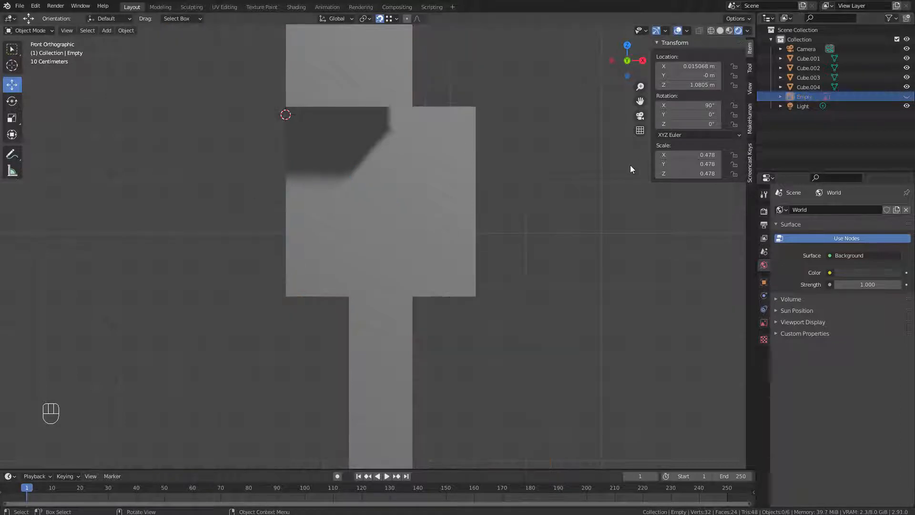
- Select the head, torso, arm and leg blocks with the leg active, and give it a new material with an Image Texture base color
left_click(471, 191)
middle_click_drag(530, 169, 436, 181)
left_click(363, 165, "shift")
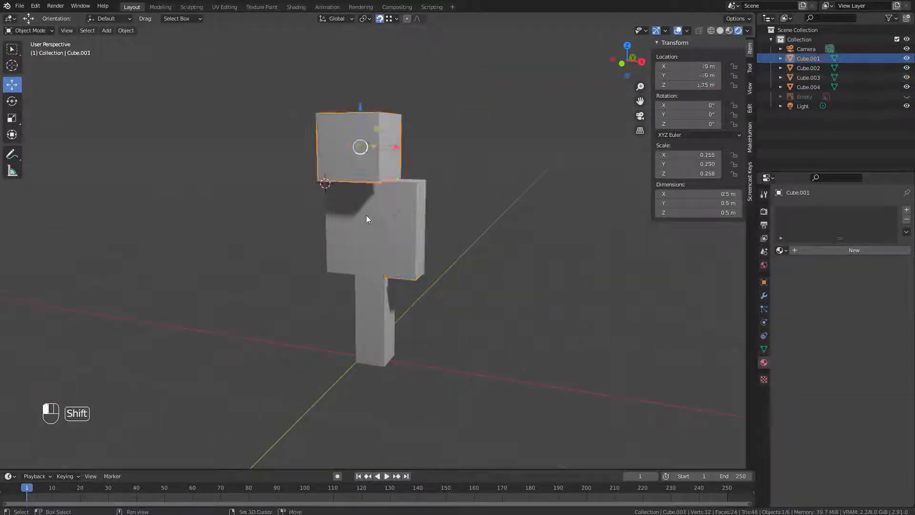
left_click(366, 215, "shift")
left_click(404, 223, "shift")
left_click(371, 318, "shift")
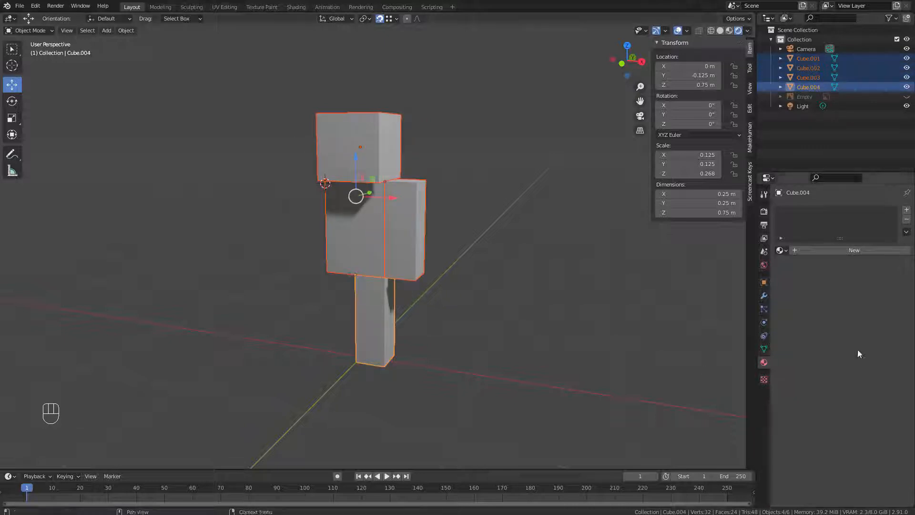
left_click(784, 250)
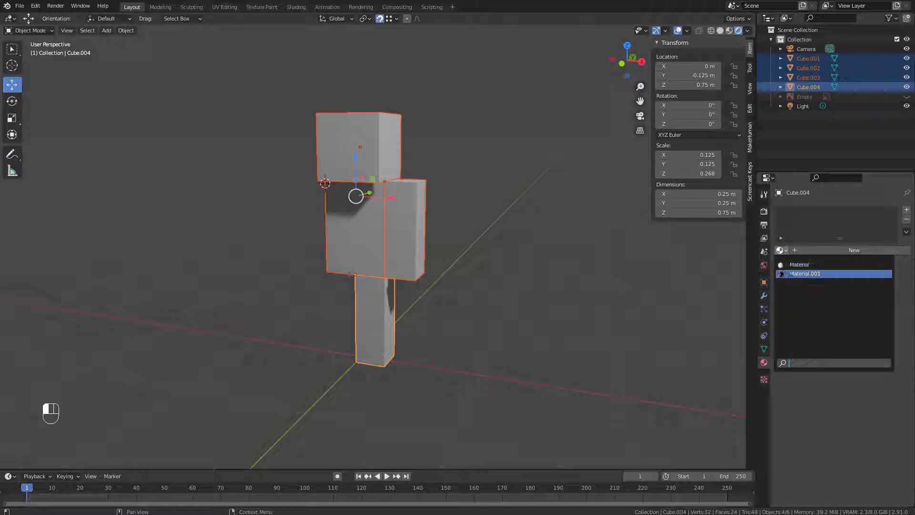
left_click(813, 250)
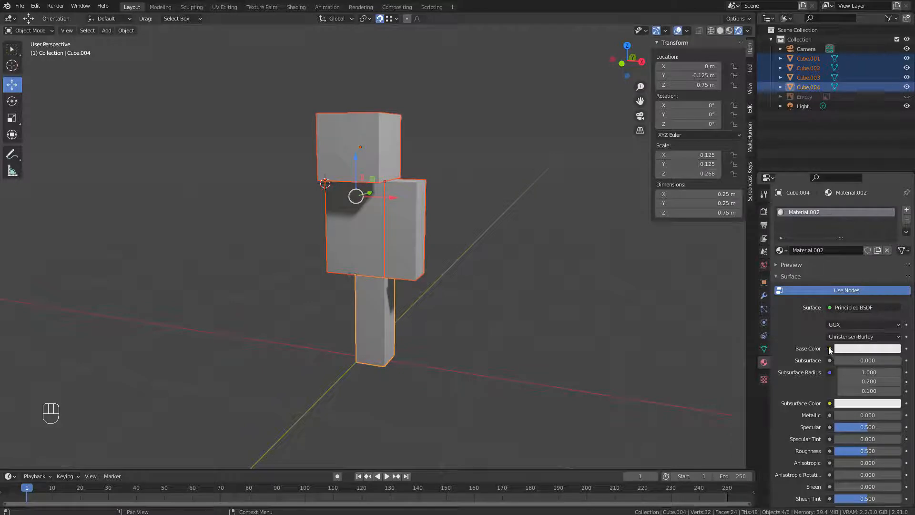
left_click(829, 349)
left_click(639, 413)
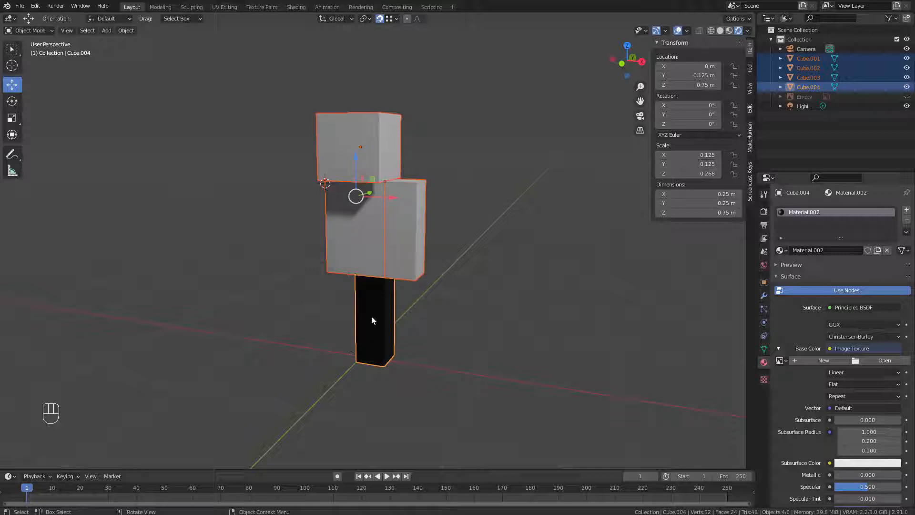
- Link the leg block's material to the selected head, torso and arm blocks
key("ctrl")
key("ctrl+l")
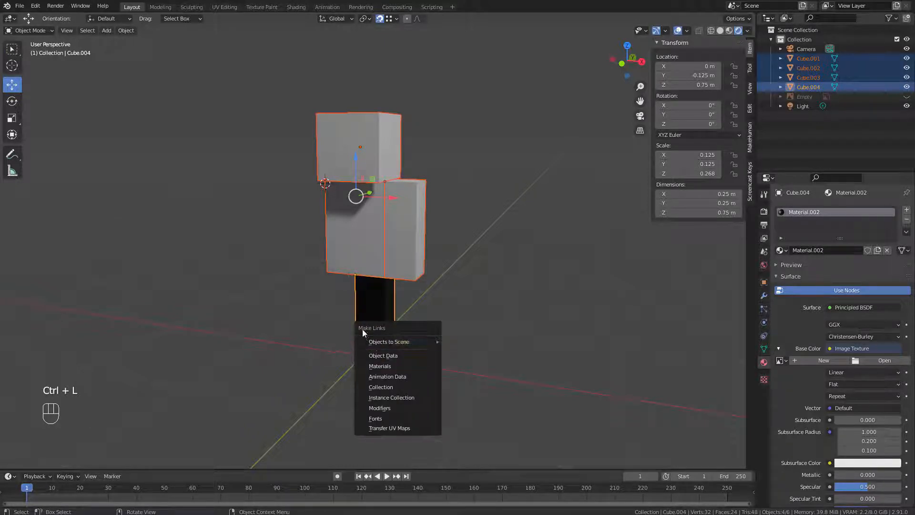
left_click(380, 366)
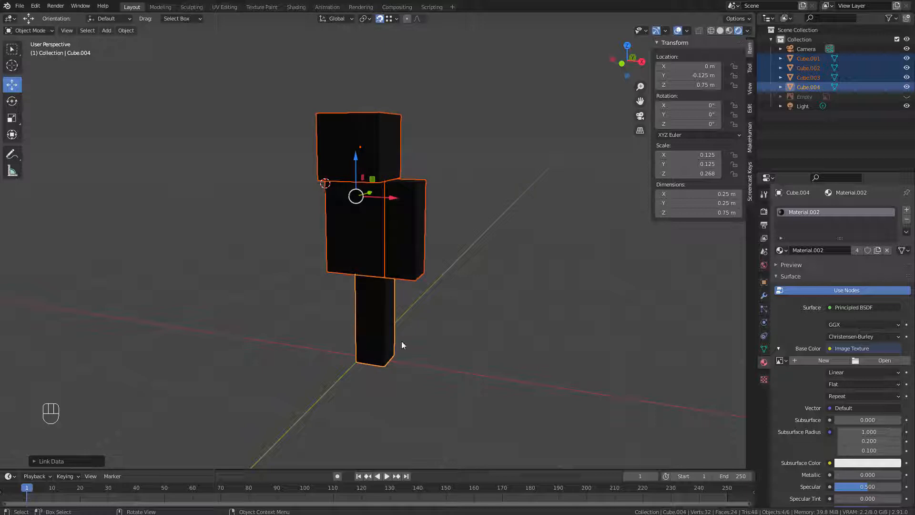
- Select the arm block and open the file browser for its material's base color image
left_click(376, 241)
left_click(420, 234)
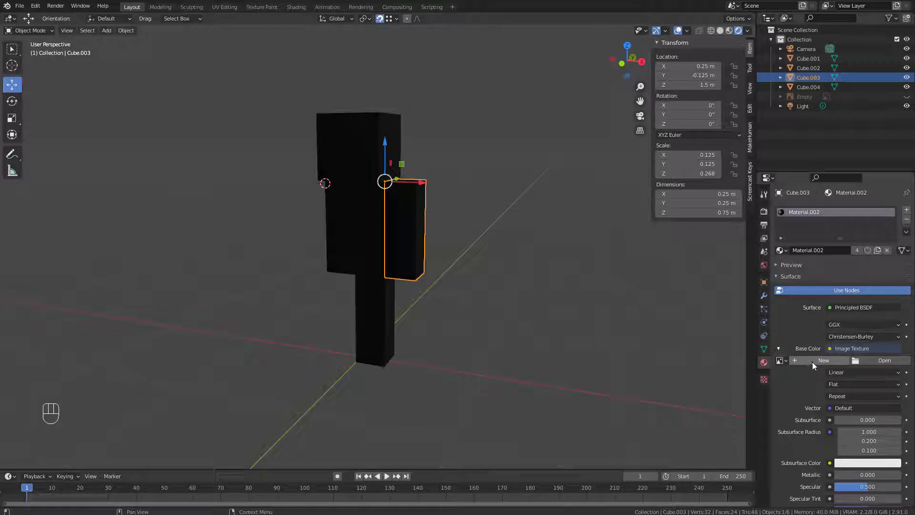
left_click(873, 363)
double_click(346, 75)
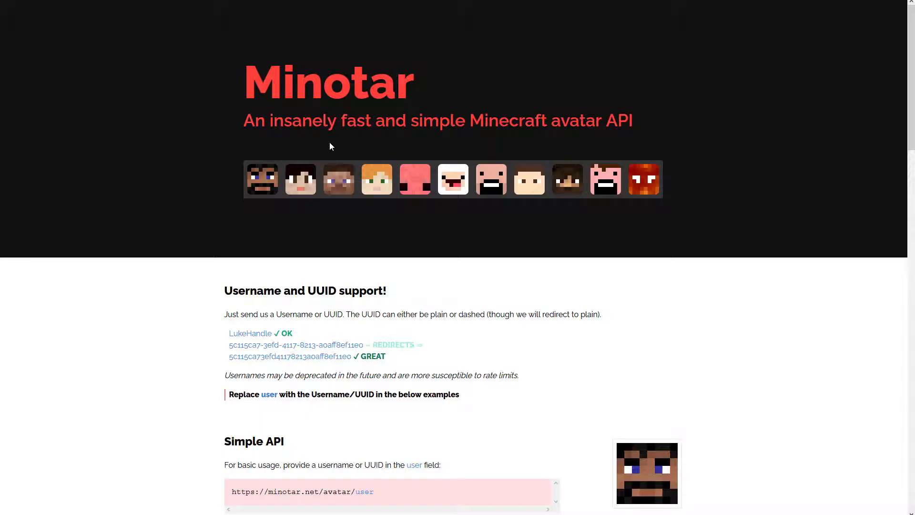
- Look through the Minotar page for the User's Skin and Default Skin download addresses
scroll(434, 111, "down", 20)
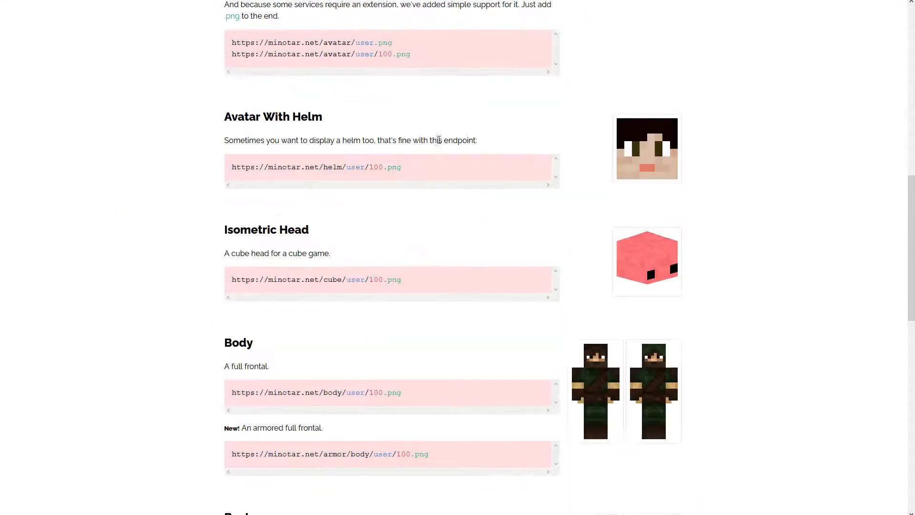
scroll(357, 321, "down", 1)
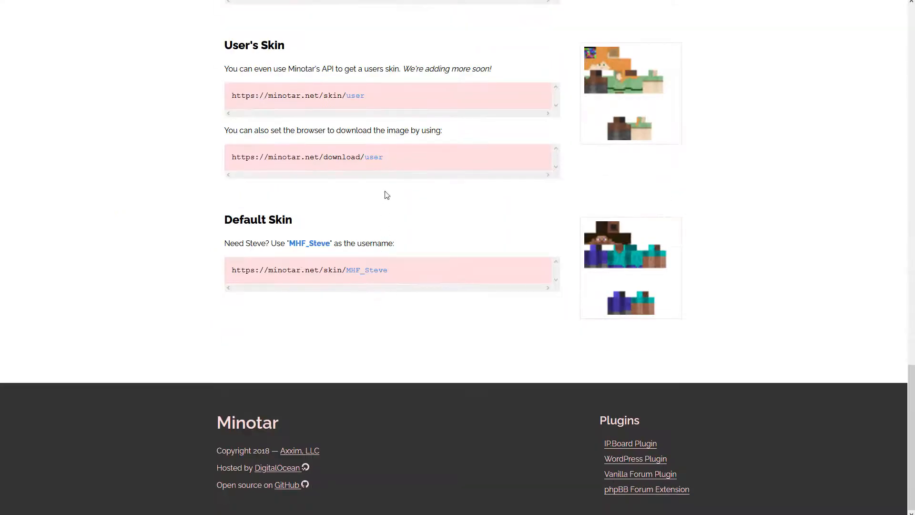
left_click_drag(392, 273, 227, 268)
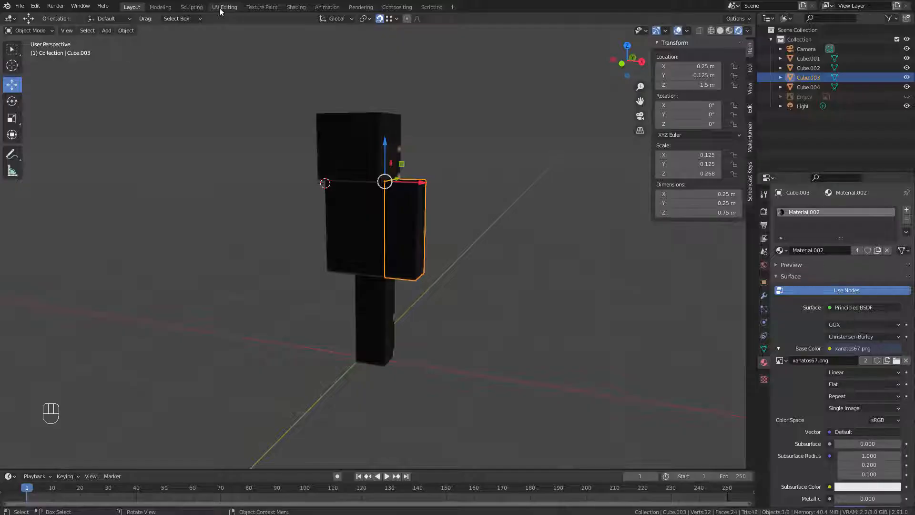
- Switch to the UV Editing workspace and return the arm block to Object Mode
left_click(218, 9)
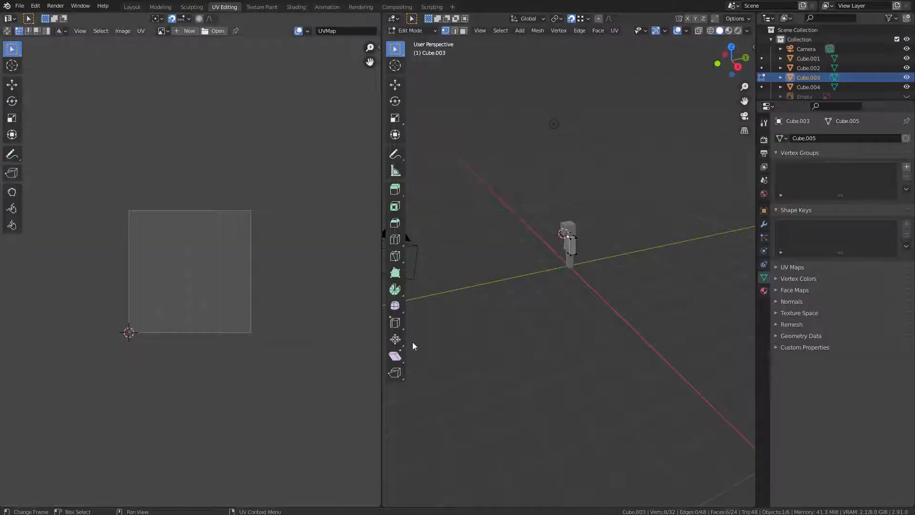
scroll(547, 290, "up", 6)
middle_click_drag(591, 194, 590, 182)
key("Tab")
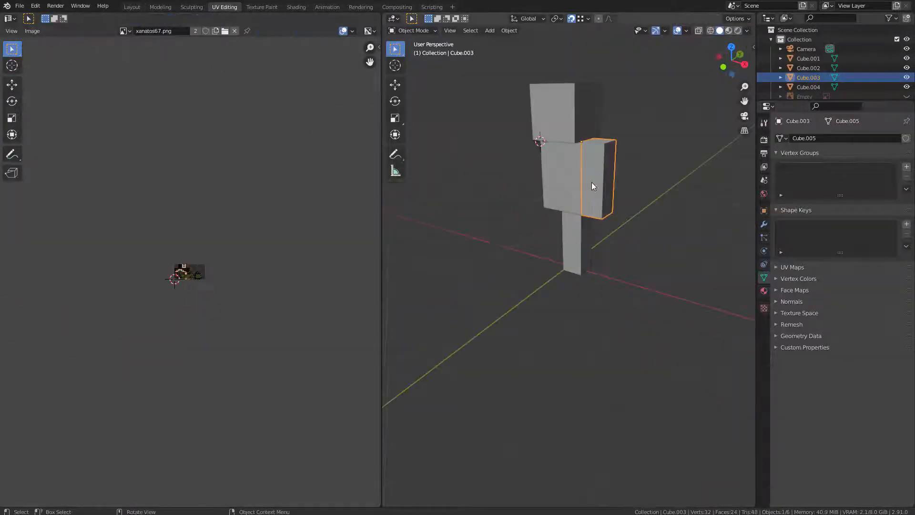
- Put the head, torso, arm and leg blocks into Edit Mode together with all their geometry selected
left_click(567, 172)
left_click(570, 110, "shift")
left_click(593, 163, "shift")
left_click(580, 235, "shift")
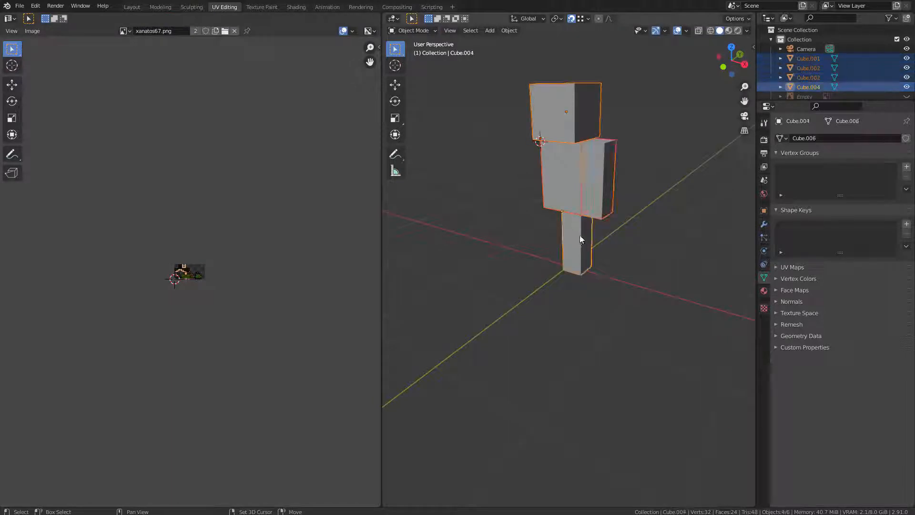
key("a")
key("Tab")
key("a")
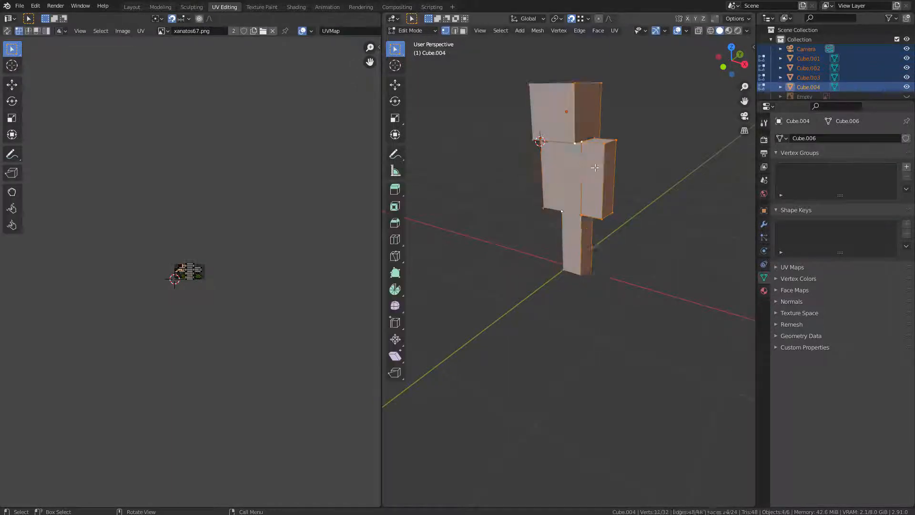
- Unwrap all faces of the four blocks over the skin image
scroll(579, 146, "up", 4)
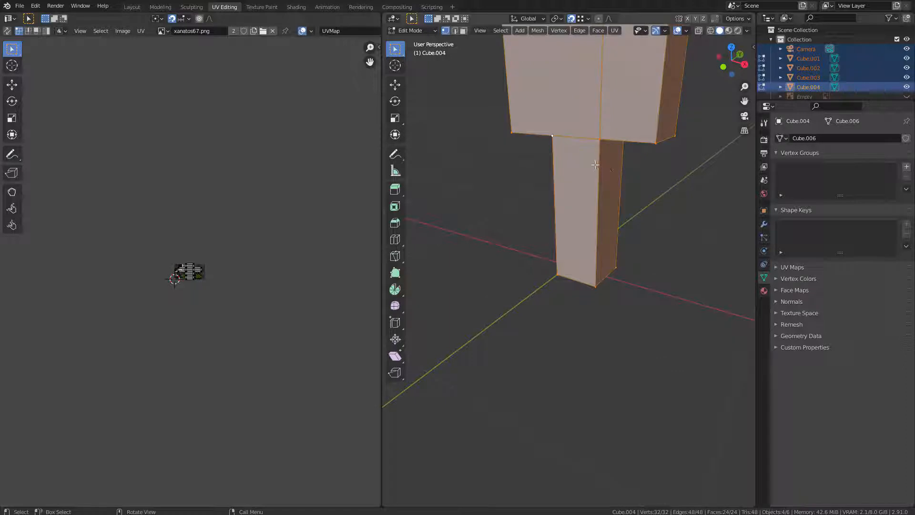
middle_click_drag(516, 181, 518, 227)
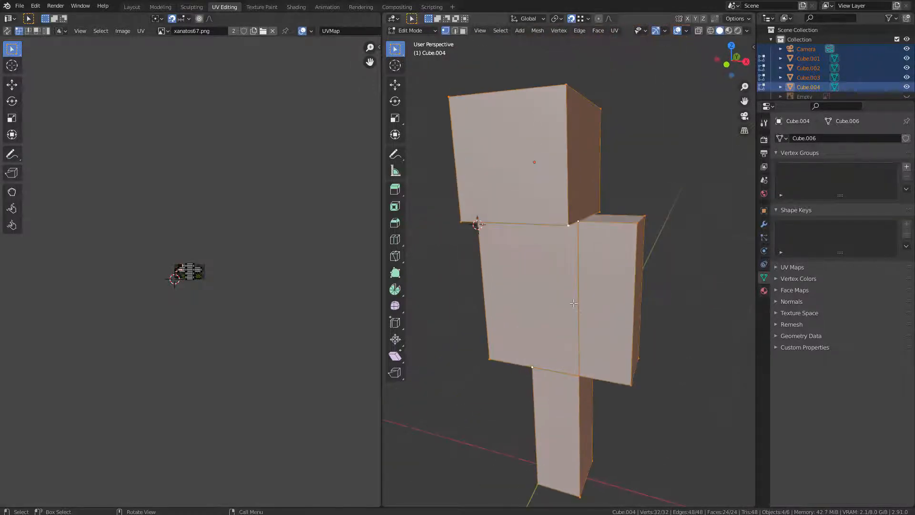
scroll(518, 227, "down", 2)
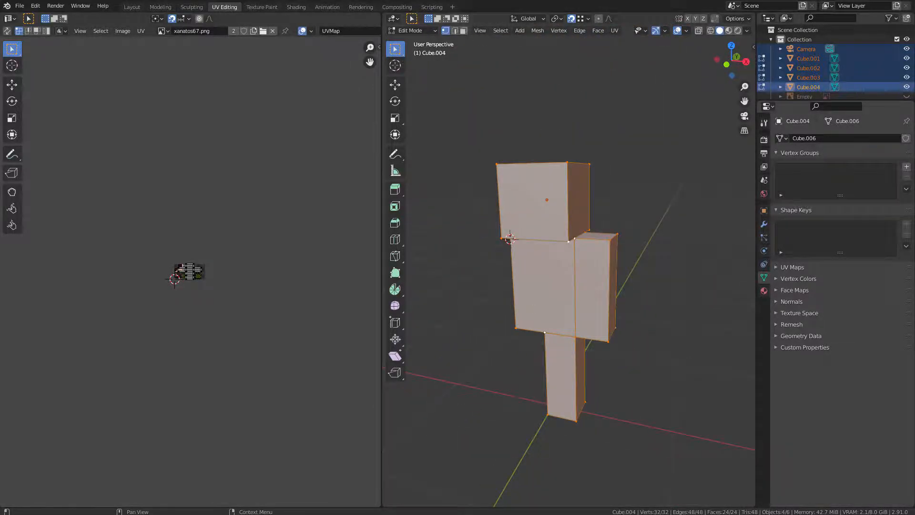
scroll(177, 297, "up", 9)
scroll(179, 300, "up", 3)
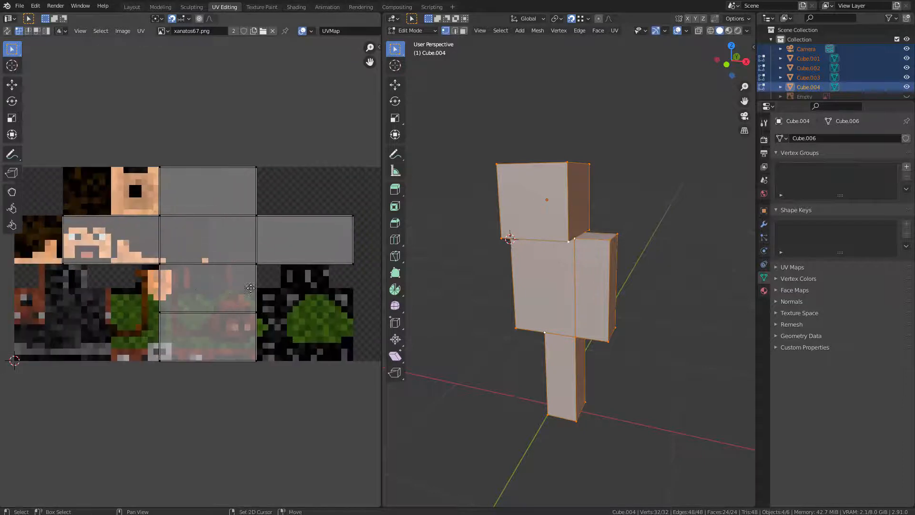
middle_click_drag(300, 248, 296, 274)
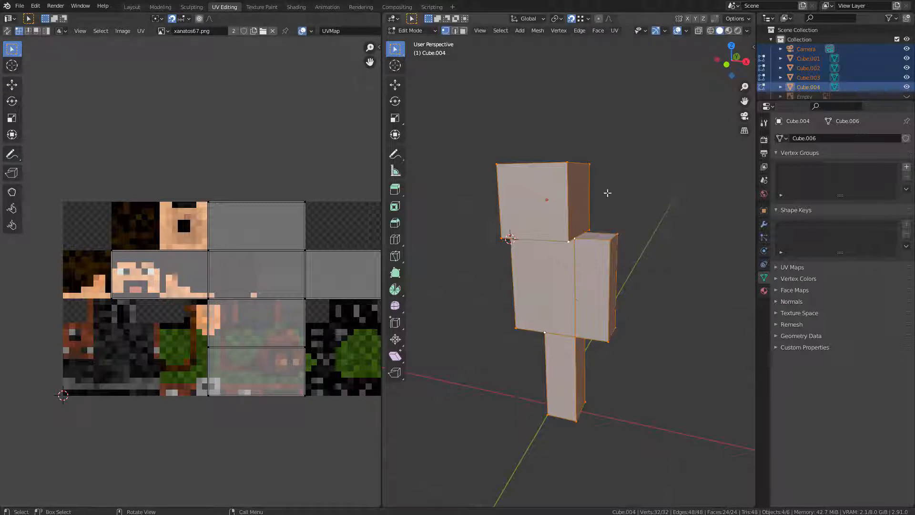
key("u")
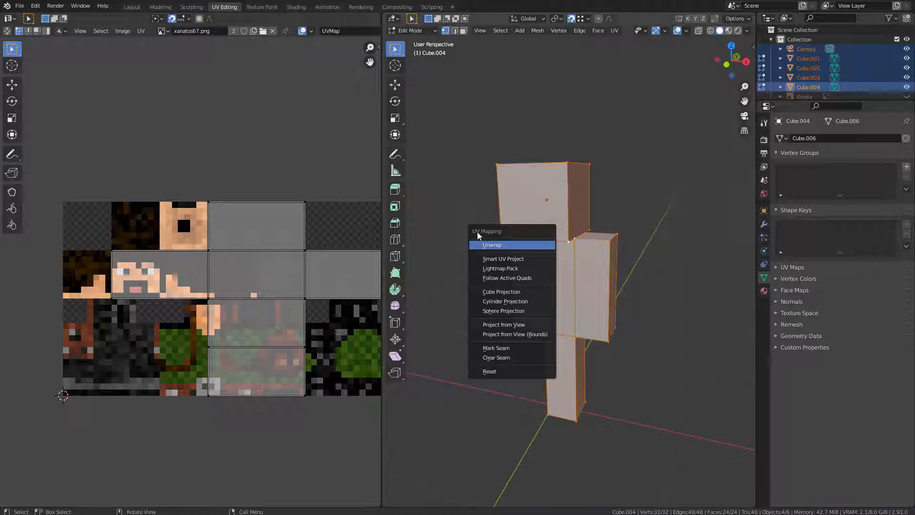
left_click(499, 245)
- Mark all edges of the head, torso, arm and leg blocks as seams
key("u")
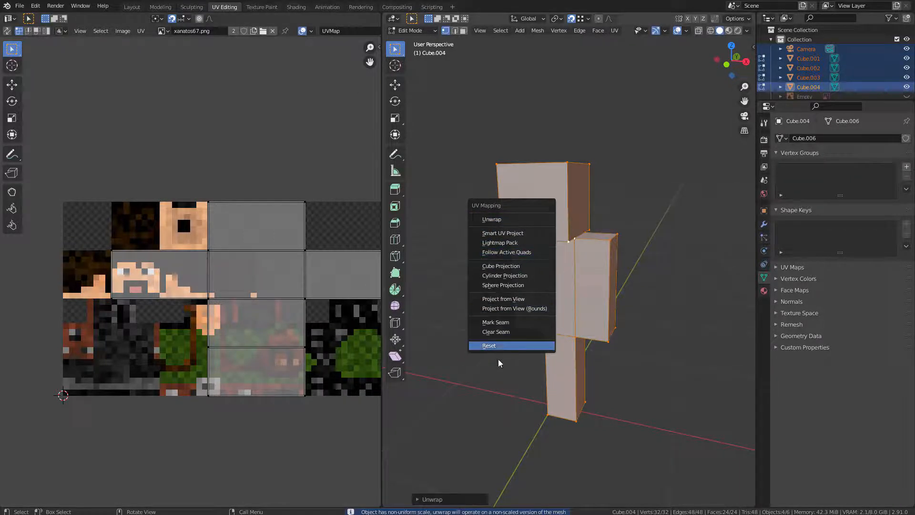
left_click(500, 325)
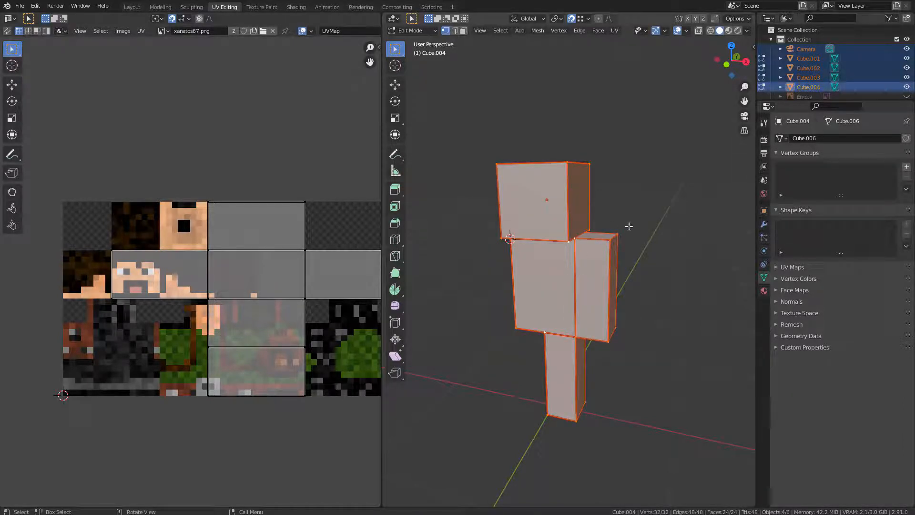
middle_click_drag(629, 227, 505, 214)
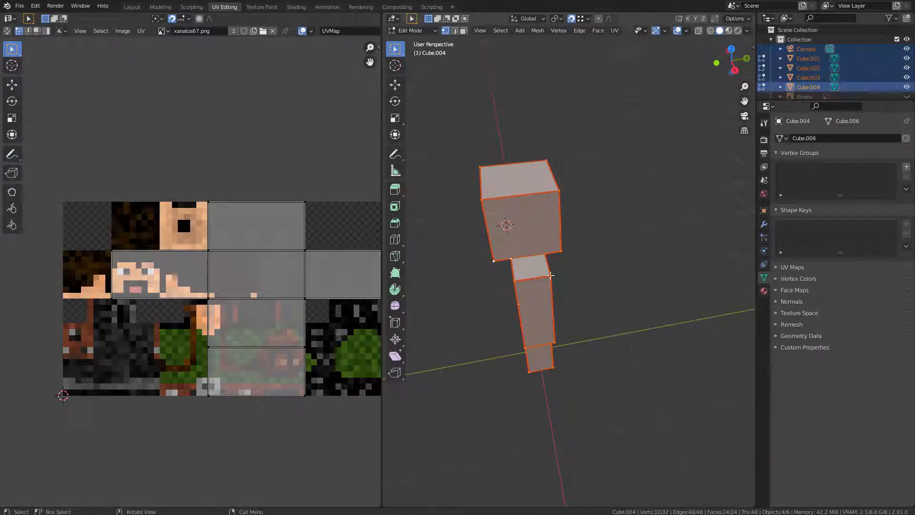
middle_click_drag(550, 275, 604, 253)
scroll(549, 229, "up", 3)
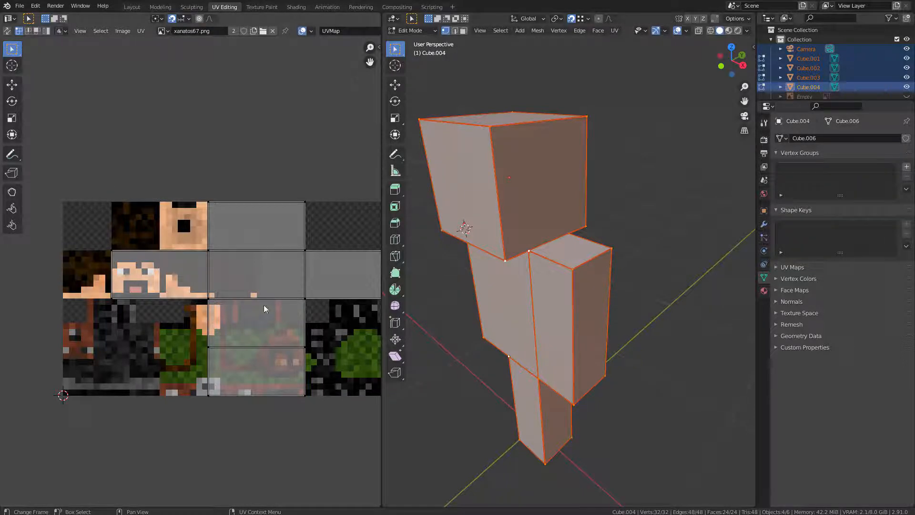
- Unwrap all faces of the four blocks again along the marked seams
middle_click_drag(264, 304, 199, 324)
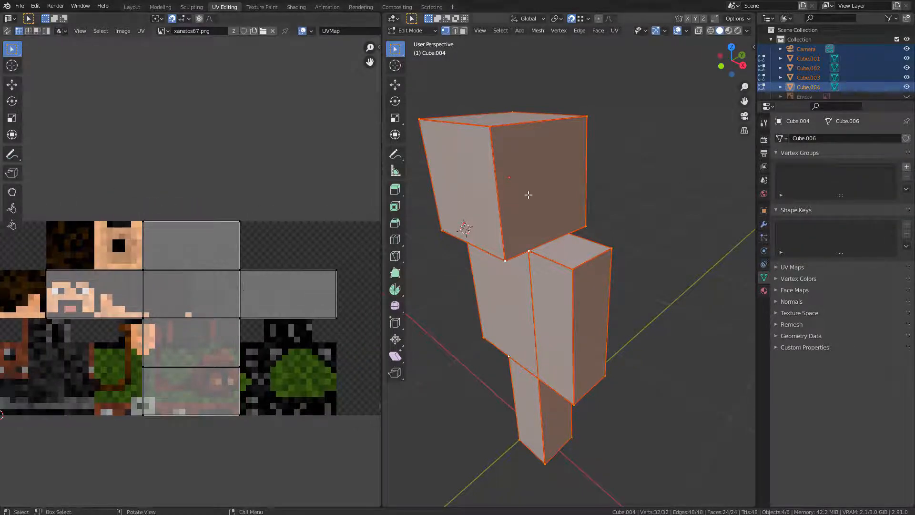
key("u")
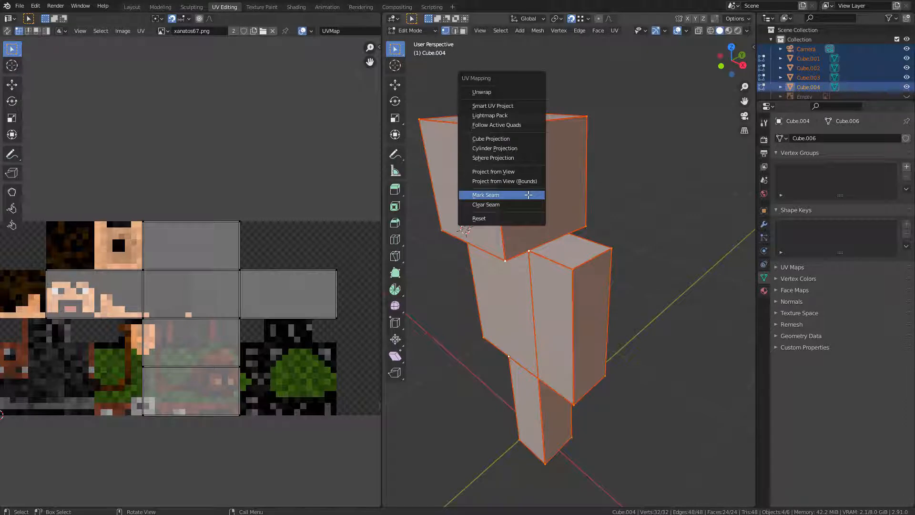
left_click(485, 93)
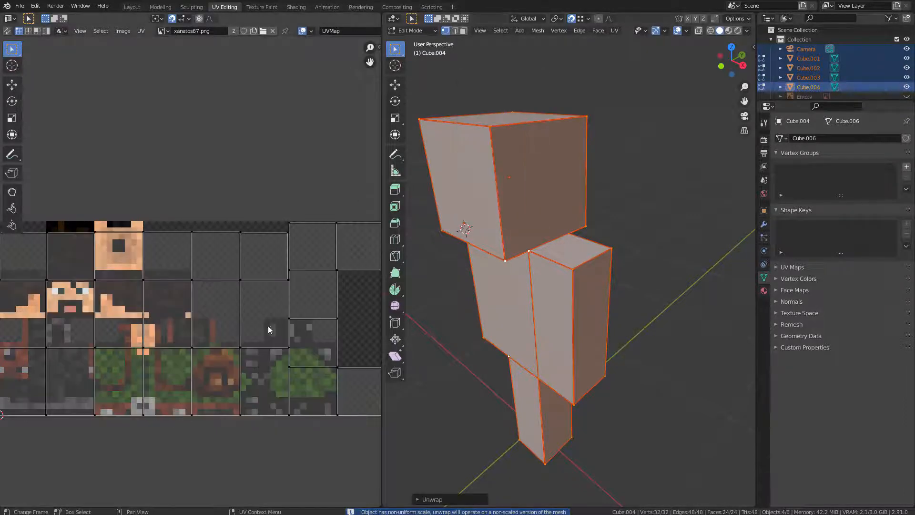
middle_click_drag(118, 346, 116, 325, "shift")
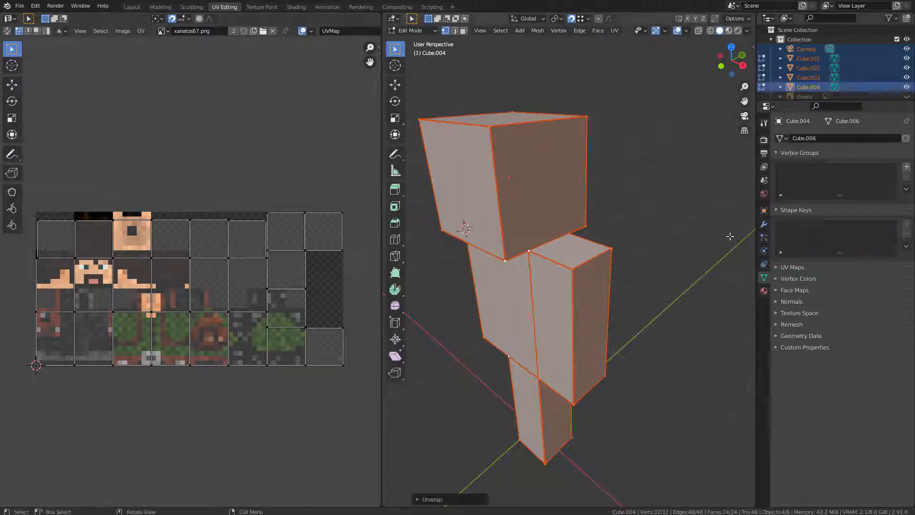
- Remap the UVs of all four blocks with Cube Projection
key("u")
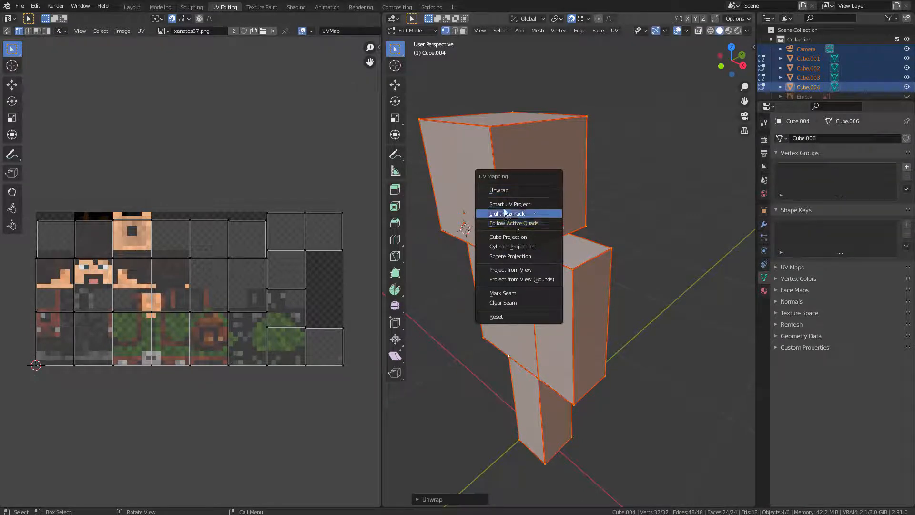
left_click(527, 239)
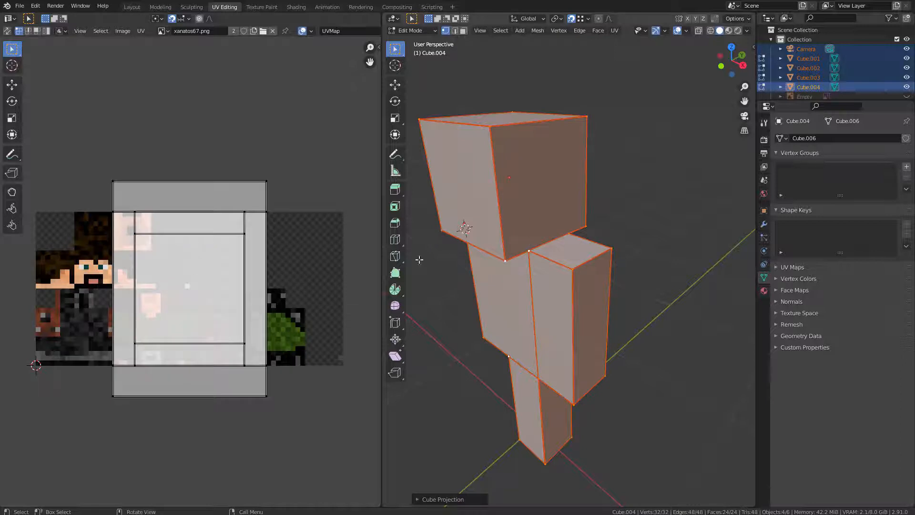
scroll(182, 293, "up", 2)
scroll(182, 292, "down", 2)
scroll(549, 258, "down", 3)
- Switch to front view and face selection, and select the front face of the arm and then that of the torso
middle_click_drag(598, 143, 661, 207)
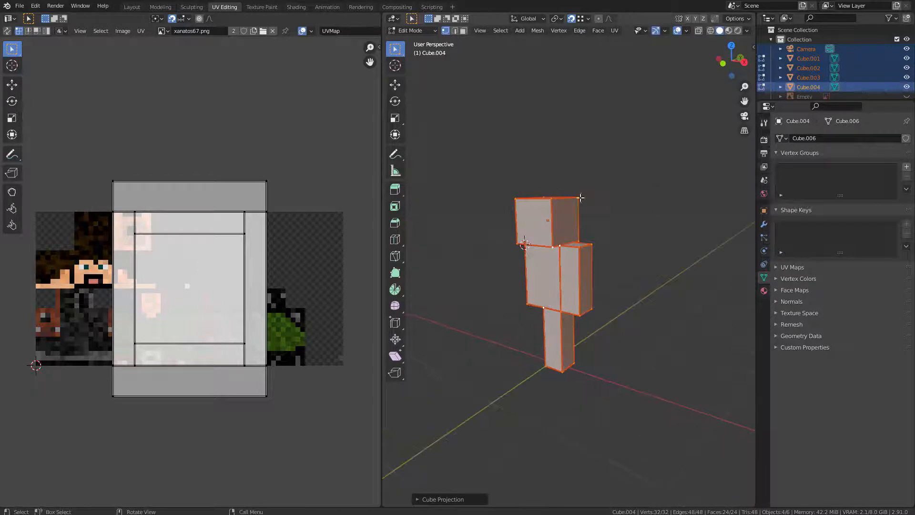
key("KP_1")
scroll(562, 200, "up", 3)
scroll(629, 267, "up", 1)
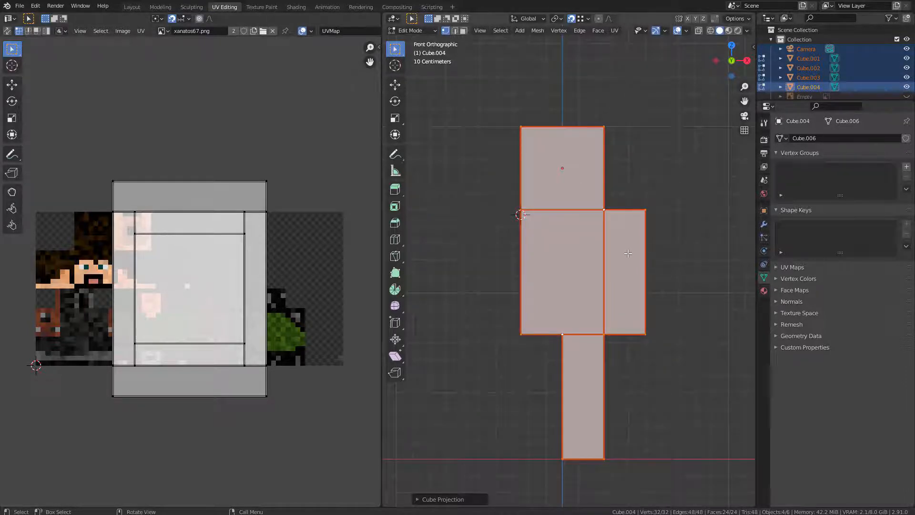
key("3")
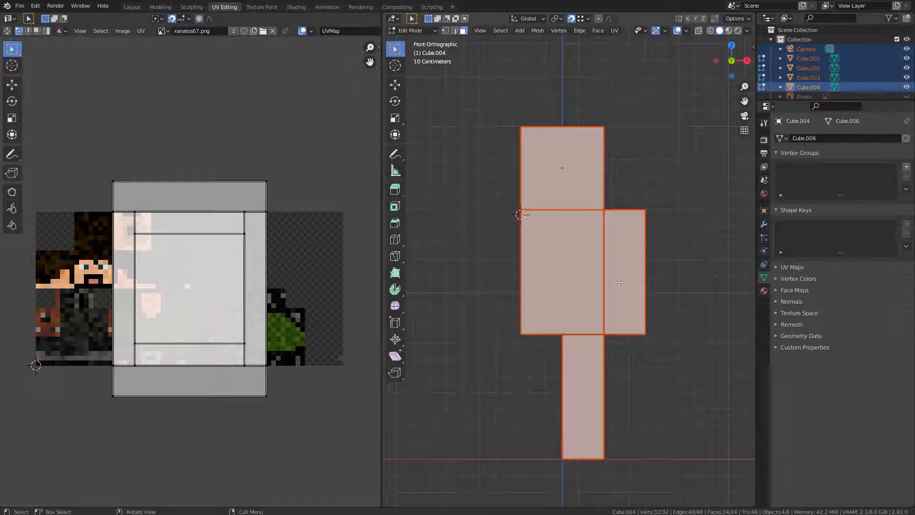
left_click(631, 258)
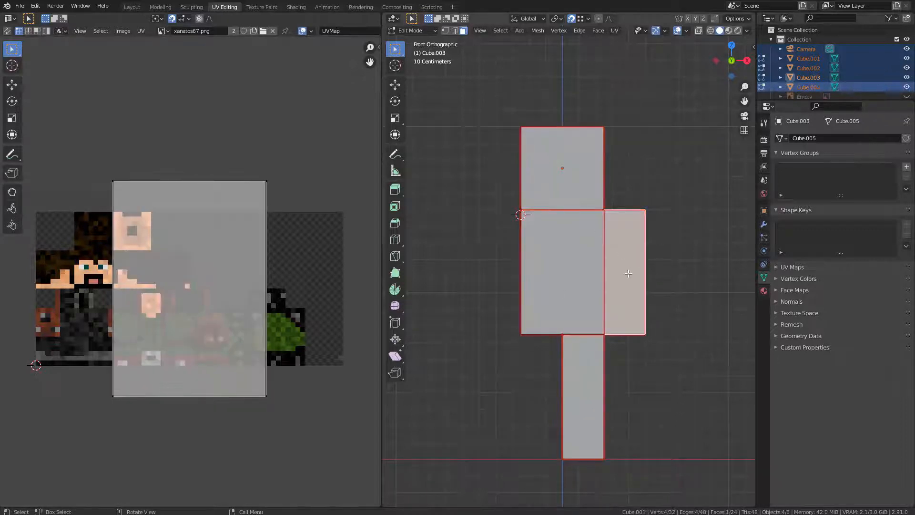
left_click(579, 248)
- Set the viewport to rendered shading and select the front face of the head block
middle_click_drag(659, 233, 532, 306)
key("z")
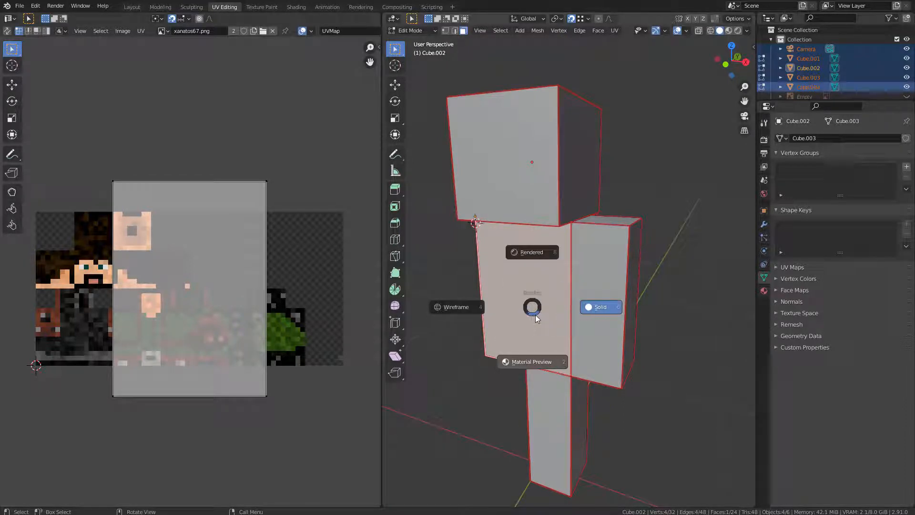
left_click(530, 251)
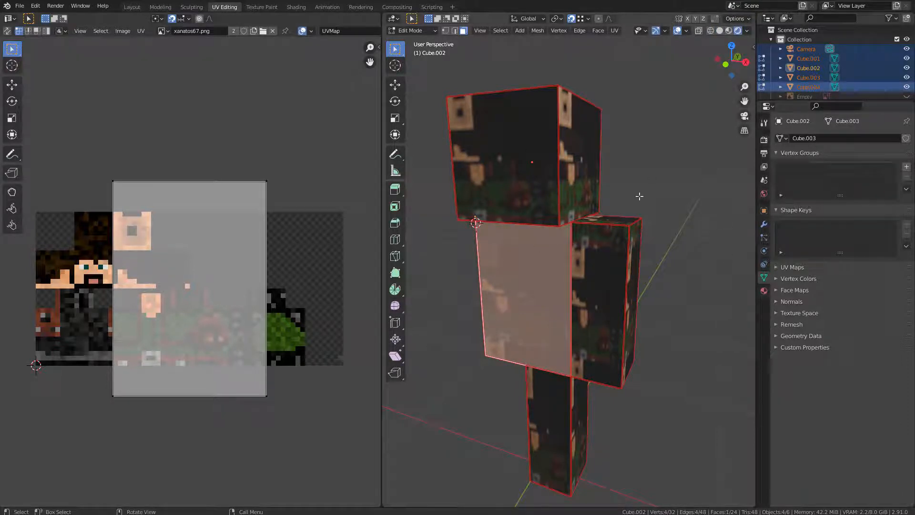
left_click(693, 200)
left_click(546, 226)
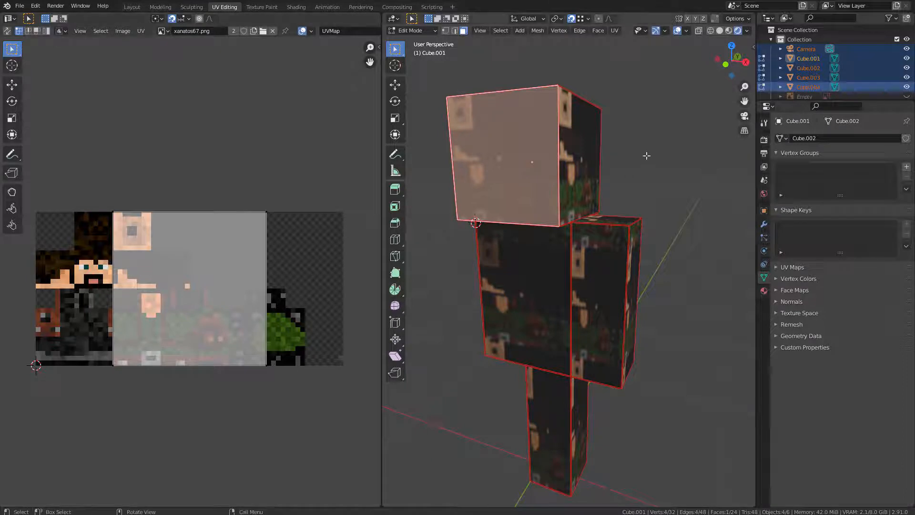
- Set the interpolation of the xanatos67.png base color texture in Material.002 to Closest and inspect the pixels on the blocks
scroll(534, 323, "up", 3)
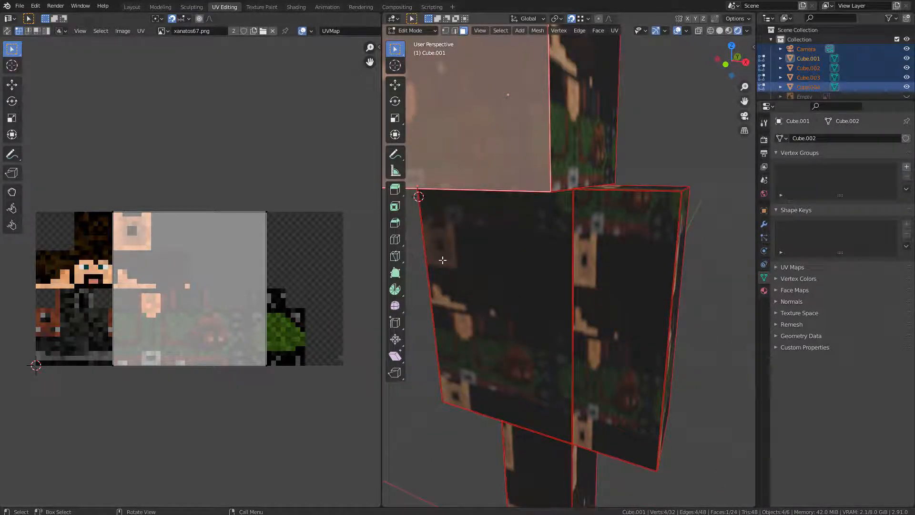
left_click(764, 290)
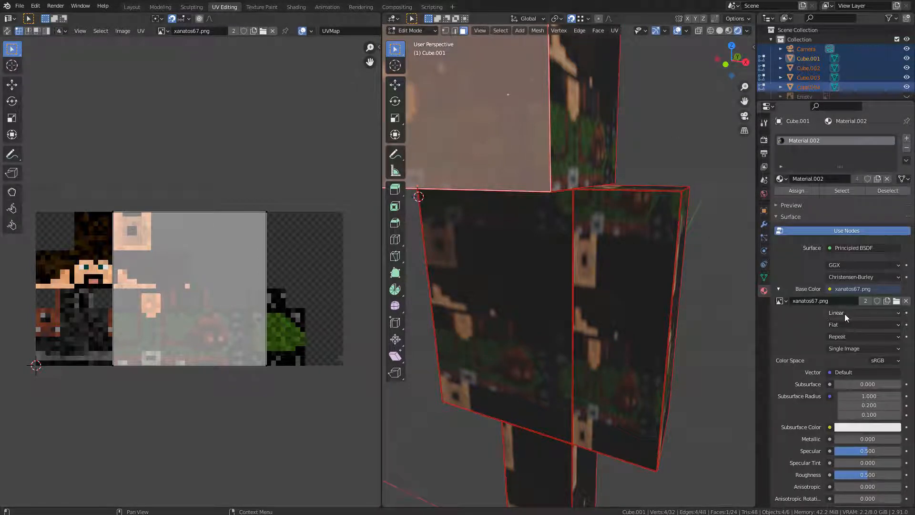
scroll(658, 241, "up", 8)
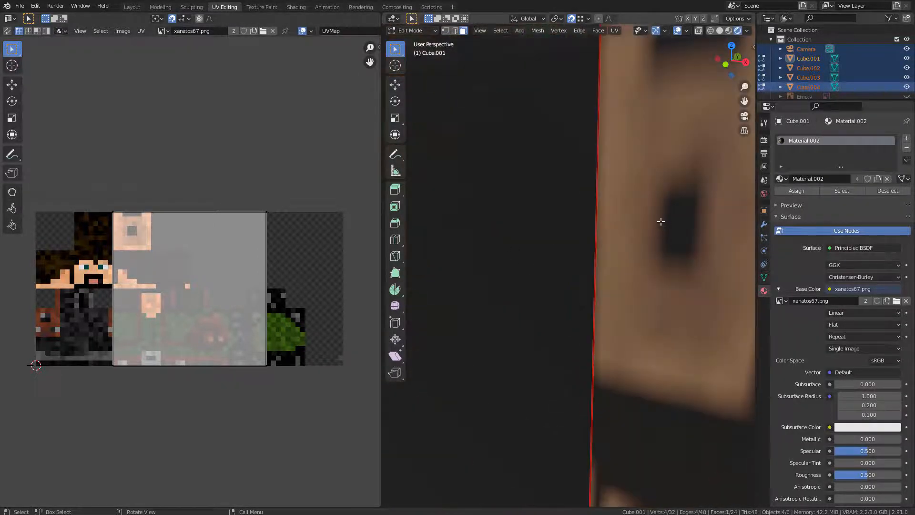
scroll(639, 213, "down", 5)
scroll(862, 316, "down", 1)
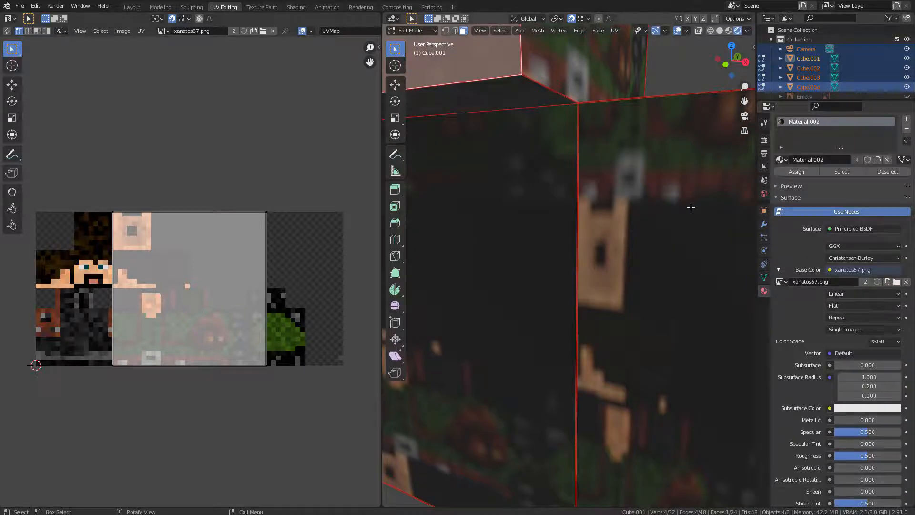
scroll(691, 206, "down", 6)
left_click(862, 294)
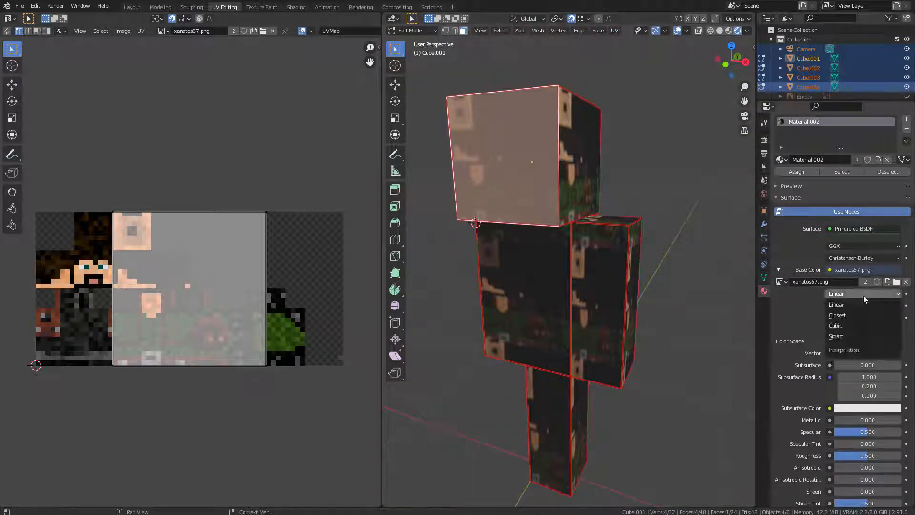
left_click(843, 316)
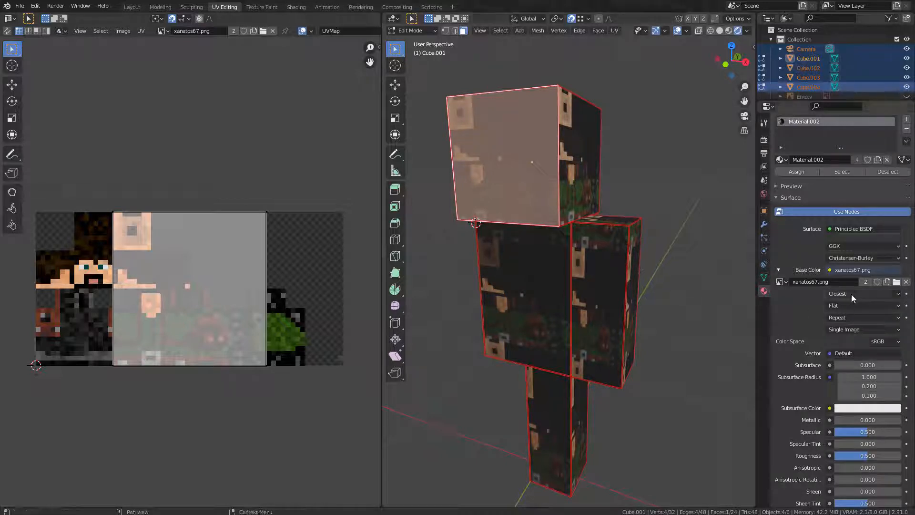
scroll(578, 253, "up", 8)
middle_click_drag(578, 252, 583, 229, "shift")
scroll(583, 229, "down", 8)
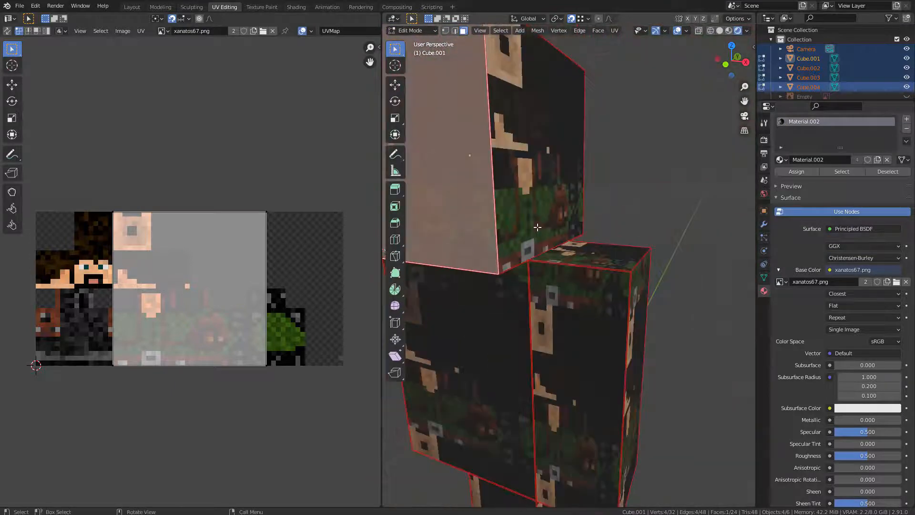
middle_click_drag(586, 197, 492, 167, "shift")
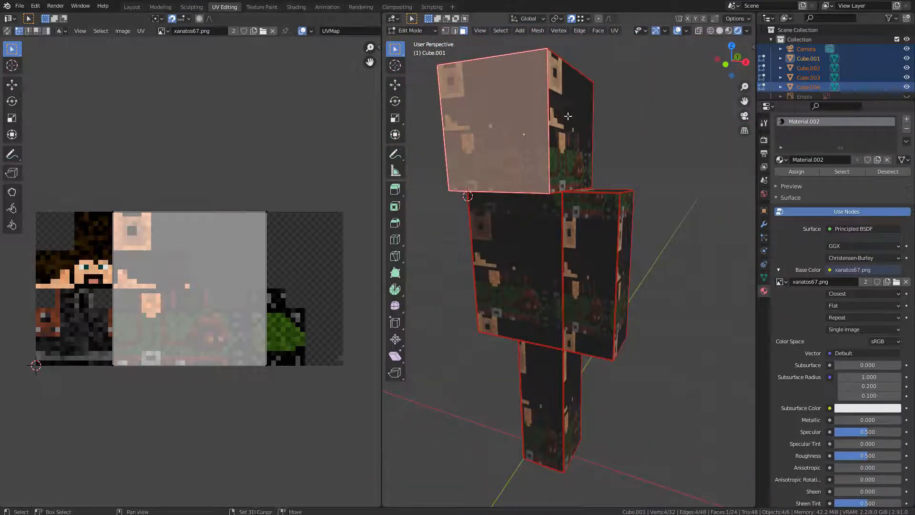
- Switch to vertex selection and select the whole head block through the geometry linked to one corner vertex
key("l")
middle_click_drag(599, 113, 599, 150)
left_click(523, 116)
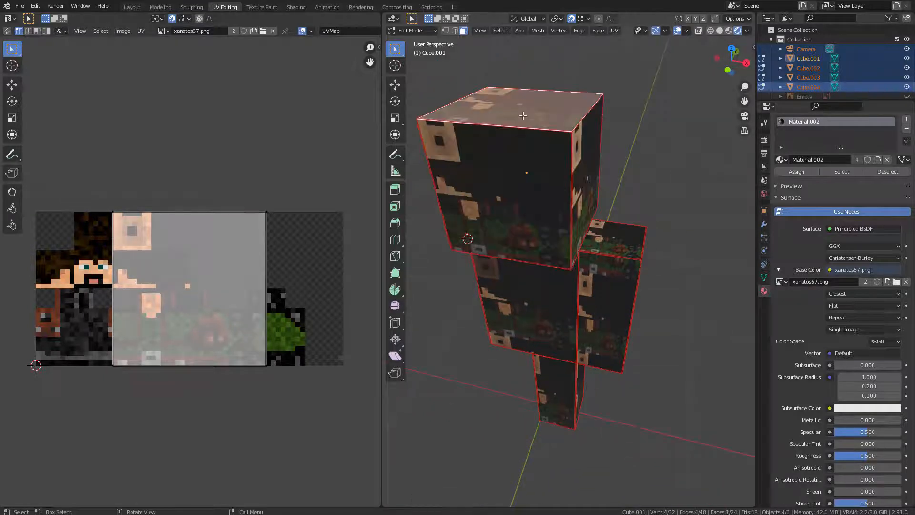
key("Tab")
key("Tab")
key("1")
left_click(543, 124)
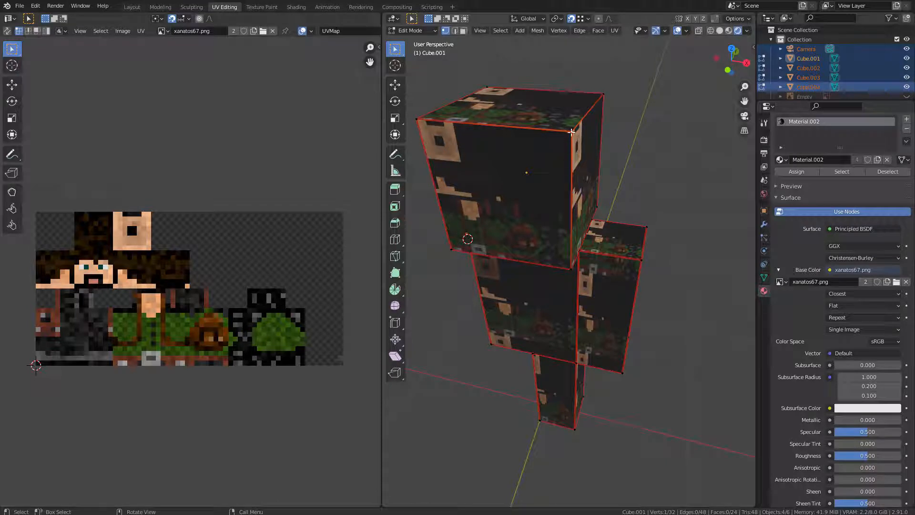
key("ctrl+l")
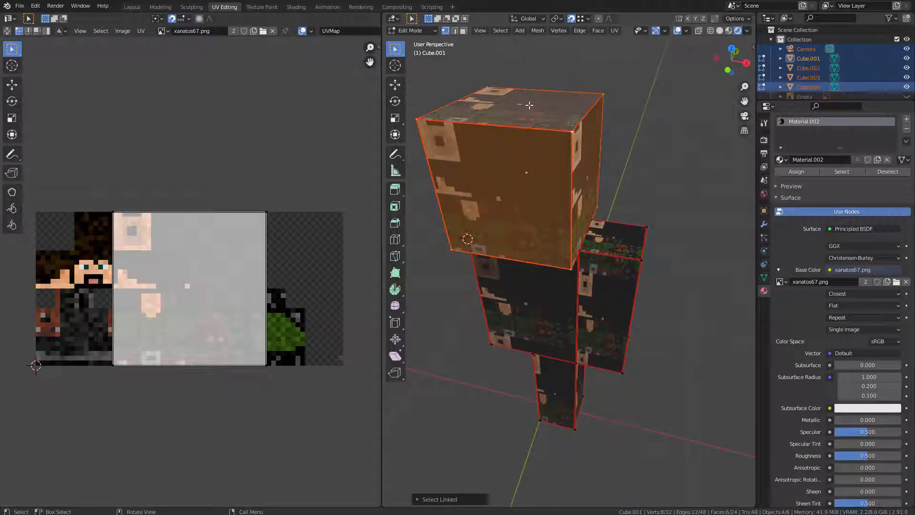
middle_click_drag(536, 175, 519, 212)
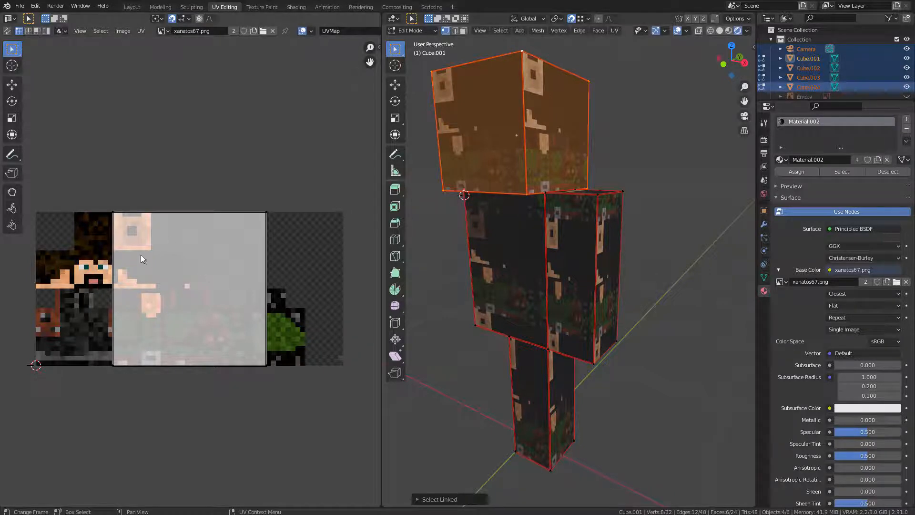
- Scale the head's UVs down to slightly less than one head side and place them on the side region beside the face
left_click(180, 275)
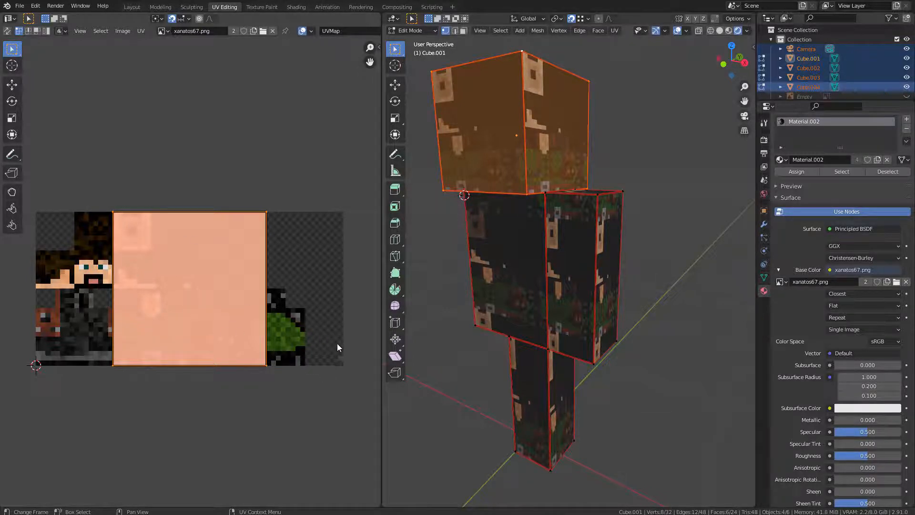
key("s")
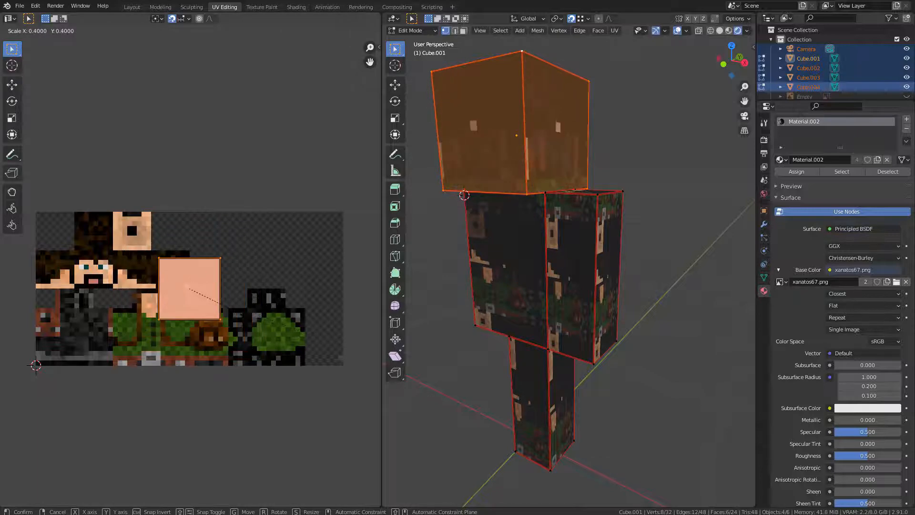
left_click(208, 296)
scroll(171, 287, "up", 4)
middle_click_drag(172, 287, 313, 283)
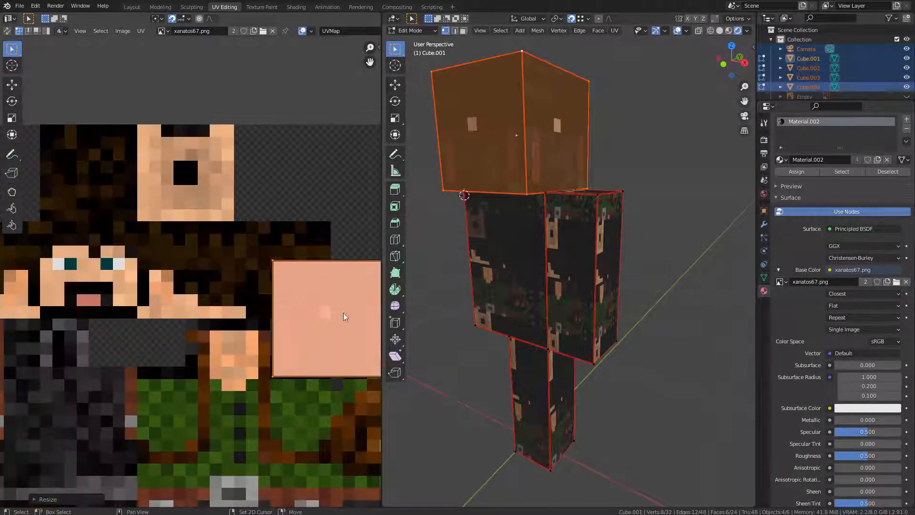
key("g")
left_click(176, 284)
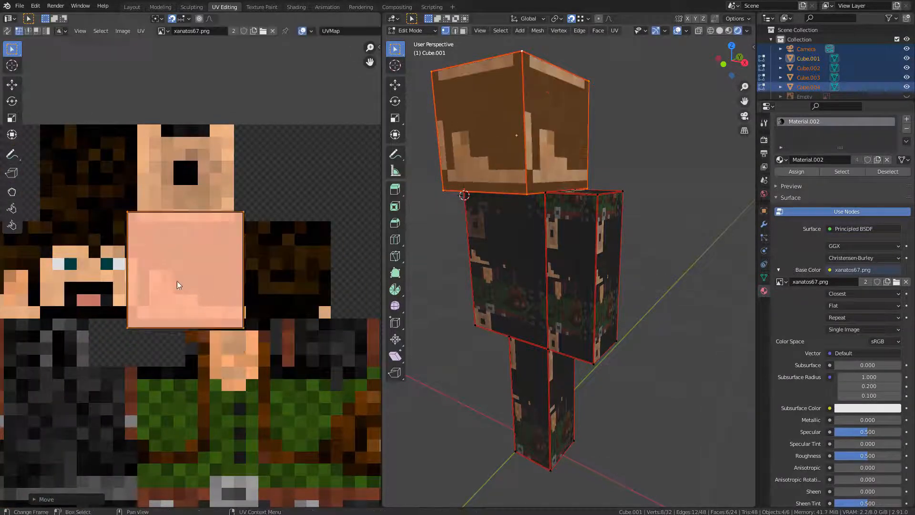
key("s")
left_click(260, 289)
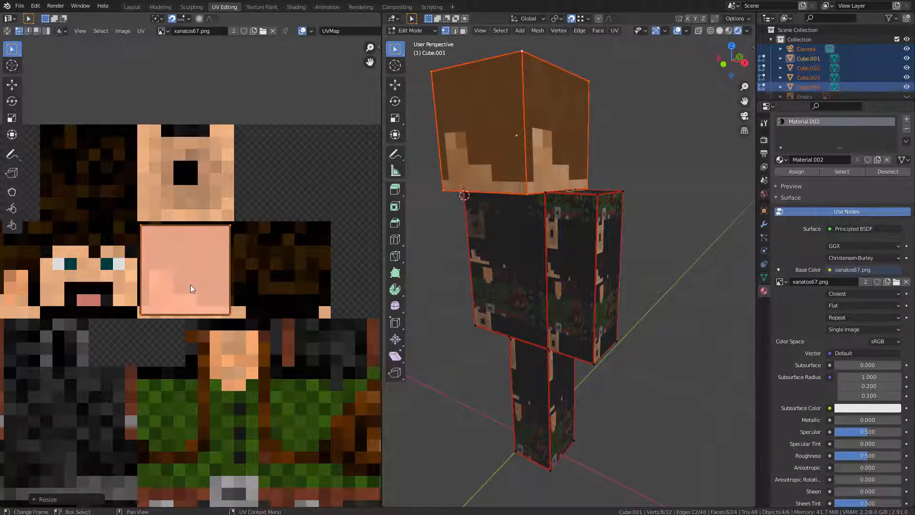
- Move the head's UVs onto the face, enlarge them by about 1.06 to fill it, and deselect the head
middle_click_drag(188, 276, 322, 288)
key("g")
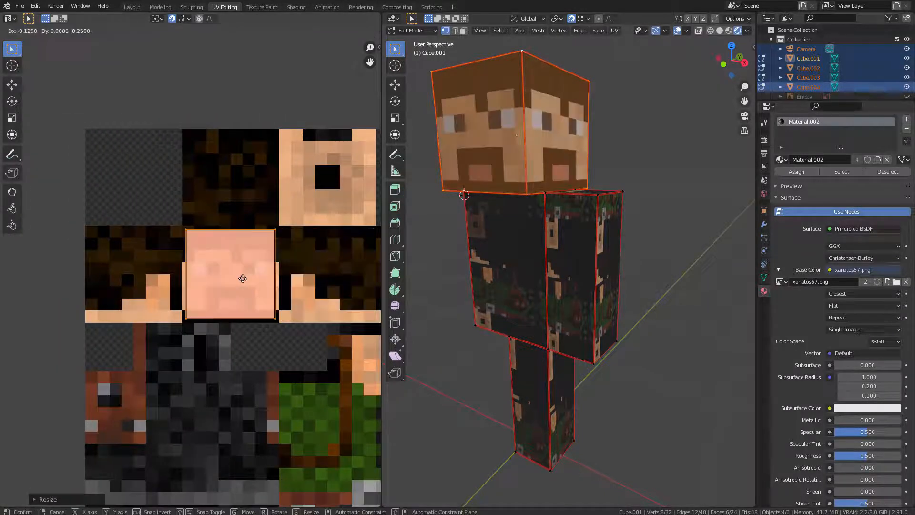
left_click(242, 279)
scroll(235, 291, "up", 3)
key("s")
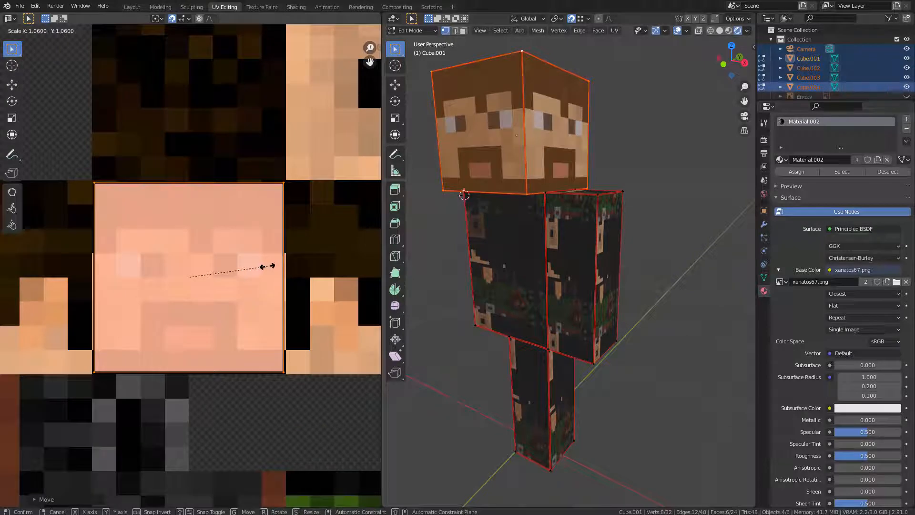
left_click(270, 265)
left_click(285, 347)
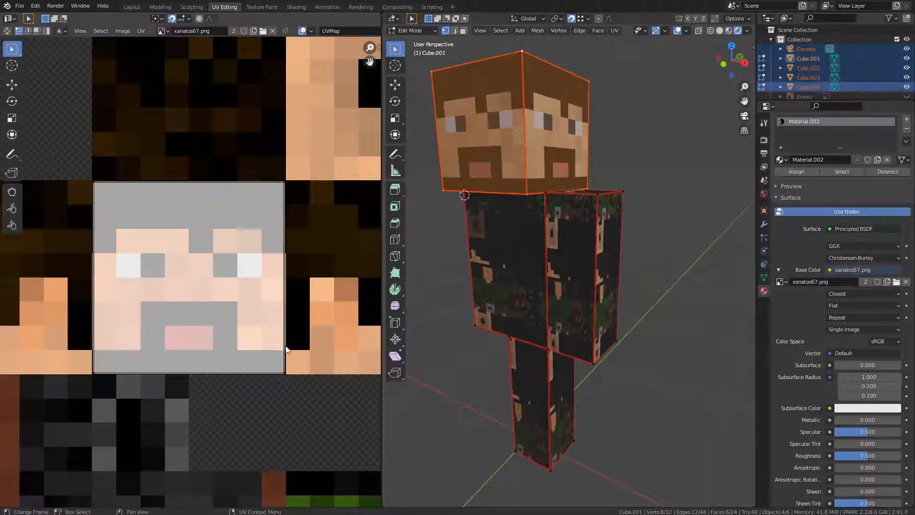
scroll(280, 360, "down", 4)
key("alt+a")
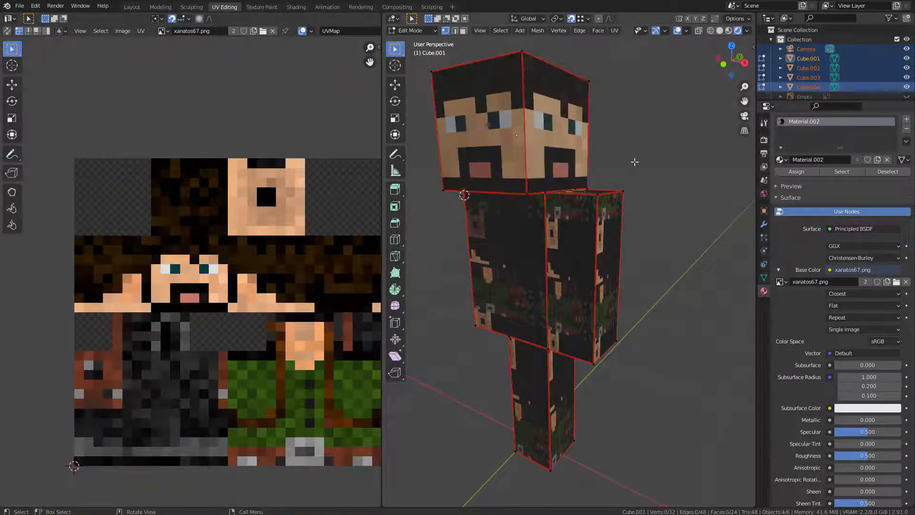
- Select the whole arm block, scale all its UVs down and move them over the arm texture of the skin image
middle_click_drag(520, 192, 643, 211)
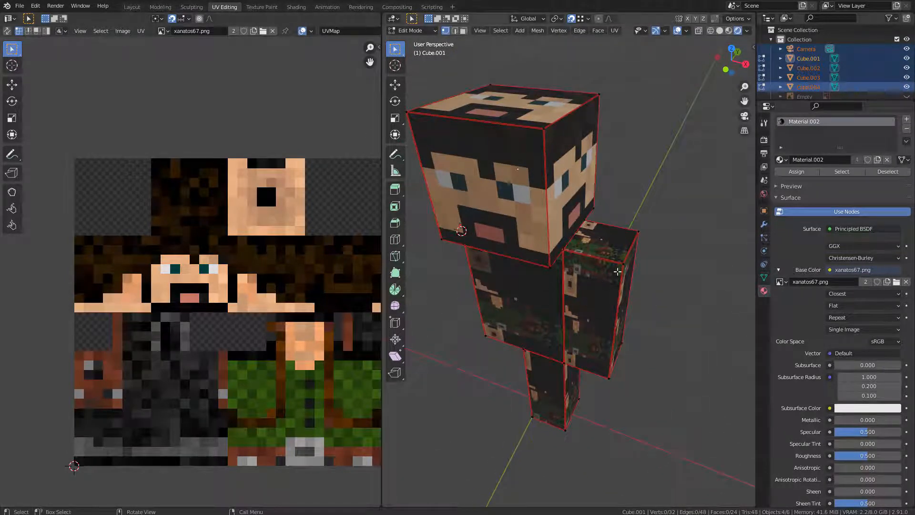
left_click(618, 271)
key("ctrl+l")
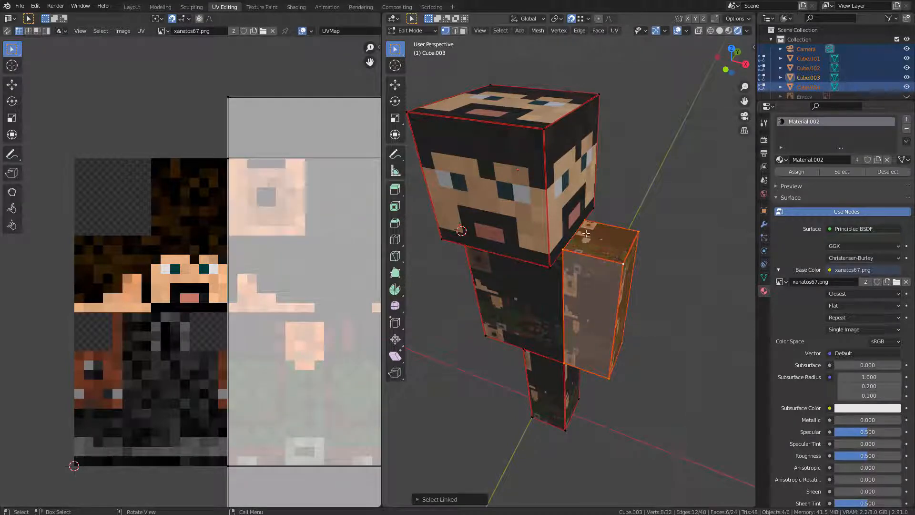
scroll(252, 278, "down", 5)
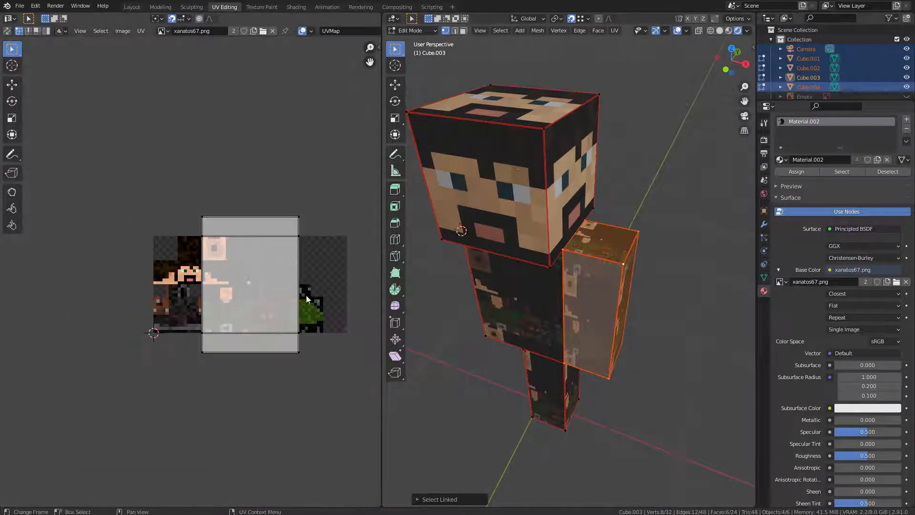
key("a")
key("s")
left_click(220, 278)
key("g")
left_click(268, 313)
- Scale the arm's UVs to match the texture pixels and move the end-face square onto the second patch above the arm texture
scroll(267, 311, "up", 7)
key("s")
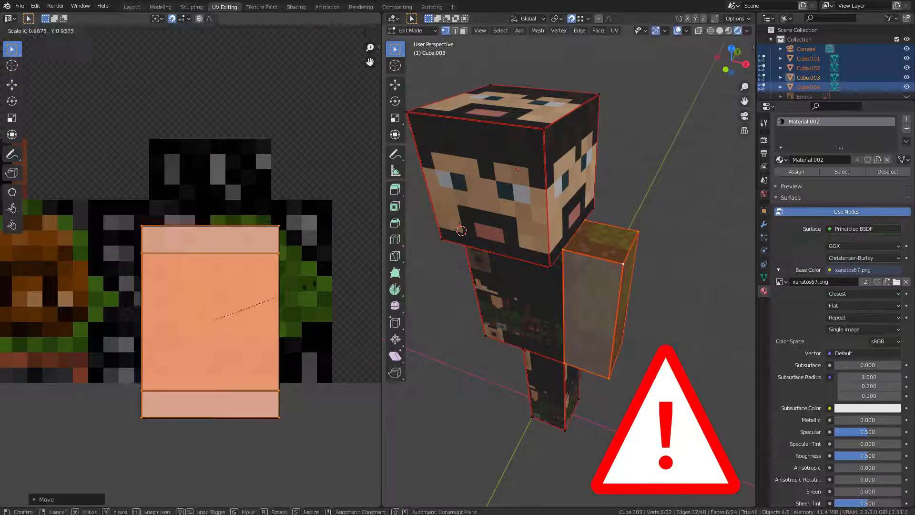
left_click(240, 279)
left_click_drag(165, 284, 260, 354)
key("g")
left_click(245, 177)
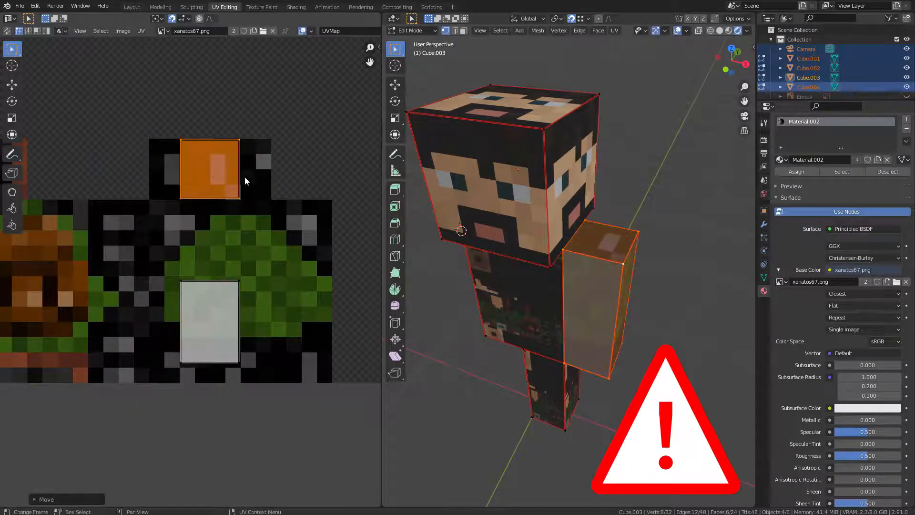
key("g")
left_click(278, 189)
- Stretch the arm's side UVs vertically by moving their lower and upper edges to the limits of the arm texture
left_click_drag(295, 267, 162, 379)
left_click_drag(267, 339, 165, 377)
key("g")
key("y")
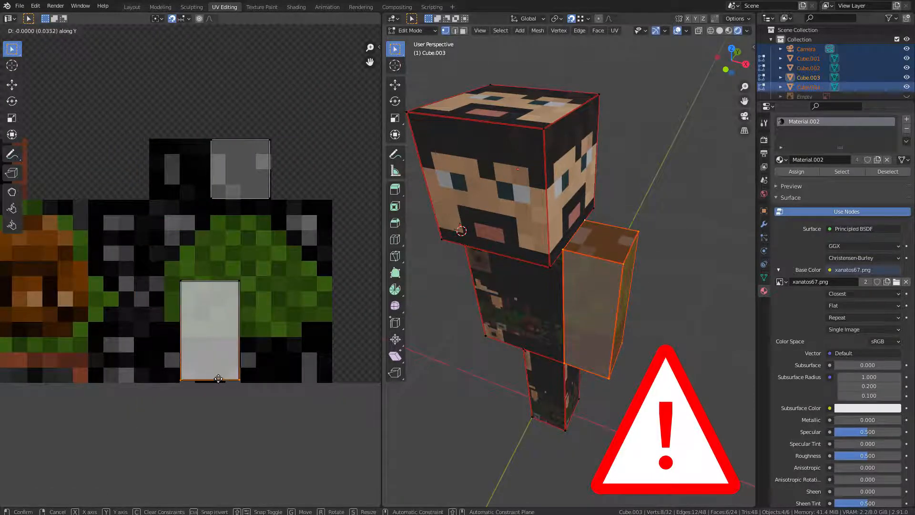
left_click(222, 389)
left_click_drag(165, 265, 276, 305)
key("g")
key("y")
left_click(276, 300)
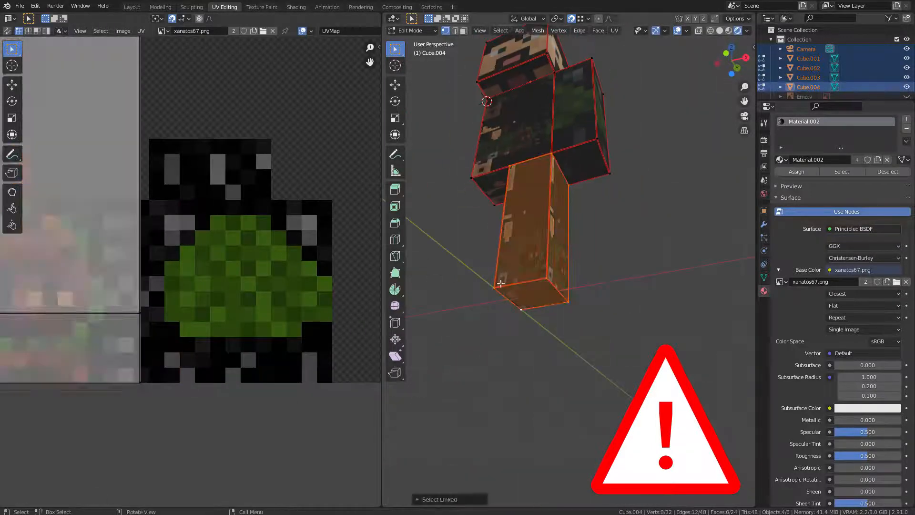
- Move the leg block's scaled-down UVs onto the leg texture of the skin image
scroll(278, 284, "down", 3)
key("g")
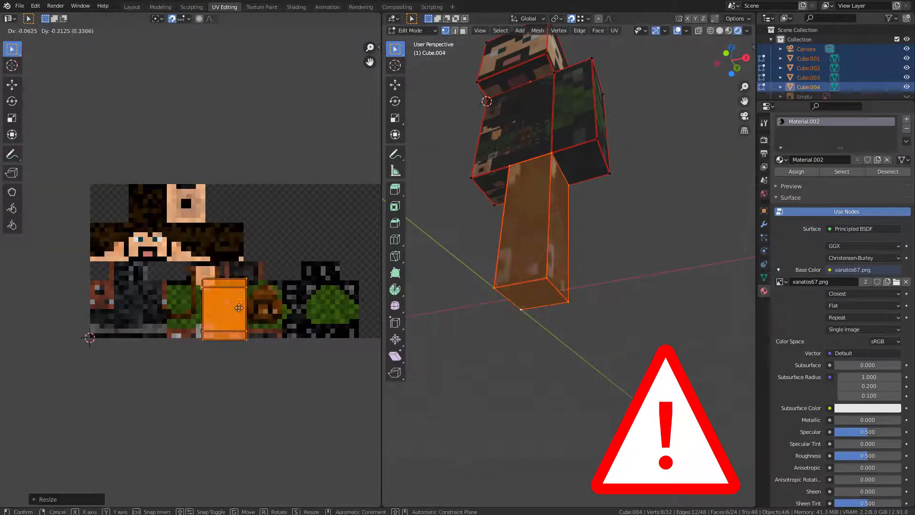
scroll(86, 220, "up", 6)
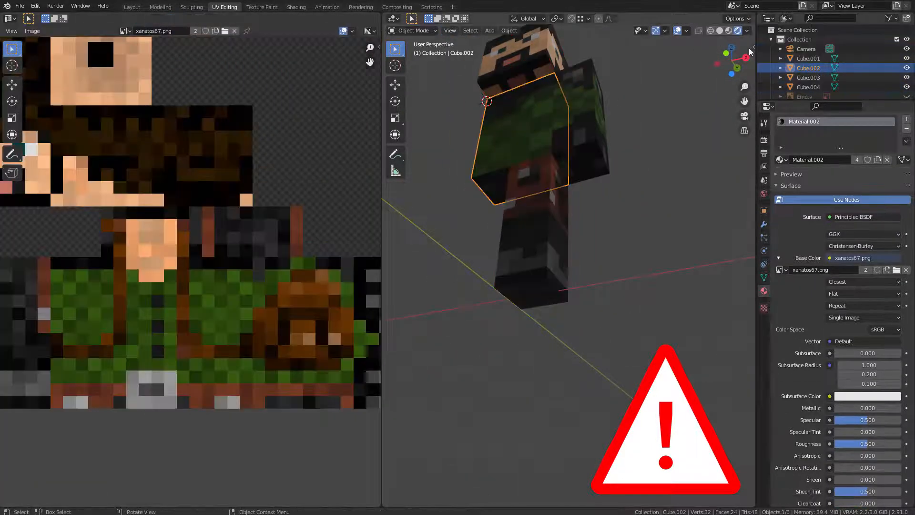
- Show the torso block's transform values and apply all its transforms
key("n")
scroll(567, 181, "down", 4)
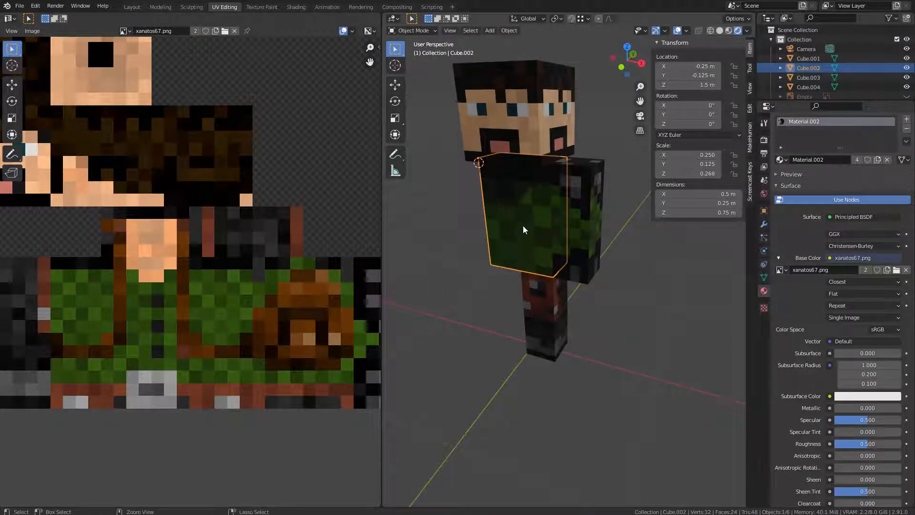
key("ctrl+a")
key("ctrl+a")
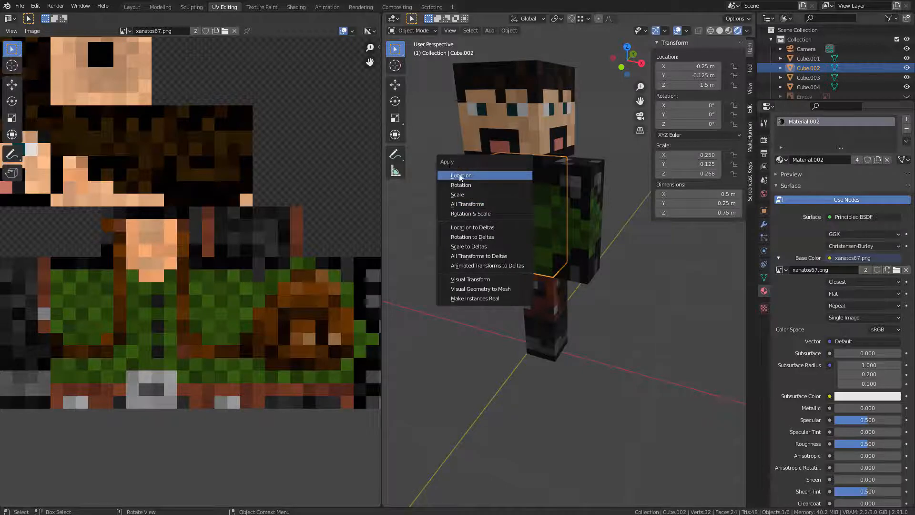
left_click(471, 205)
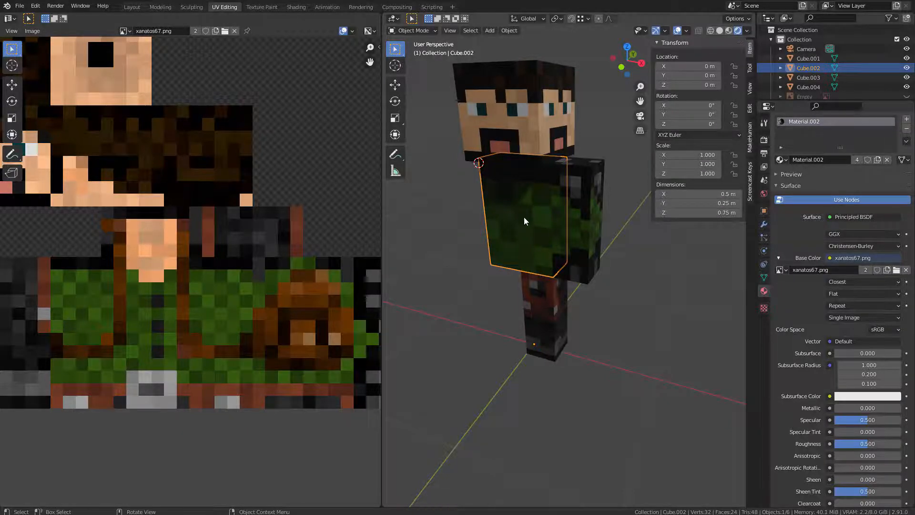
- Unwrap all faces of the torso block with Cube Projection
key("Tab")
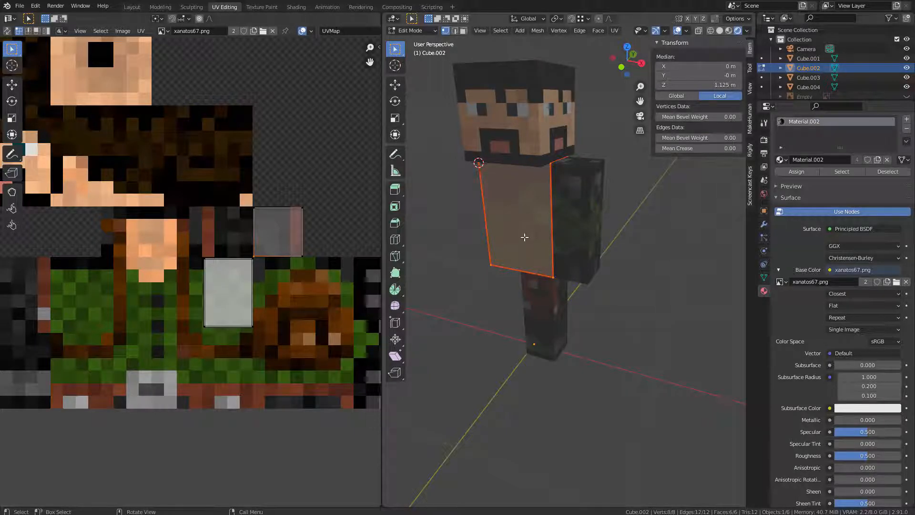
key("u")
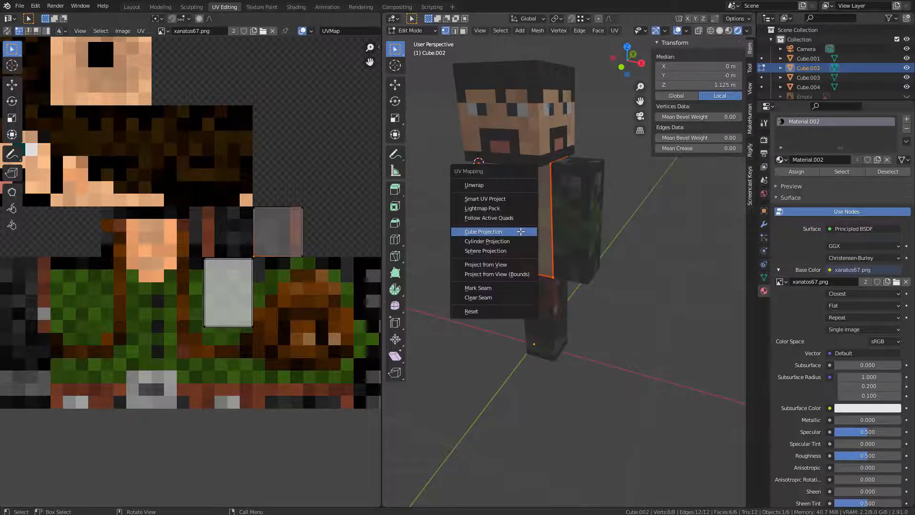
left_click(500, 232)
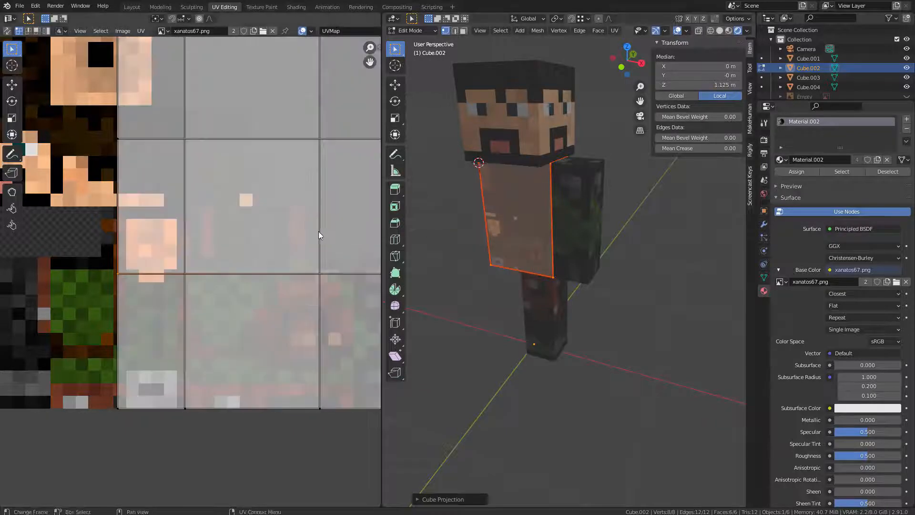
scroll(238, 235, "down", 4)
scroll(239, 234, "up", 2)
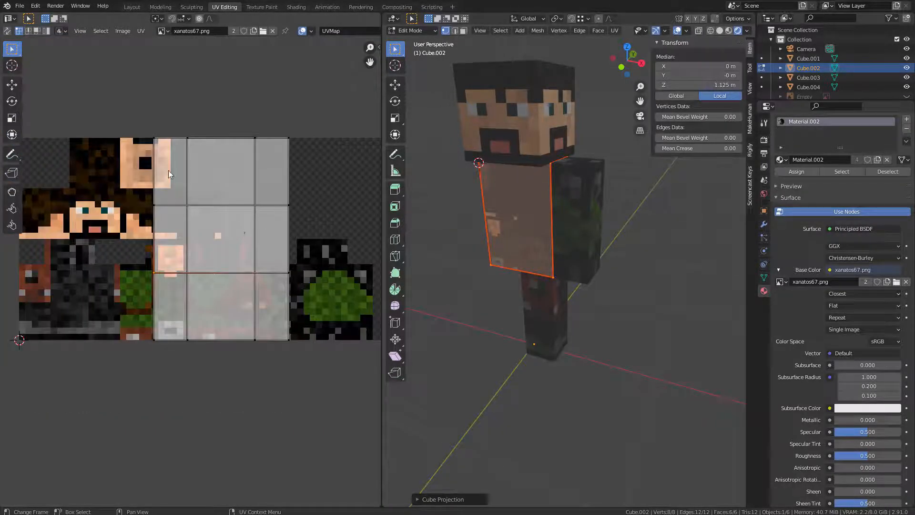
- Scale all the torso's projected UVs down and move them over the empty area beside the torso texture
key("b")
left_click_drag(80, 84, 328, 382)
key("s")
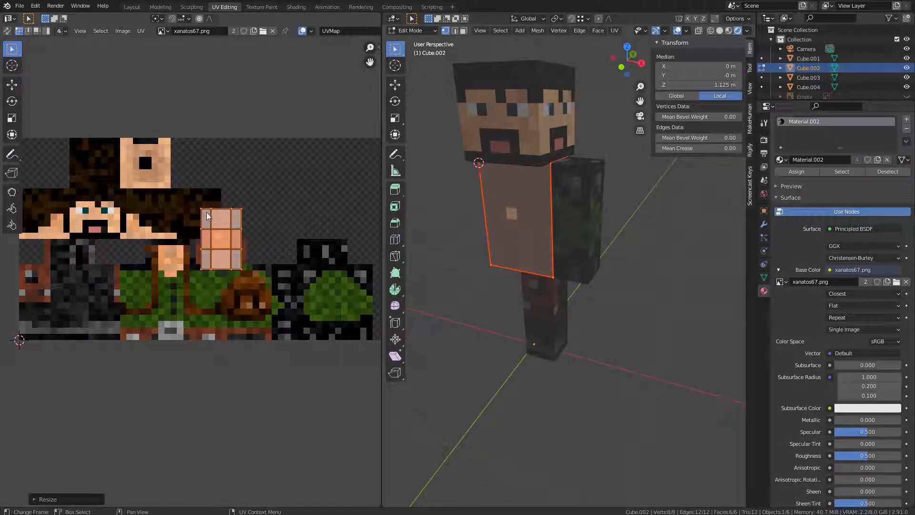
scroll(234, 273, "up", 5)
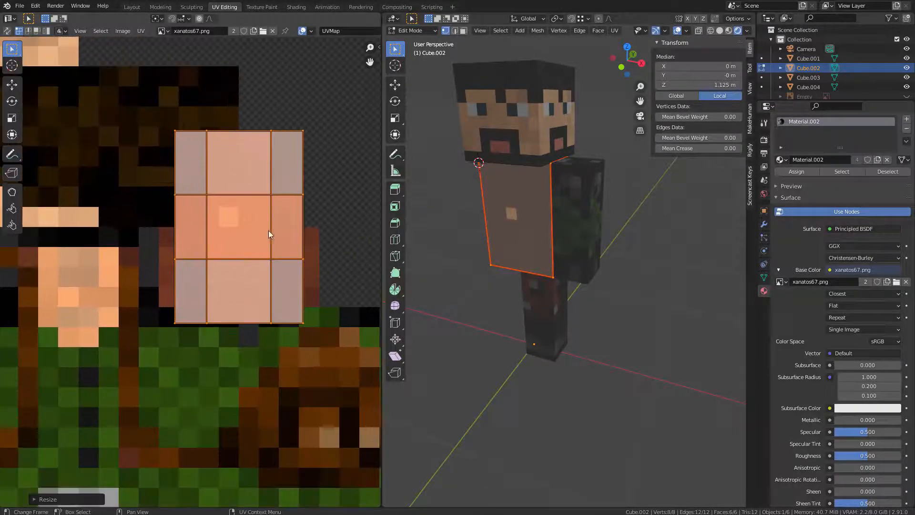
key("g")
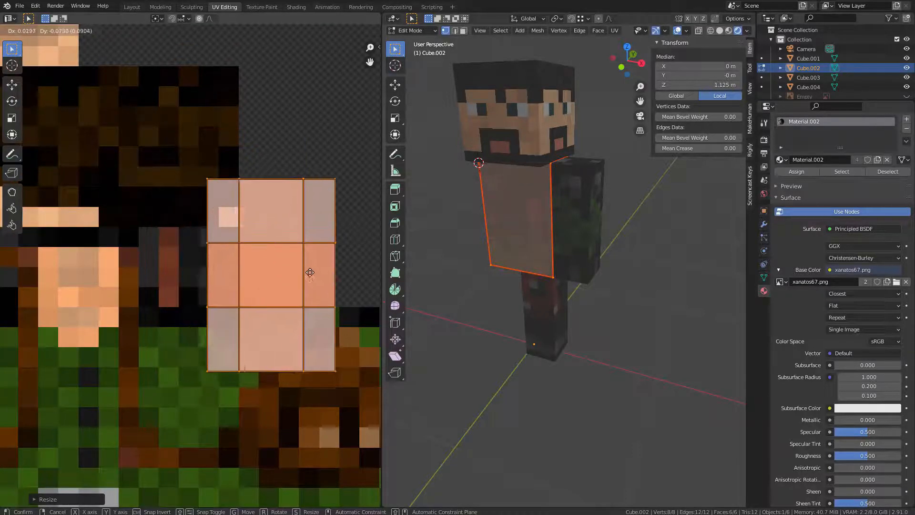
left_click(310, 270)
scroll(244, 286, "down", 4)
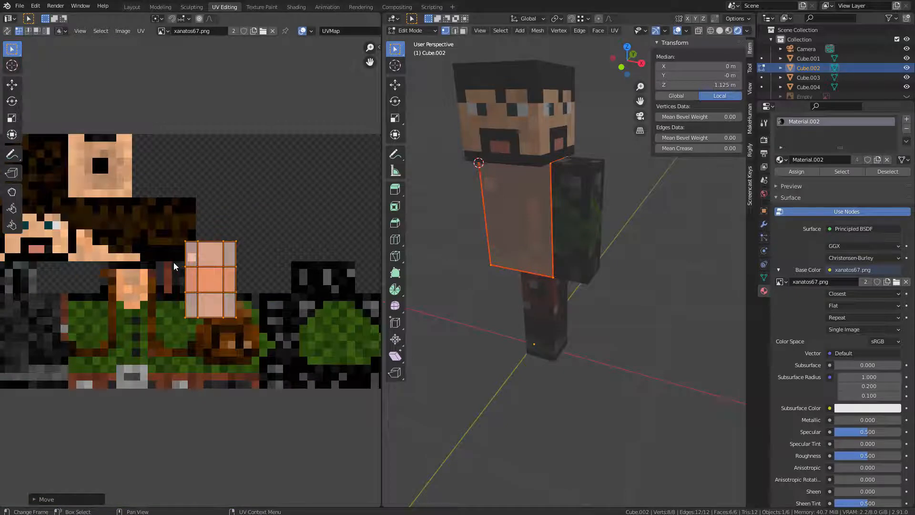
- Move the torso's end-face UVs onto the neck patch and its front and back UVs onto the torso front texture
left_click_drag(174, 266, 256, 302)
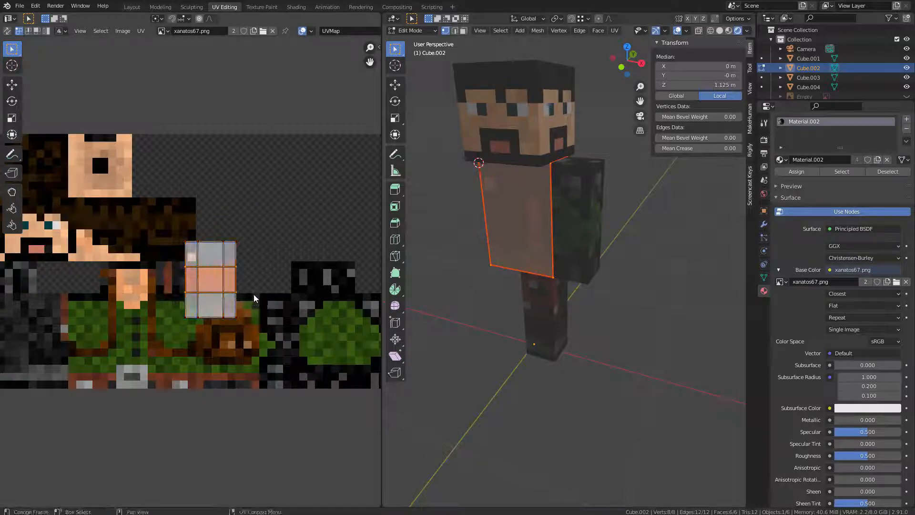
key("g")
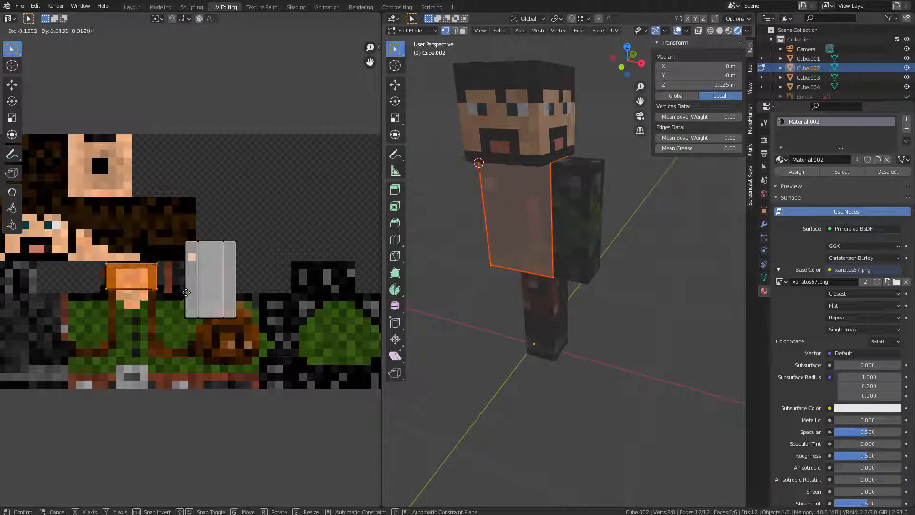
left_click(195, 289)
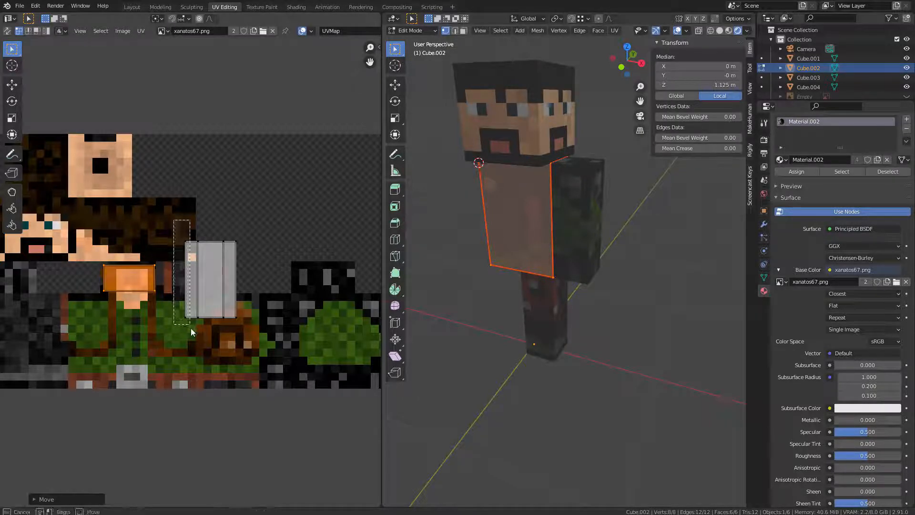
left_click(222, 245)
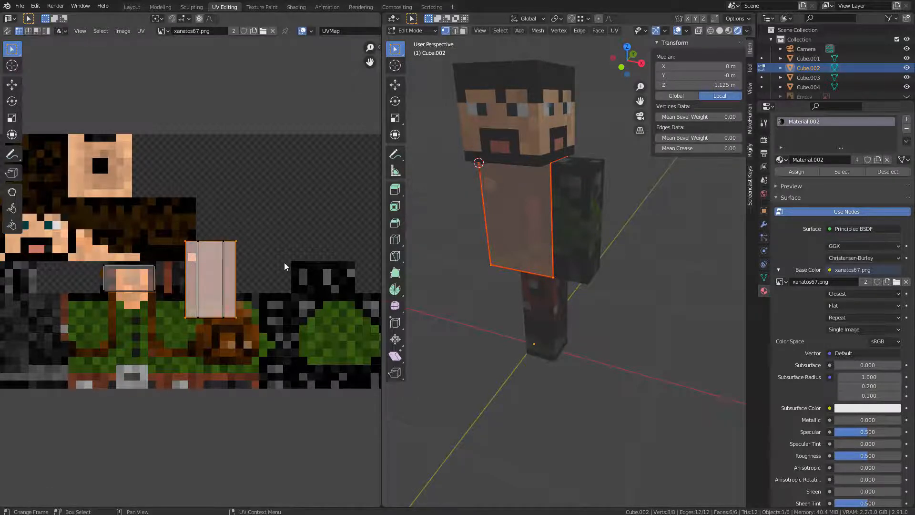
key("g")
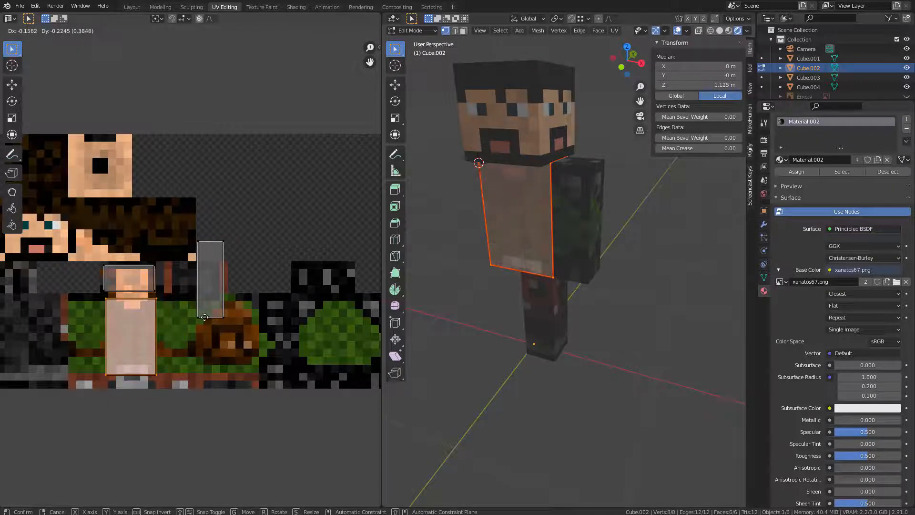
left_click(205, 319)
- Move the torso's narrow side UVs onto the green side strip and lower the front and back UVs to match them
left_click_drag(179, 217, 260, 337)
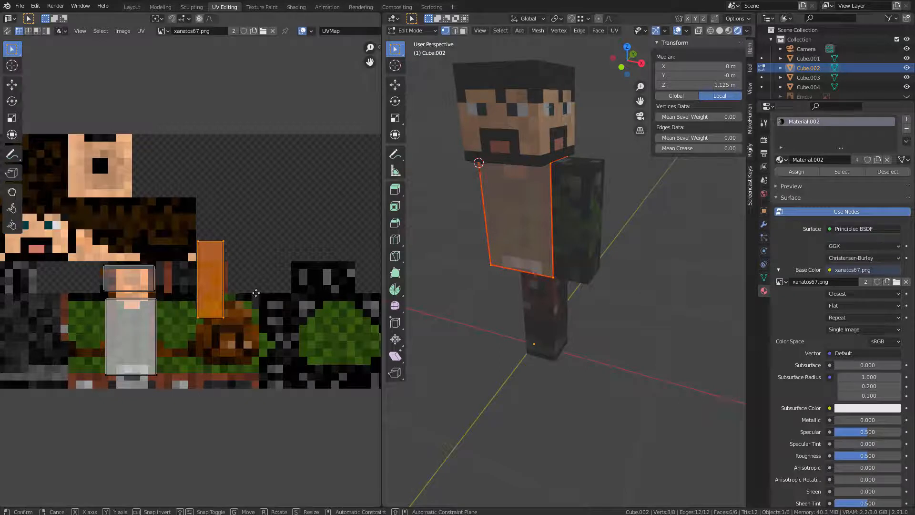
key("g")
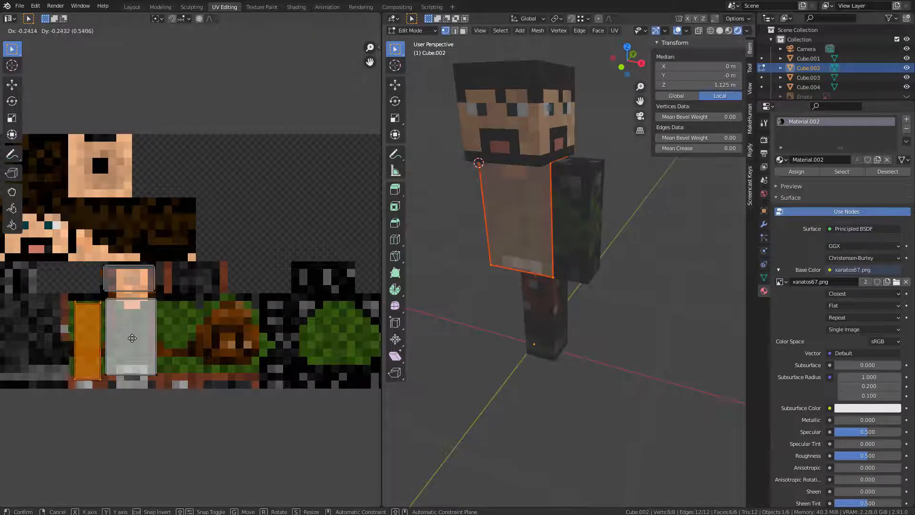
left_click(132, 338)
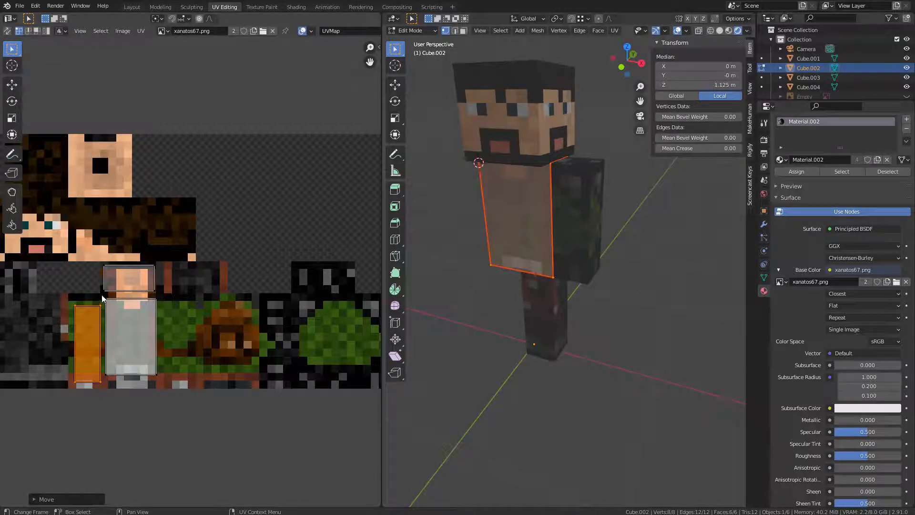
left_click(154, 359)
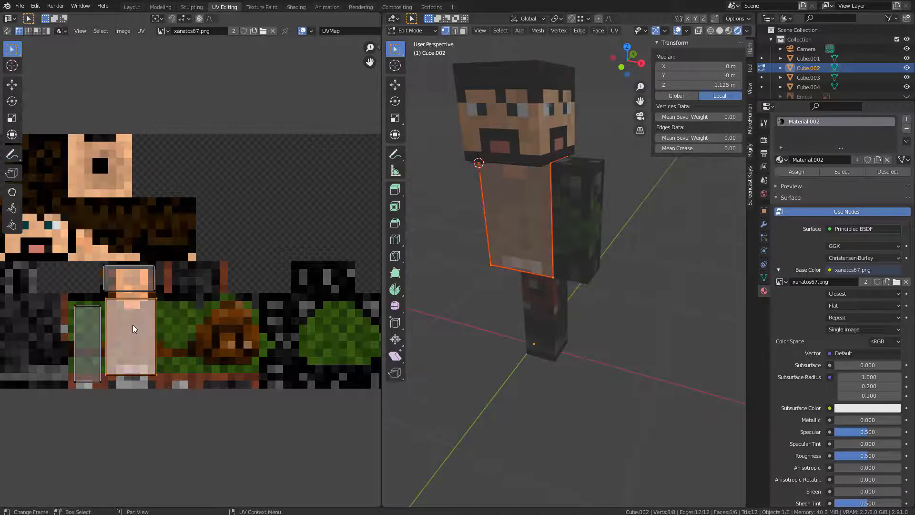
key("g")
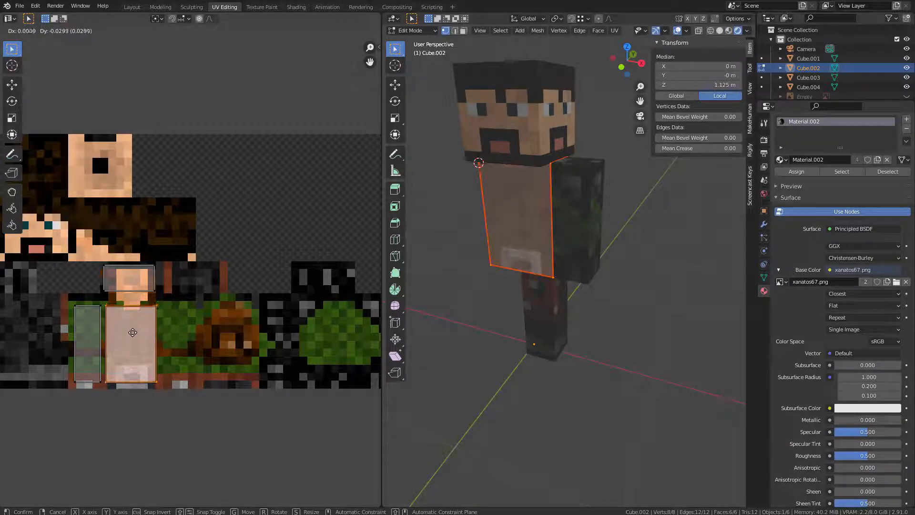
left_click(132, 332)
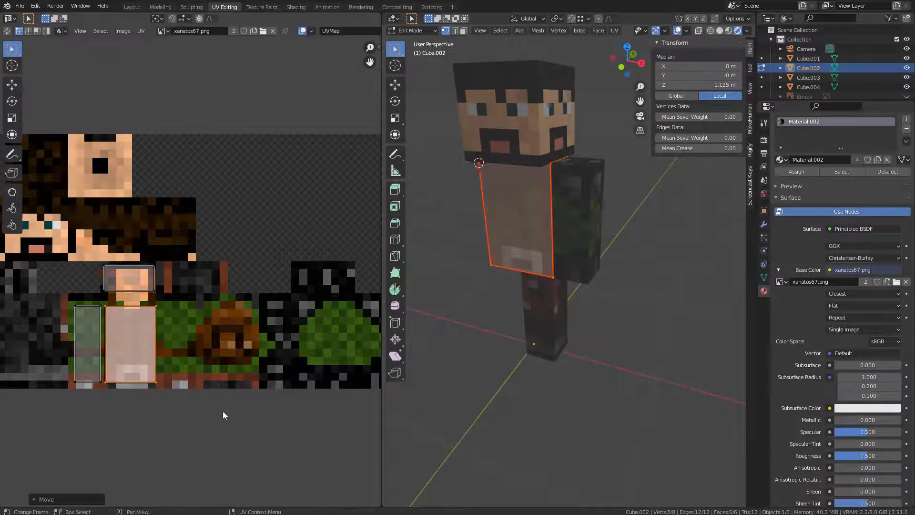
- Enlarge all the torso UVs to match the texture pixels and fit the end-face rectangle onto the neck patch
left_click_drag(42, 234, 244, 435)
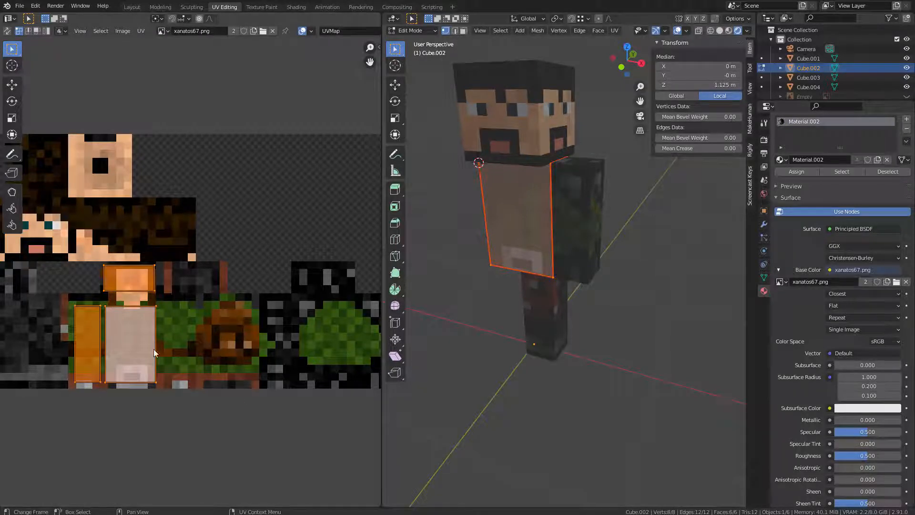
middle_click_drag(180, 295, 201, 294)
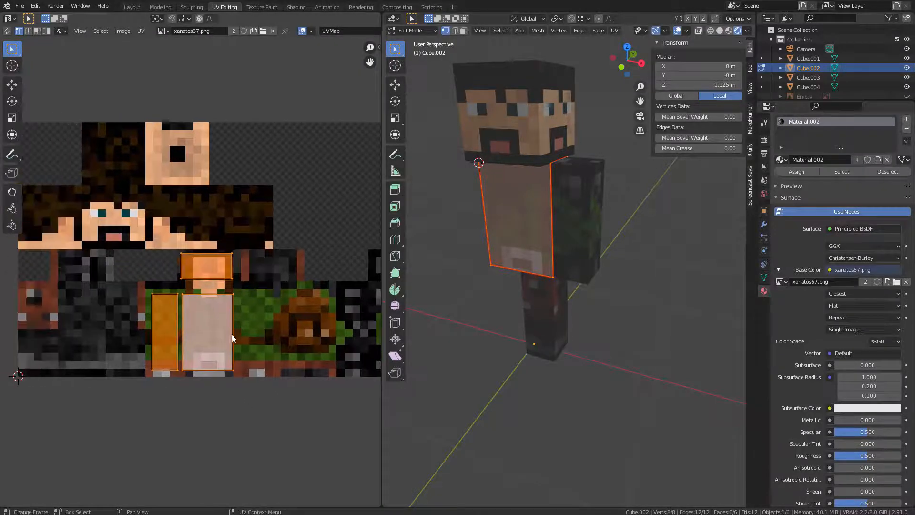
scroll(231, 337, "up", 4)
key("s")
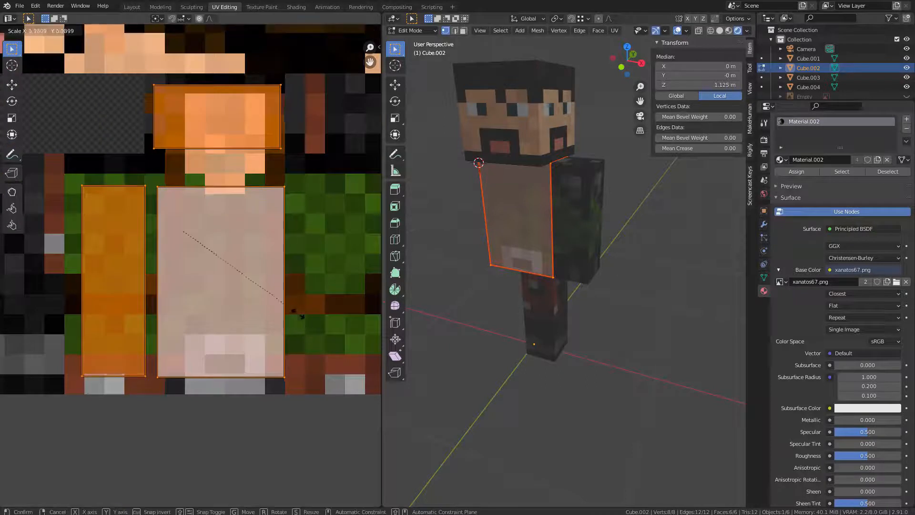
left_click(350, 321)
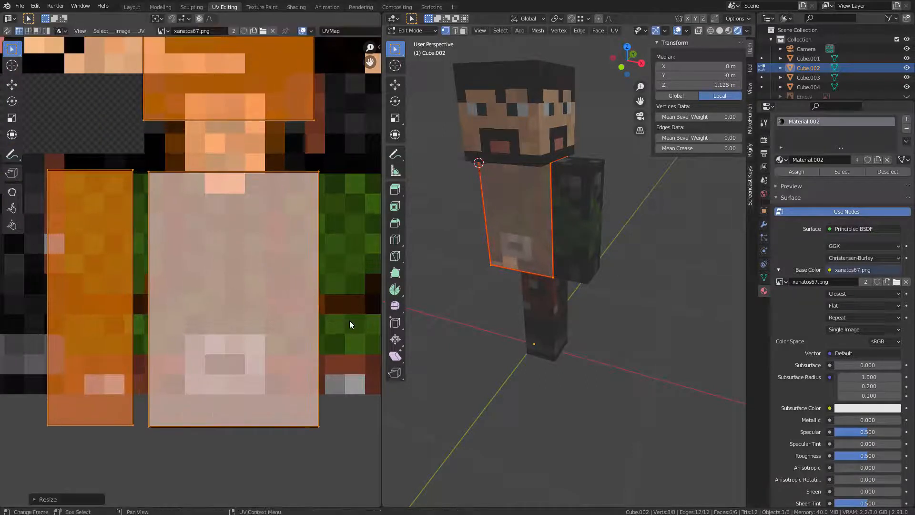
key("g")
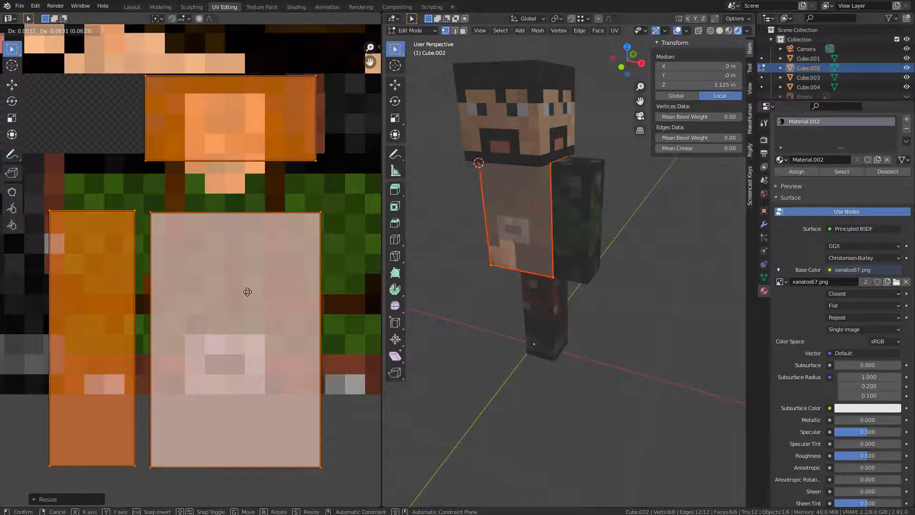
left_click(248, 292)
key("s")
scroll(300, 252, "up", 3)
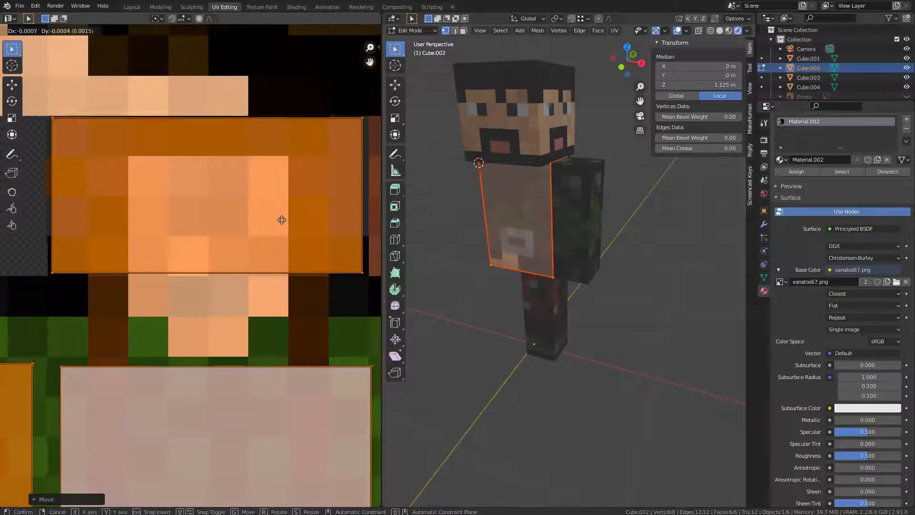
left_click(308, 237)
key("g")
left_click(308, 236)
- Align the enlarged front and back UVs of the torso with the torso front texture, directly below the neck patch
scroll(308, 237, "down", 2)
middle_click_drag(308, 237, 259, 64)
key("g")
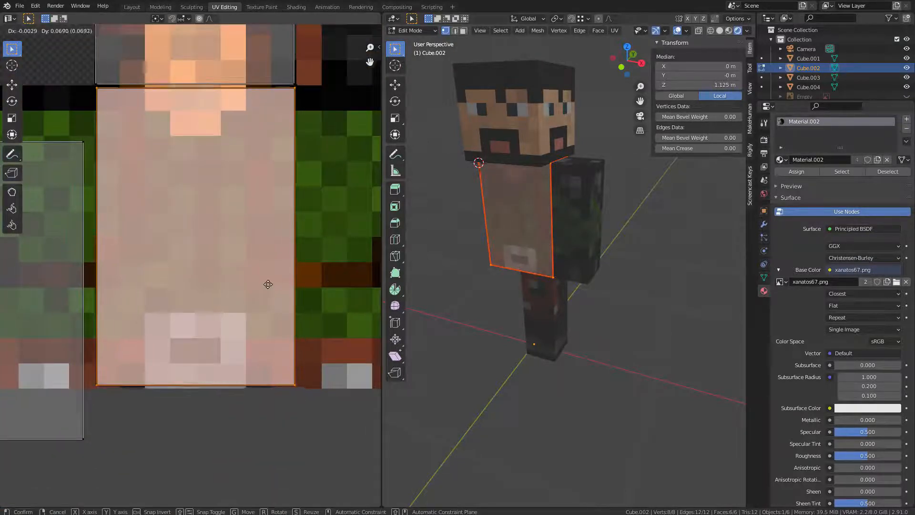
left_click(268, 284)
- Align the torso's enlarged side UVs with the strip beside the torso front texture and leave Edit Mode
middle_click_drag(87, 393, 216, 416)
key("g")
left_click(228, 363)
scroll(240, 290, "down", 4)
scroll(267, 199, "up", 4)
middle_click_drag(304, 194, 246, 237)
scroll(126, 232, "down", 3)
middle_click_drag(105, 243, 376, 228)
key("Tab")
key("Tab")
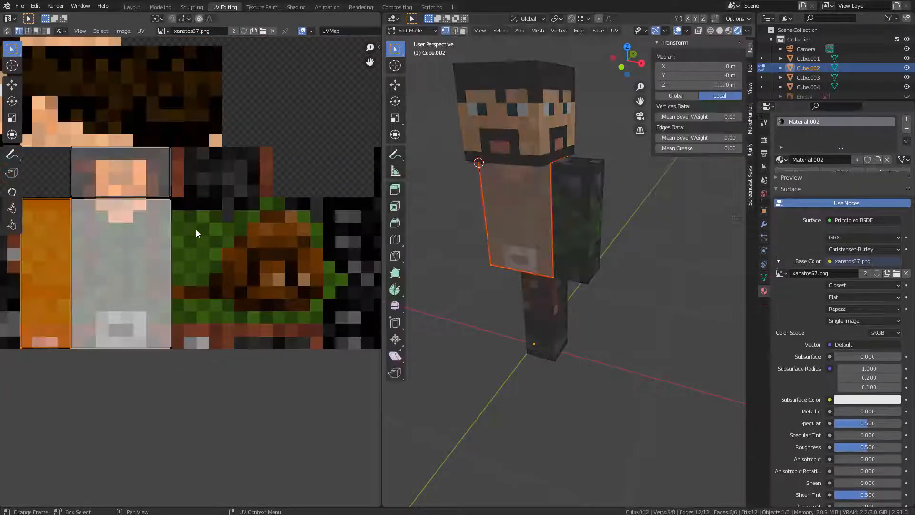
key("Tab")
- Open the head block in Edit Mode and select its whole mesh to show its UVs on the face texture
left_click(533, 116)
middle_click_drag(511, 119, 590, 265)
key("Tab")
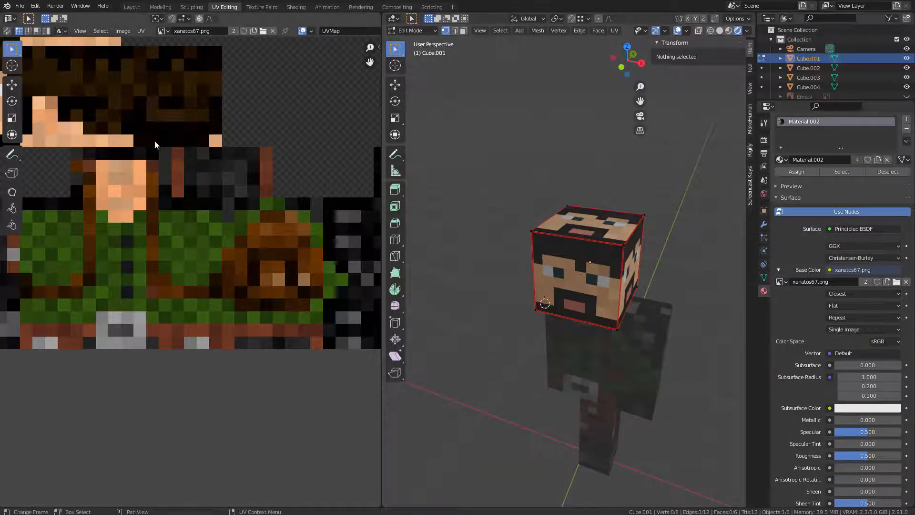
scroll(172, 150, "down", 3)
middle_click_drag(243, 192, 224, 261)
key("a")
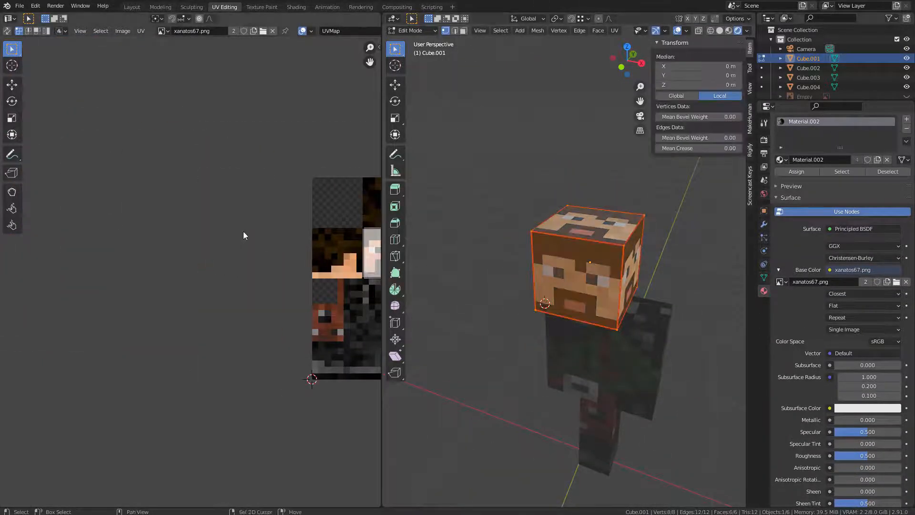
middle_click_drag(243, 230, 71, 181)
scroll(203, 209, "up", 3)
middle_click_drag(204, 208, 182, 228)
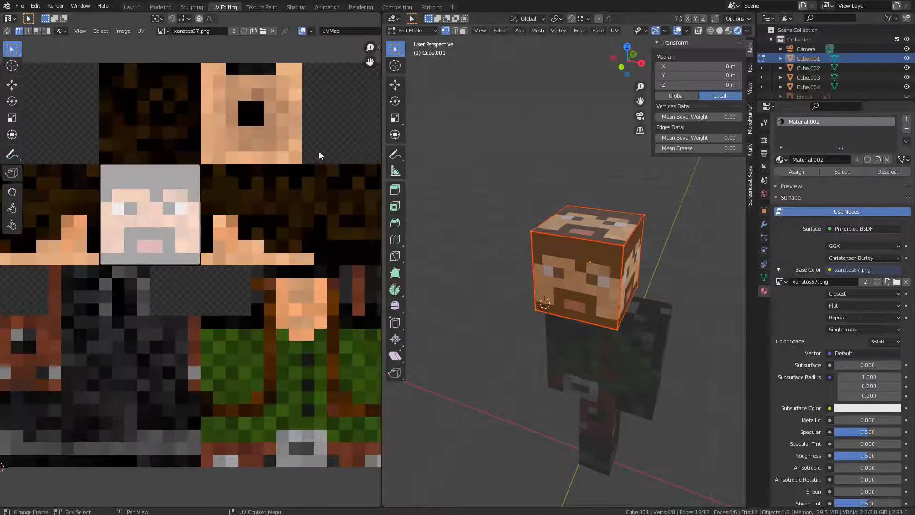
middle_click_drag(593, 236, 567, 222)
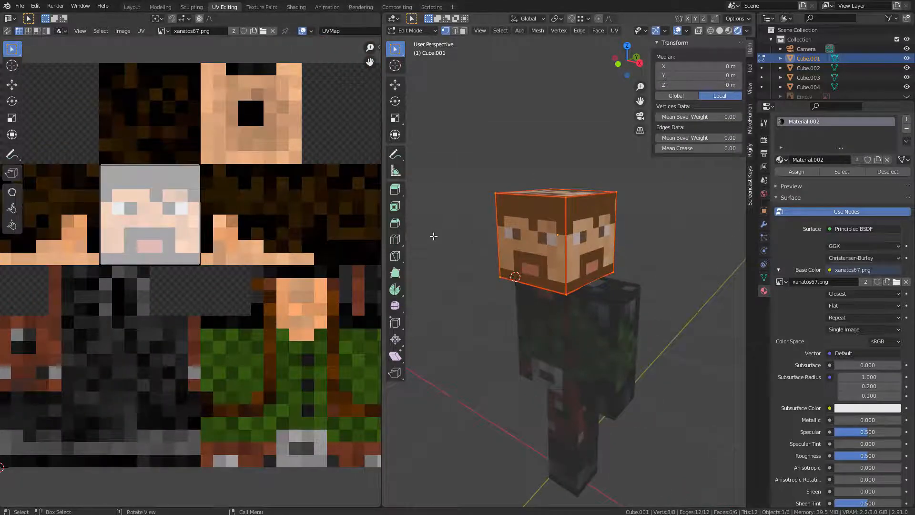
middle_click_drag(510, 239, 565, 227)
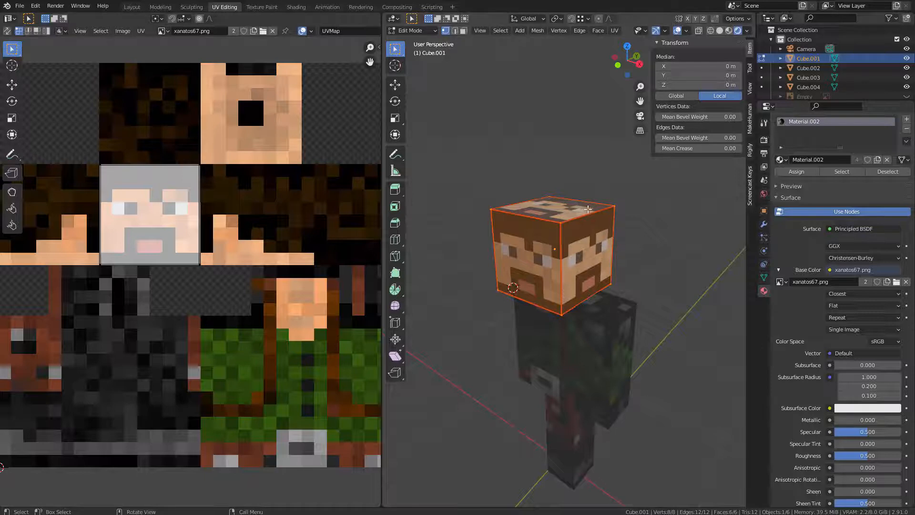
- Select one side face of the head and move its UV 0.125 along X onto the sideburn patch beside the face texture
key("3")
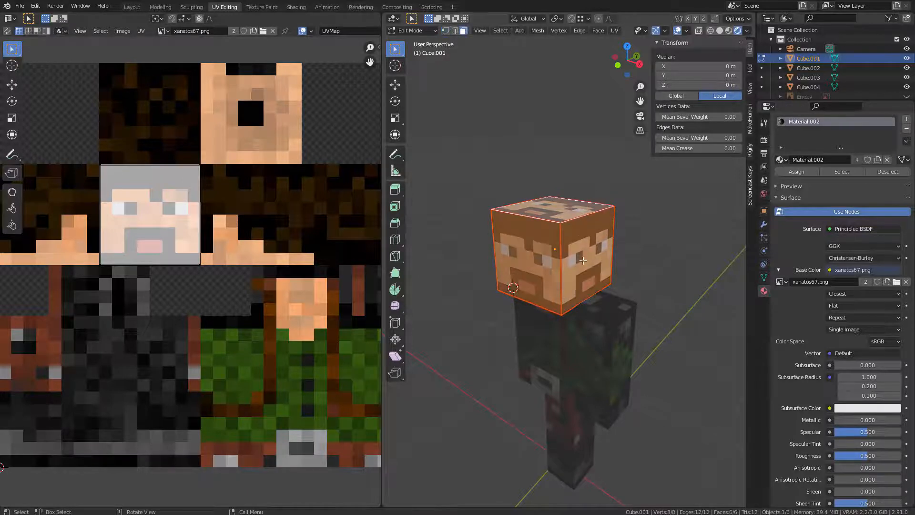
left_click(583, 260)
scroll(579, 264, "up", 5)
scroll(575, 236, "down", 5)
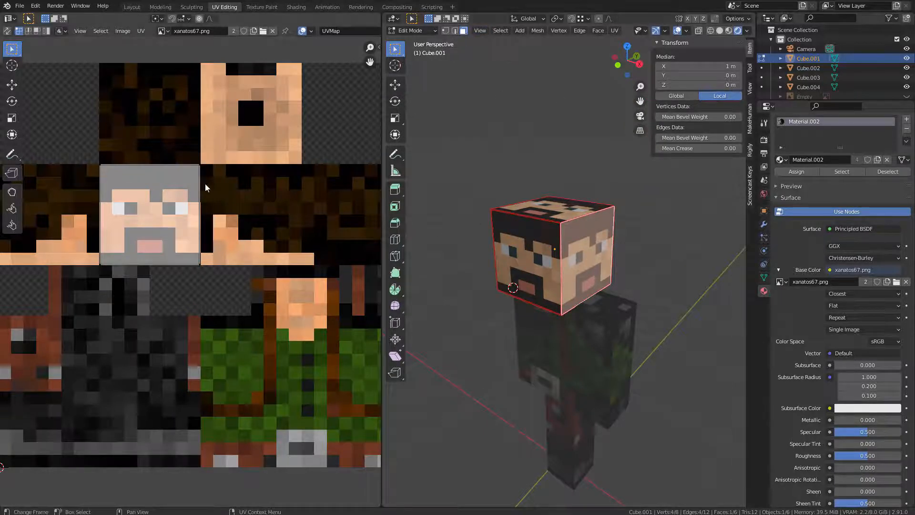
scroll(155, 259, "down", 4)
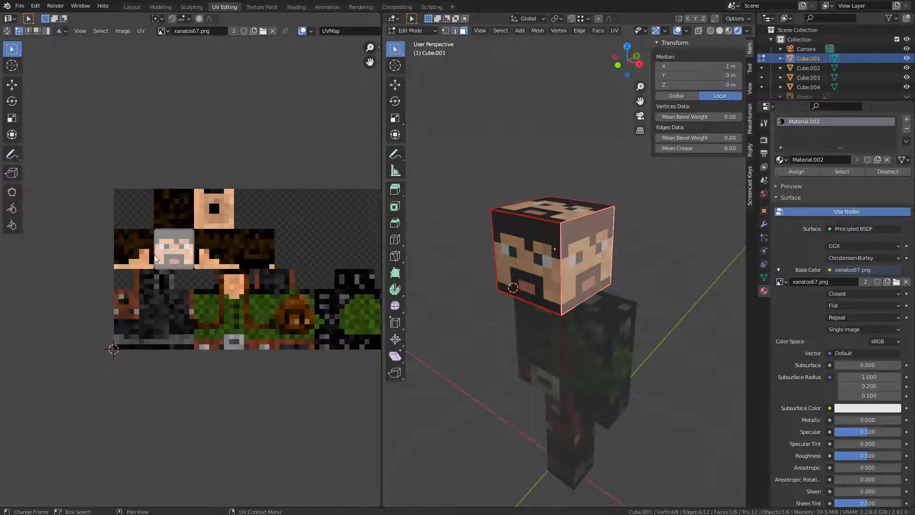
scroll(251, 236, "up", 4)
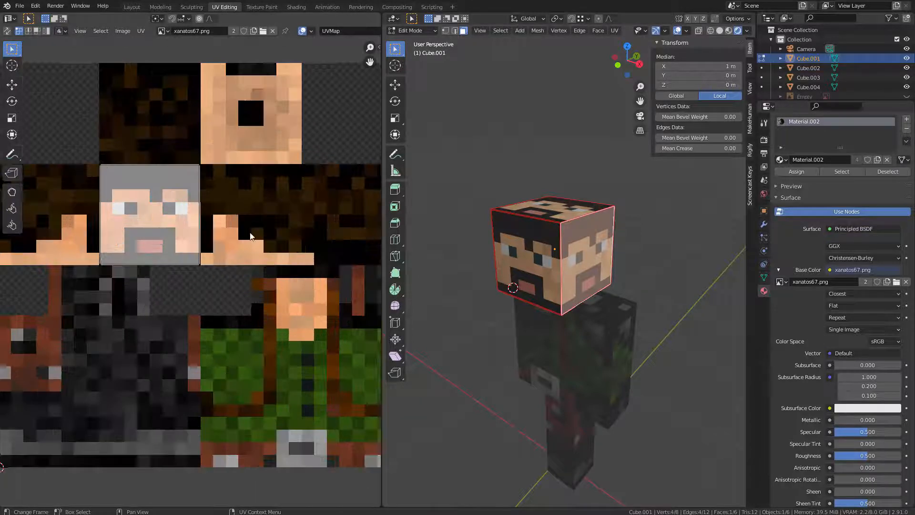
left_click(199, 203)
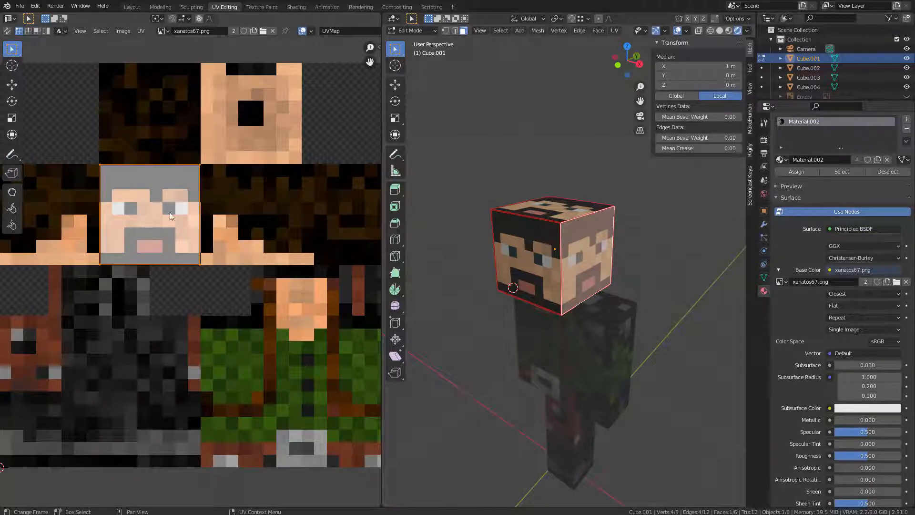
key("g")
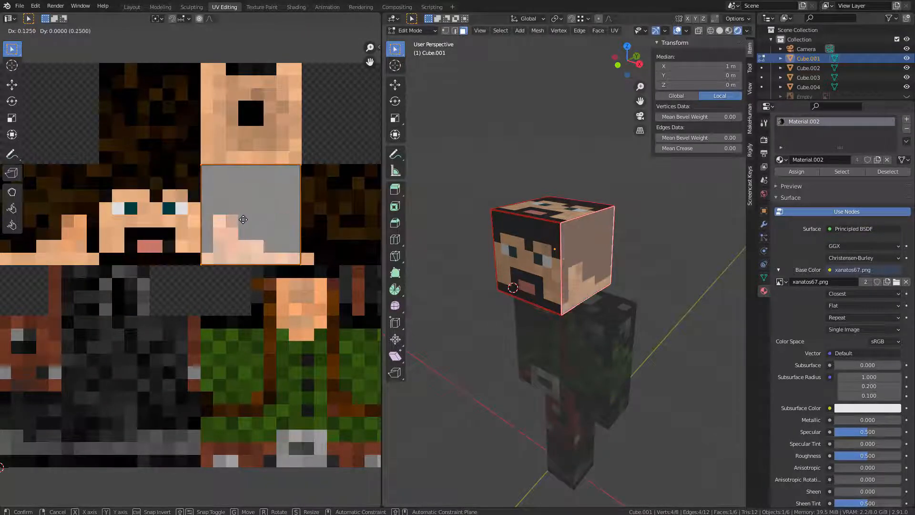
left_click(243, 220)
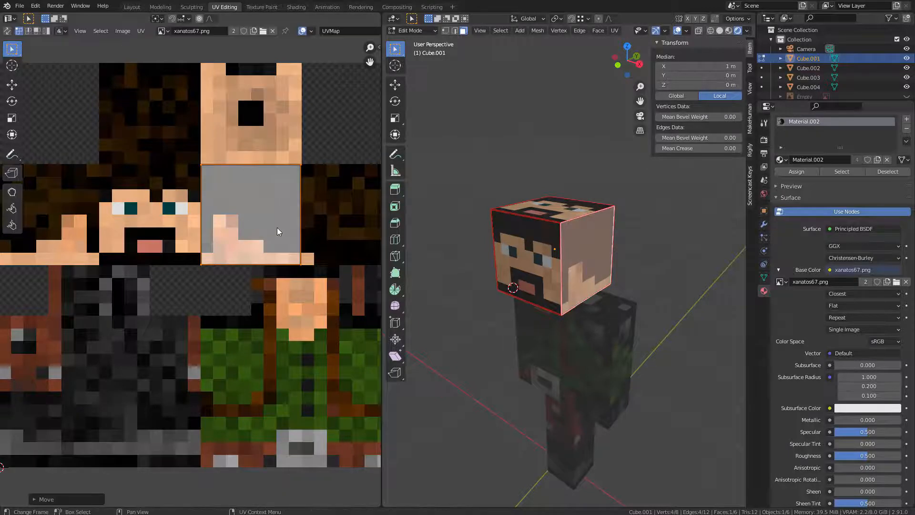
- Examine how the moved side UV lines up with the pixel edges of the sideburn patch
scroll(235, 196, "up", 3)
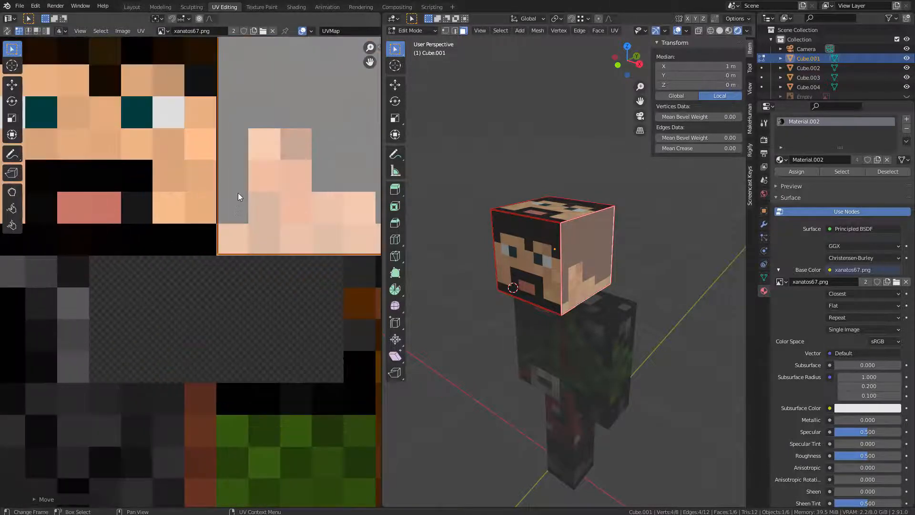
scroll(173, 222, "up", 2)
scroll(159, 201, "up", 1)
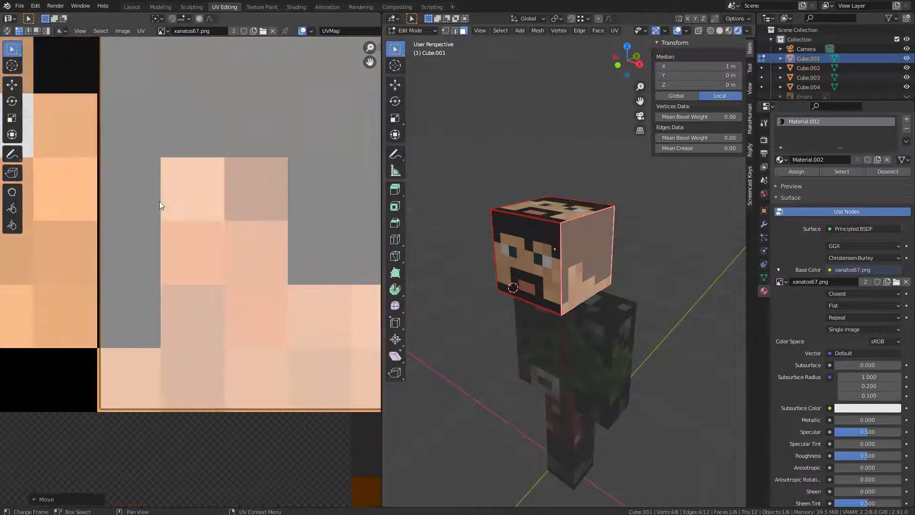
scroll(158, 202, "down", 4)
scroll(196, 281, "down", 4)
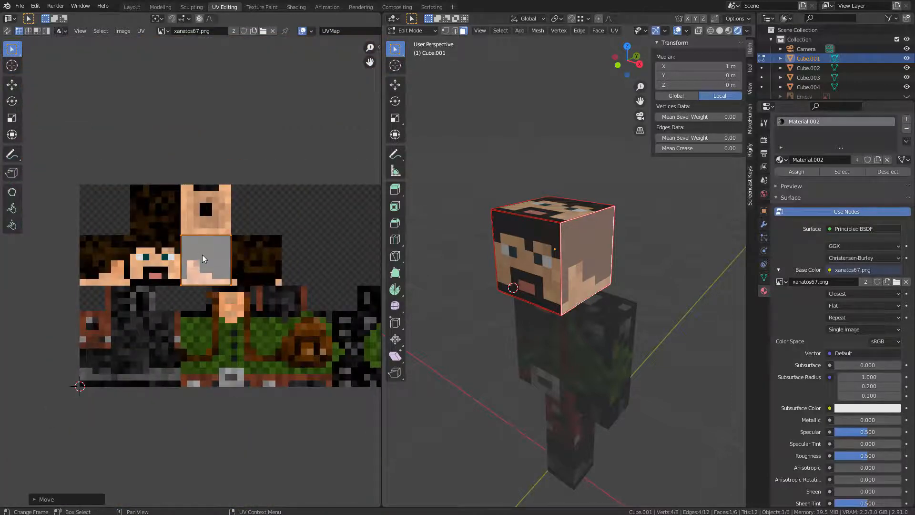
scroll(203, 258, "up", 3)
scroll(173, 208, "up", 1)
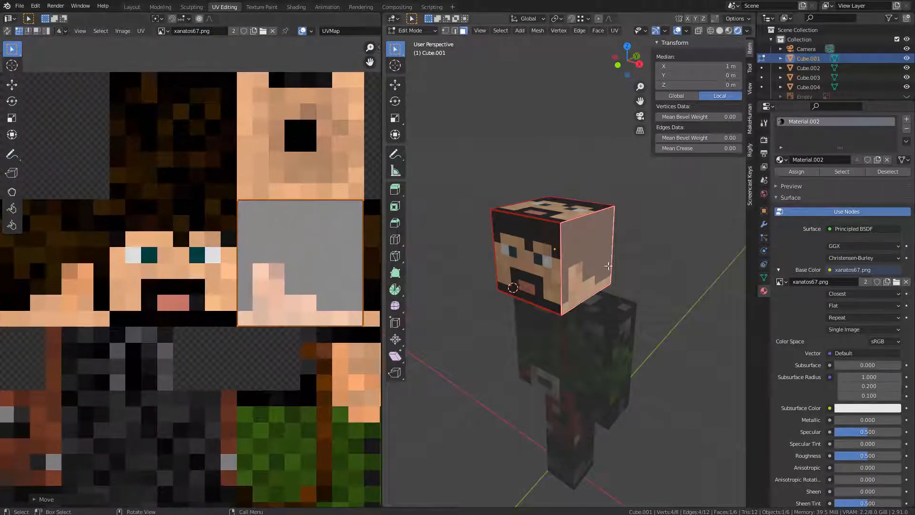
- Select the opposite side face of the head and move its UV onto the sideburn patch on the face texture's other side
middle_click_drag(608, 266, 735, 240)
left_click(659, 211)
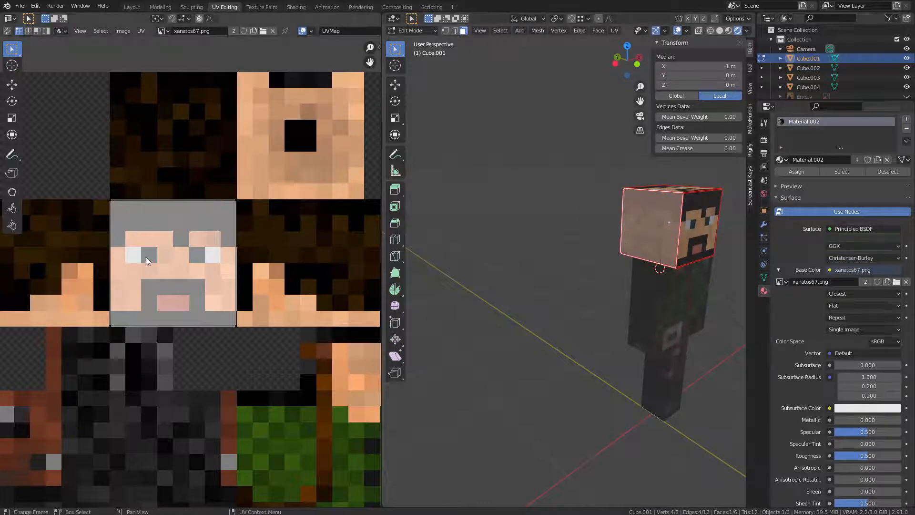
scroll(160, 252, "down", 4)
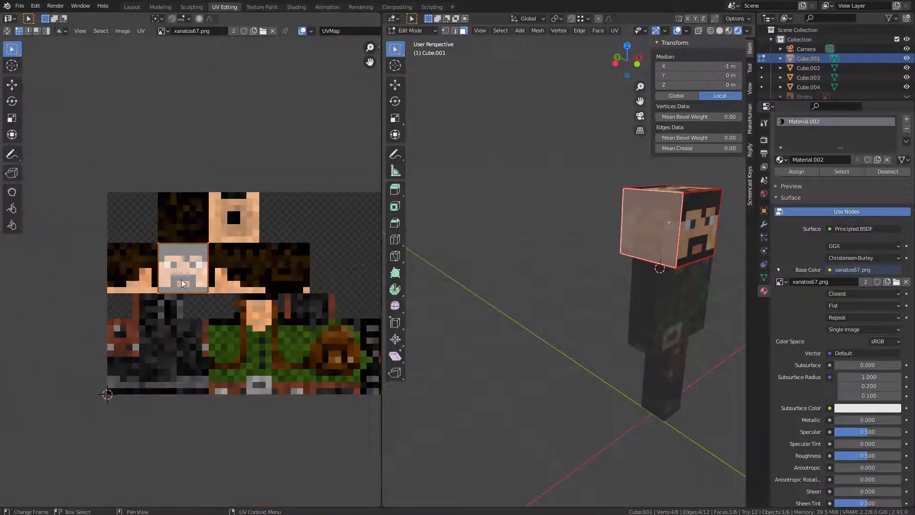
key("g")
left_click(132, 280)
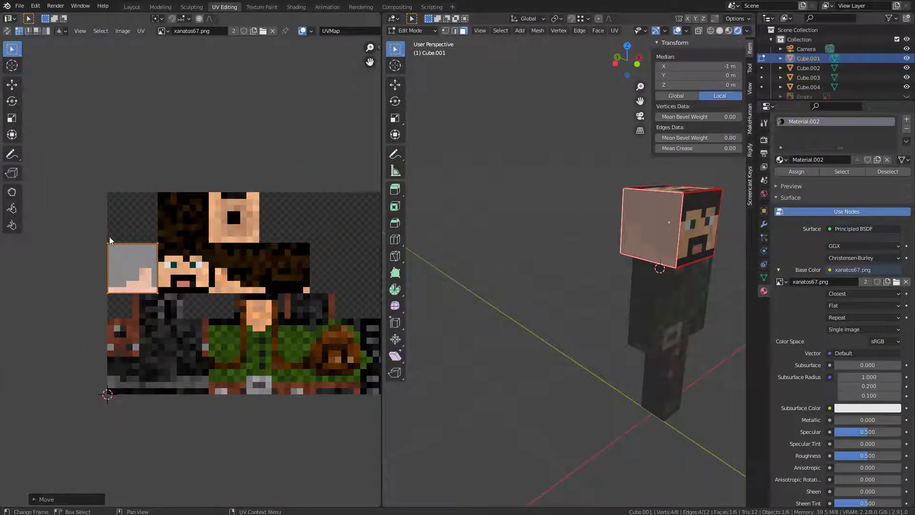
- Examine the head from the front and both sides, comparing the sideburn direction with the skin texture
left_click(560, 221)
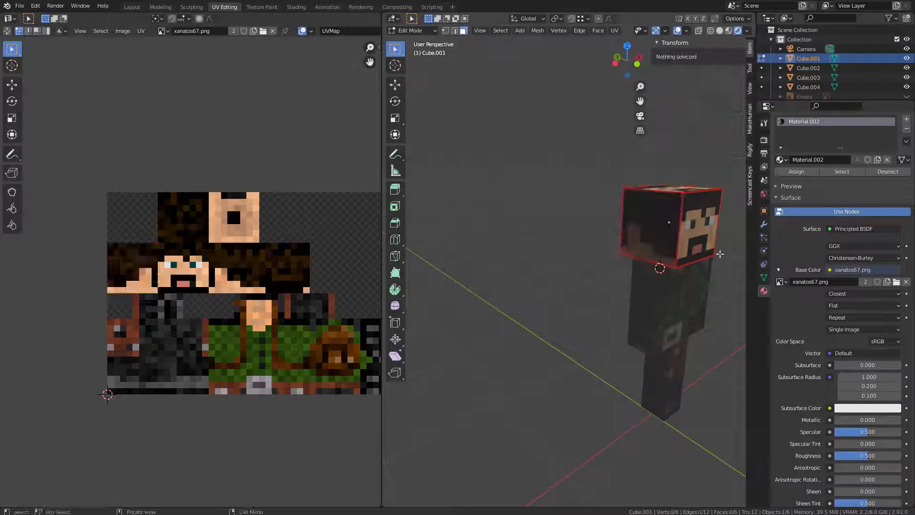
middle_click_drag(637, 214, 564, 206)
scroll(510, 244, "up", 5)
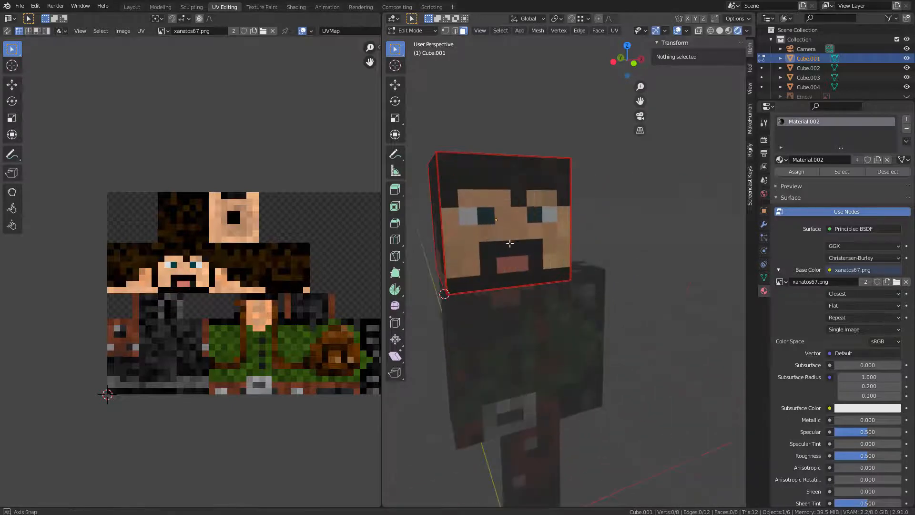
middle_click_drag(510, 243, 565, 226)
middle_click_drag(656, 207, 495, 304)
scroll(605, 244, "down", 5)
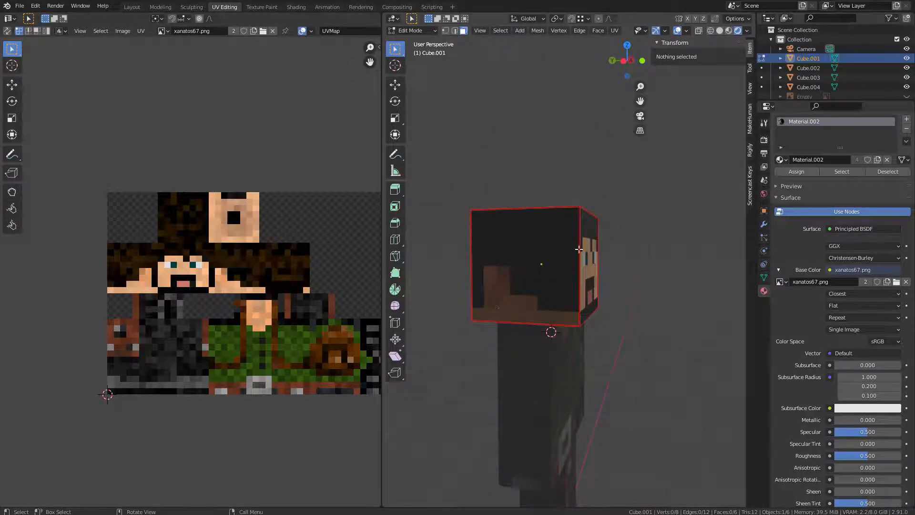
middle_click_drag(578, 248, 482, 288)
left_click(482, 288)
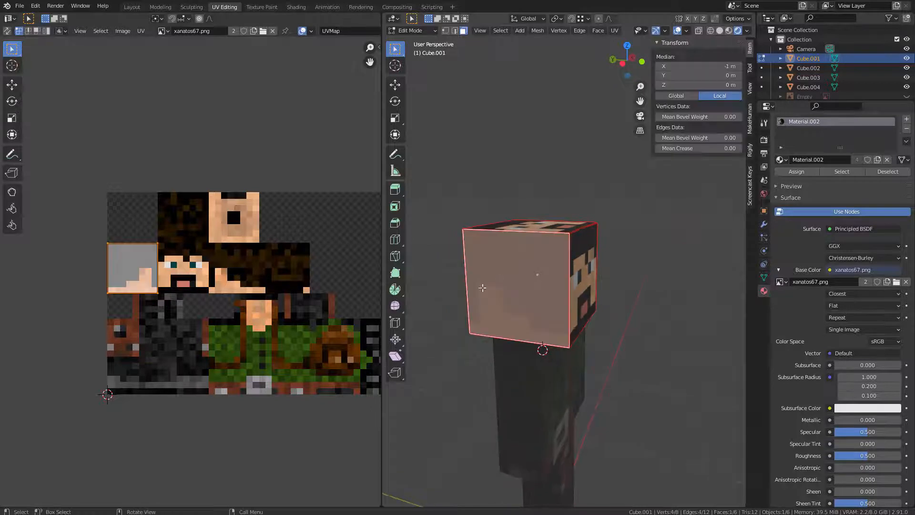
left_click(585, 161)
scroll(572, 204, "up", 6)
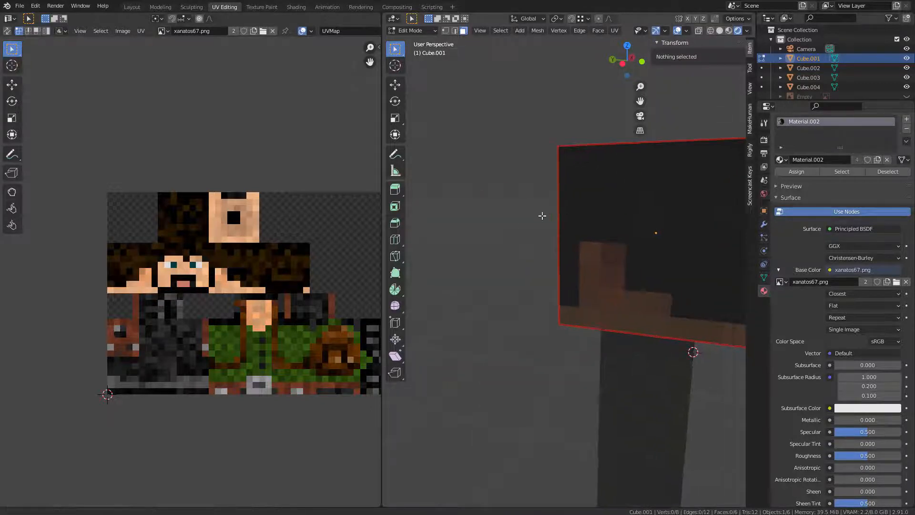
middle_click_drag(542, 215, 494, 219)
scroll(242, 267, "down", 2)
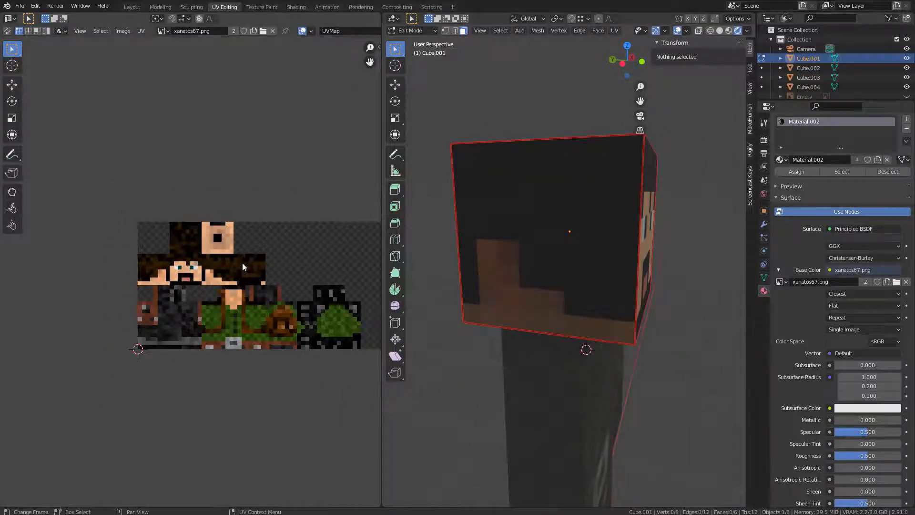
scroll(200, 281, "up", 3)
- Try rotating the second side face's UV by 180 degrees on its sideburn patch
left_click(520, 218)
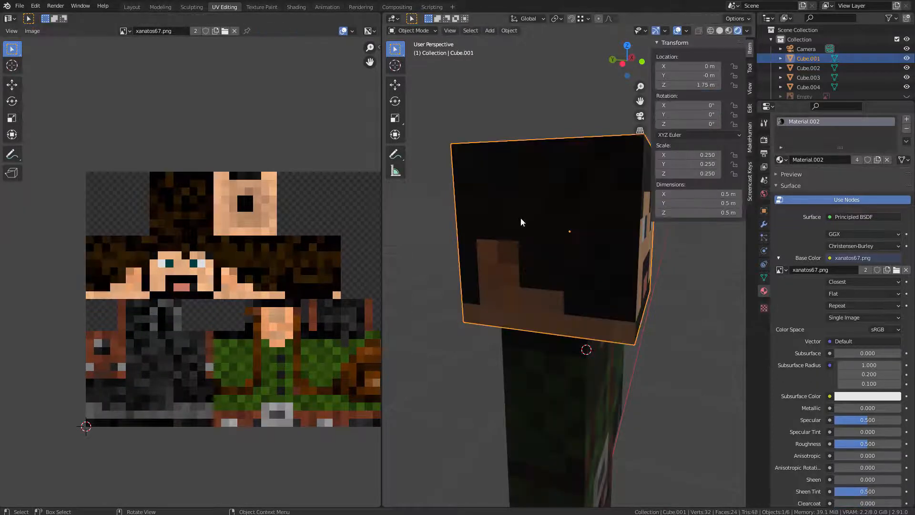
left_click(113, 268)
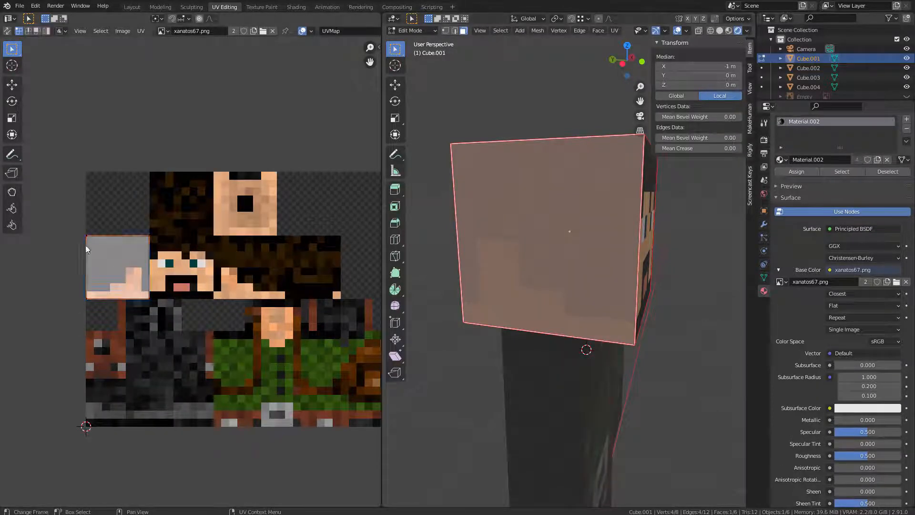
left_click(110, 288)
scroll(103, 288, "up", 4)
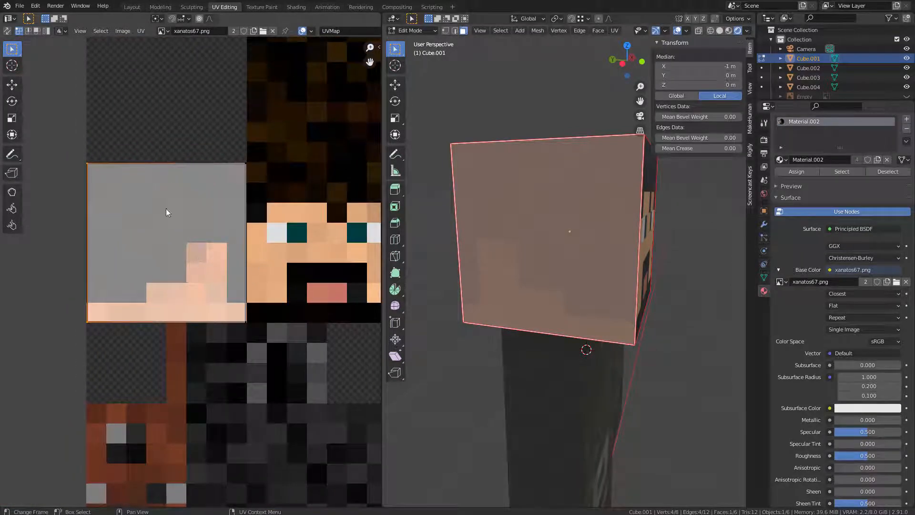
key("r")
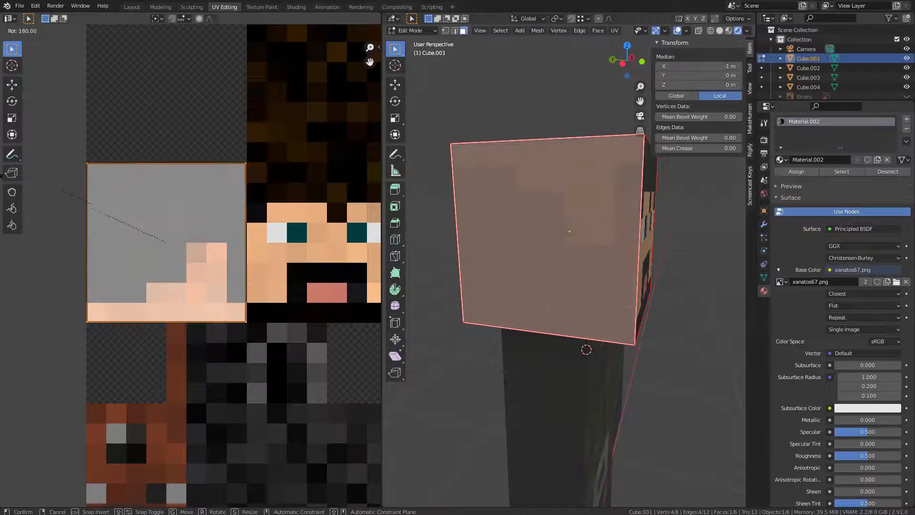
right_click(242, 246)
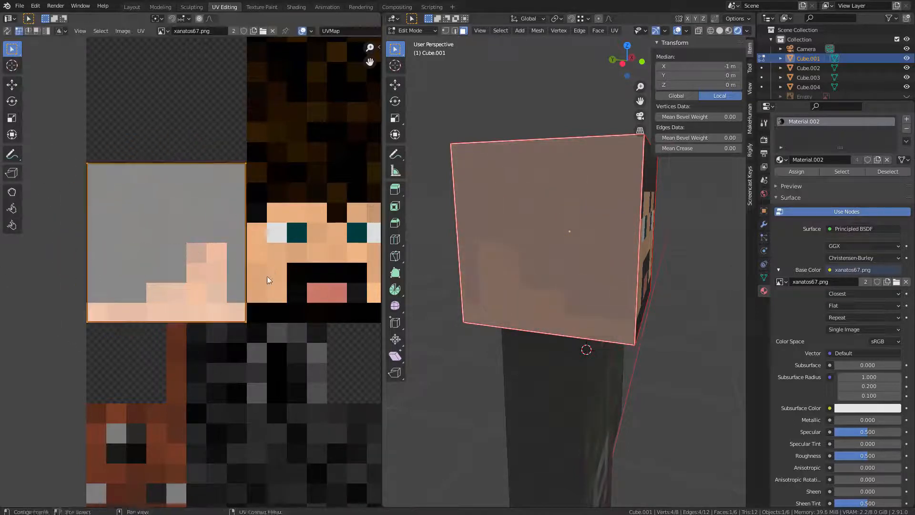
- Try mirroring the second side face's UV by moving its outer edge across to the far side of the face patch, and undo it
left_click(493, 219)
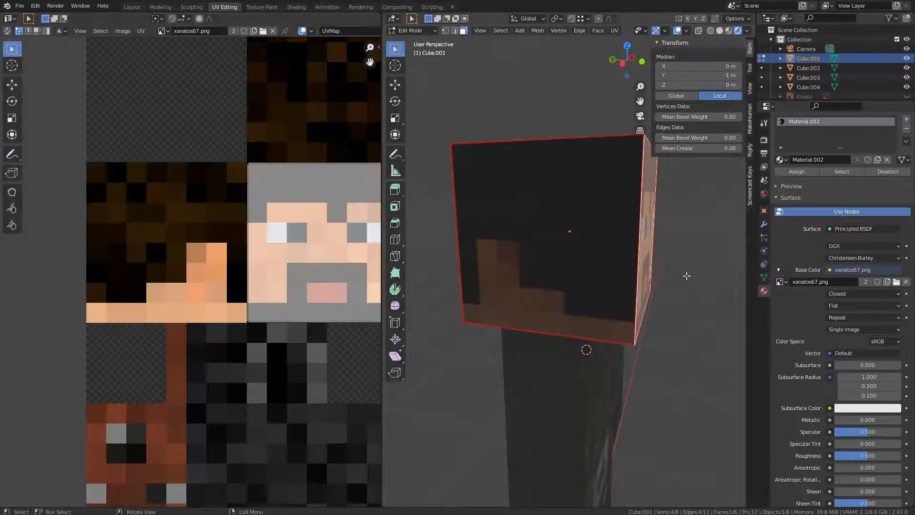
left_click(592, 260)
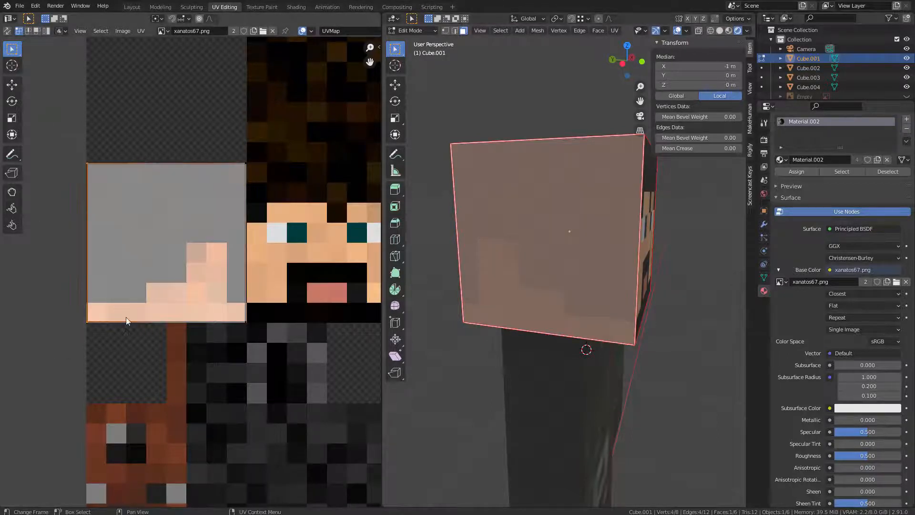
scroll(190, 286, "down", 2)
left_click_drag(84, 170, 101, 191)
key("g")
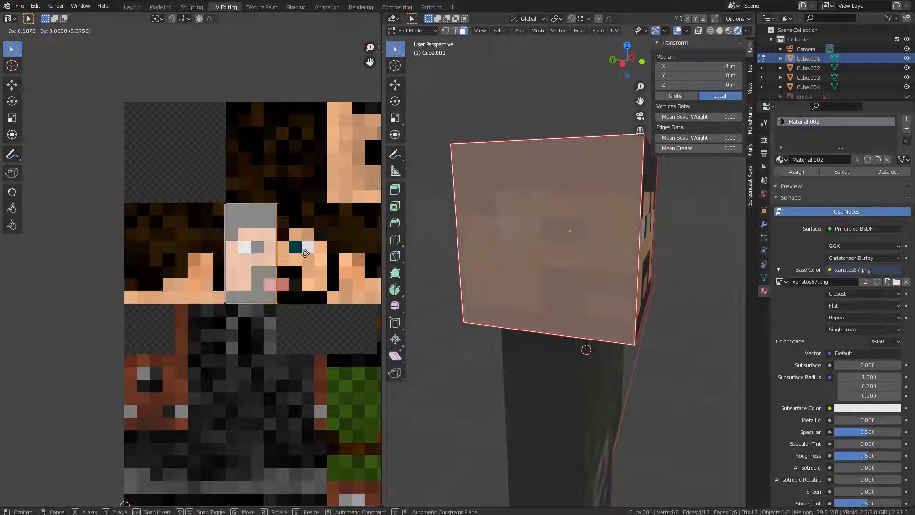
left_click(348, 247)
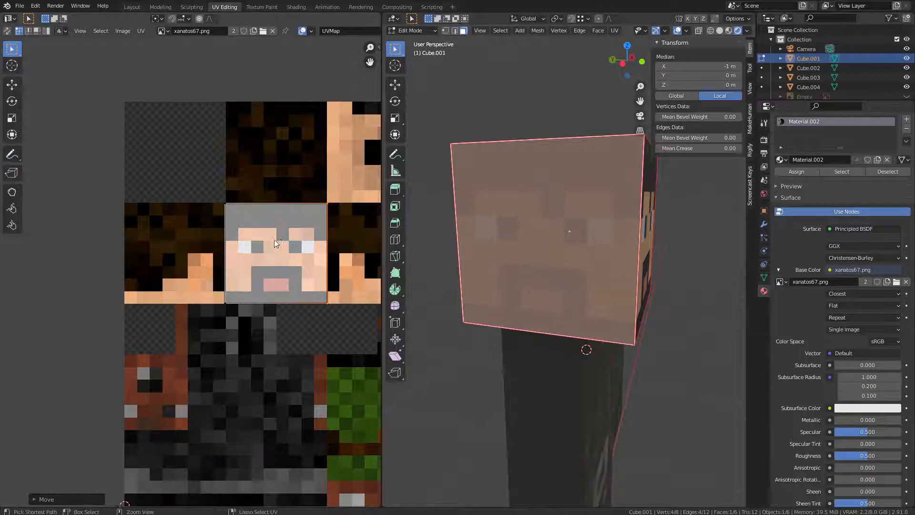
key("ctrl+z")
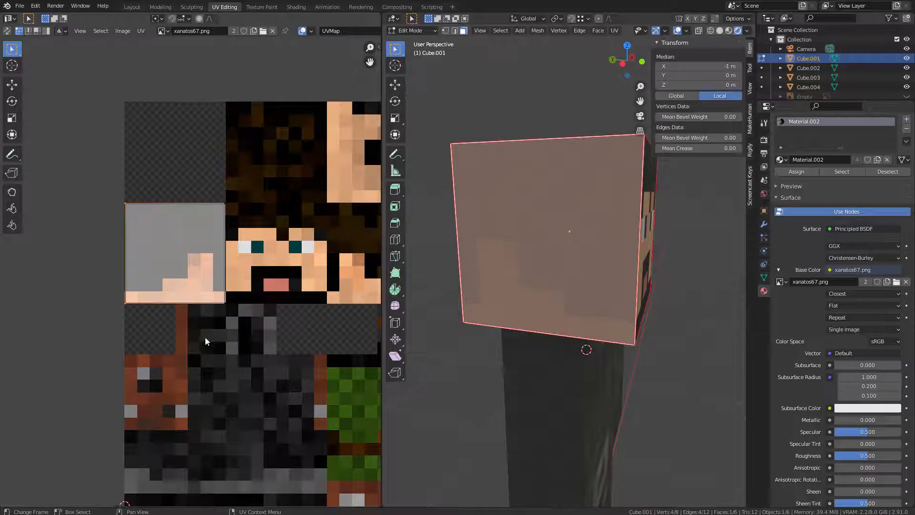
- Mirror the second side face's UV by moving its outer edge 0.25 across along X, and place the flipped UV back on its sideburn patch
key("g")
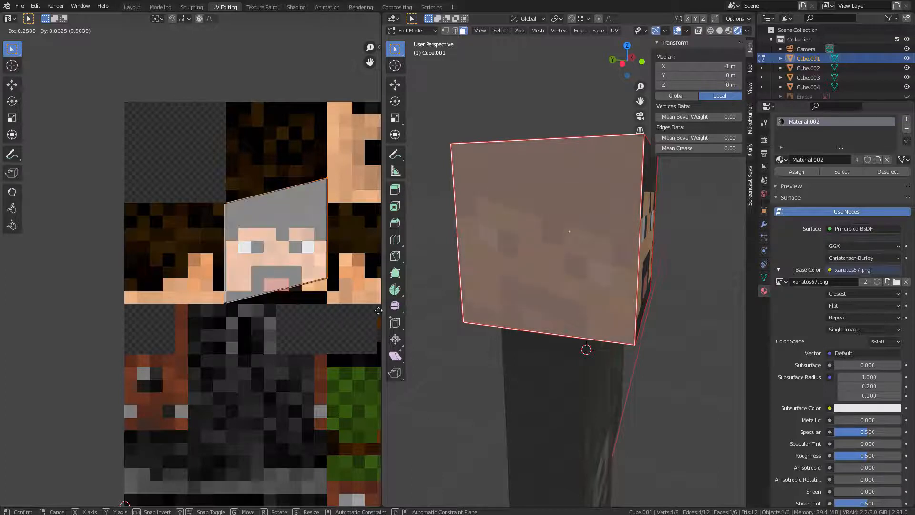
left_click(233, 256)
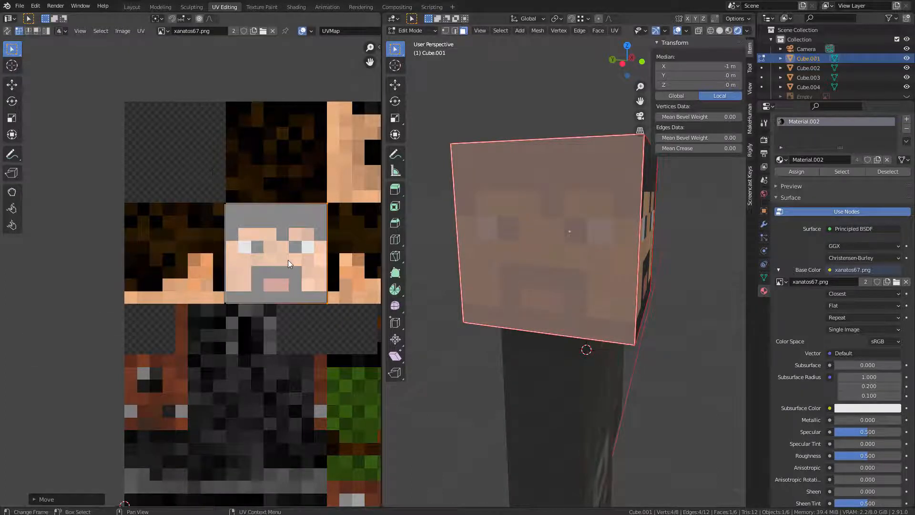
key("g")
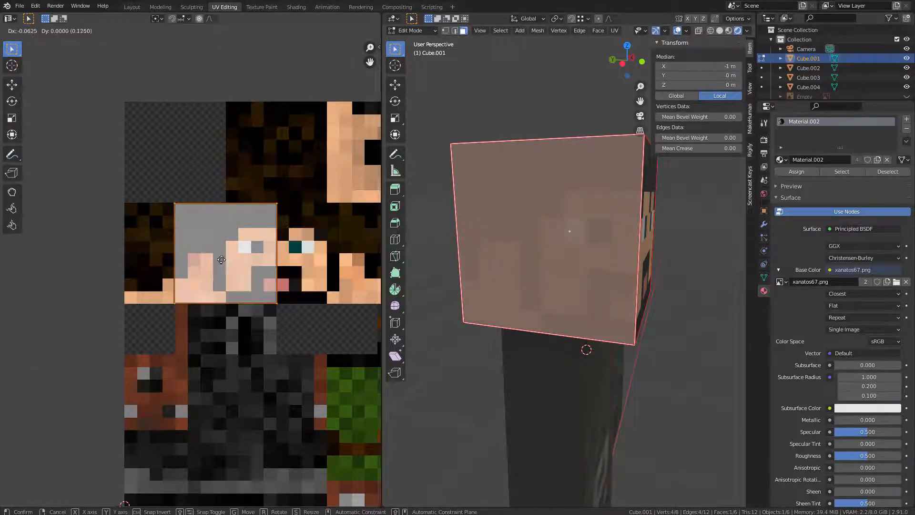
left_click(237, 264)
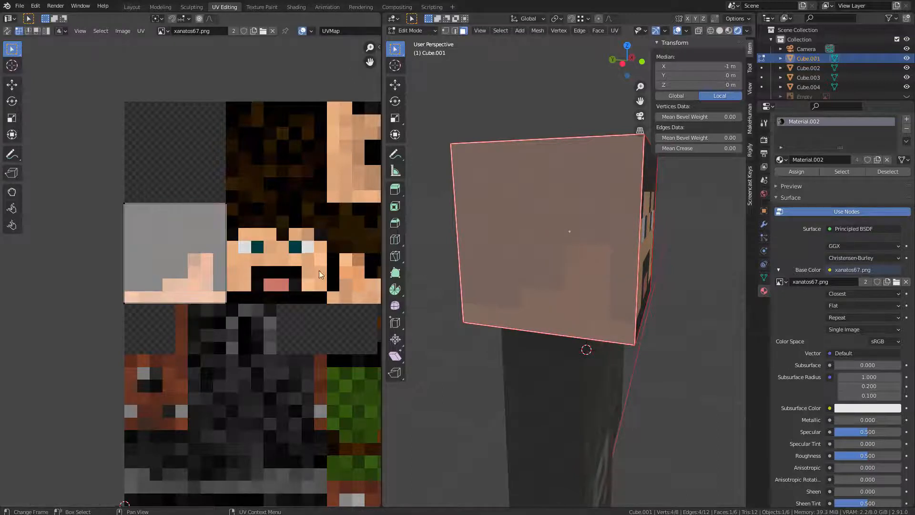
- Check the mirrored side texture against the front of the head and leave Edit Mode
left_click(693, 280)
scroll(686, 283, "down", 2)
middle_click_drag(678, 280, 580, 280)
scroll(594, 256, "down", 5)
scroll(579, 281, "up", 5)
key("Tab")
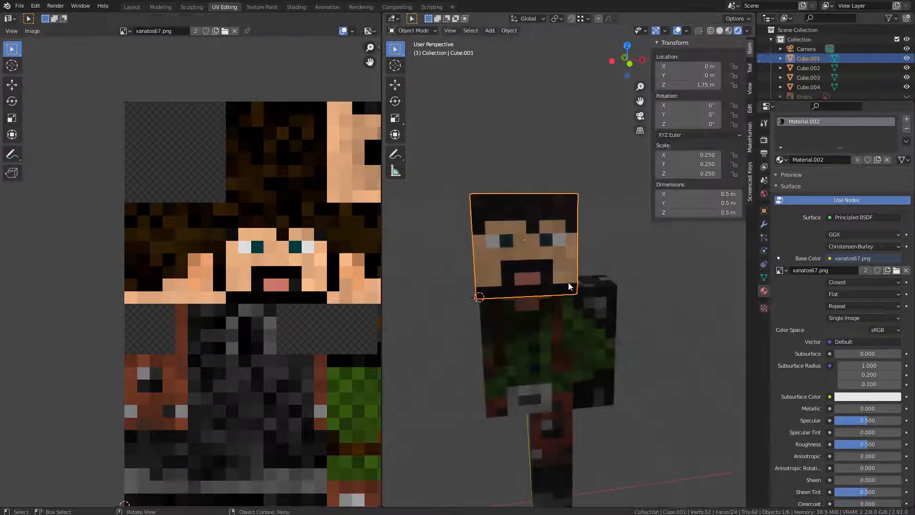
- Set the 3D viewport shading to Material Preview
key("z")
left_click(531, 321)
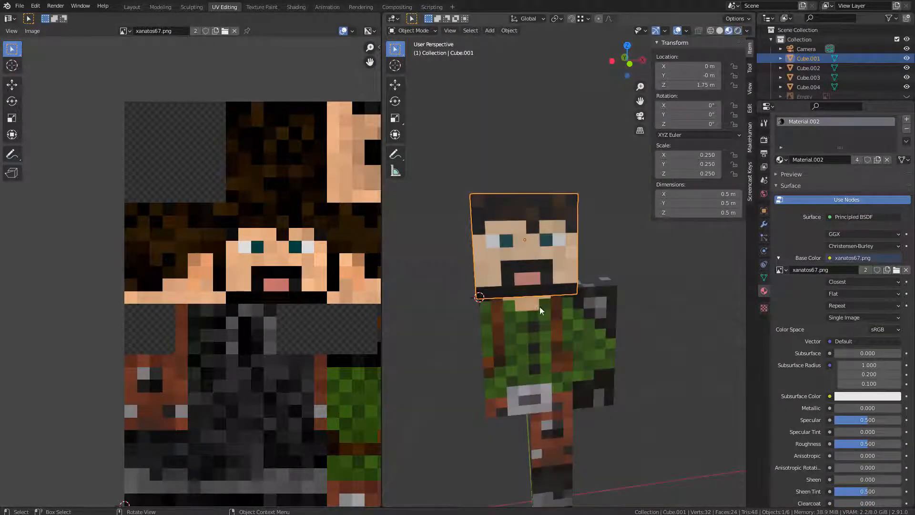
mouse_move(453, 266)
middle_mouse_down()
mouse_move(545, 266)
mouse_move(472, 259)
mouse_move(505, 248)
middle_mouse_up()
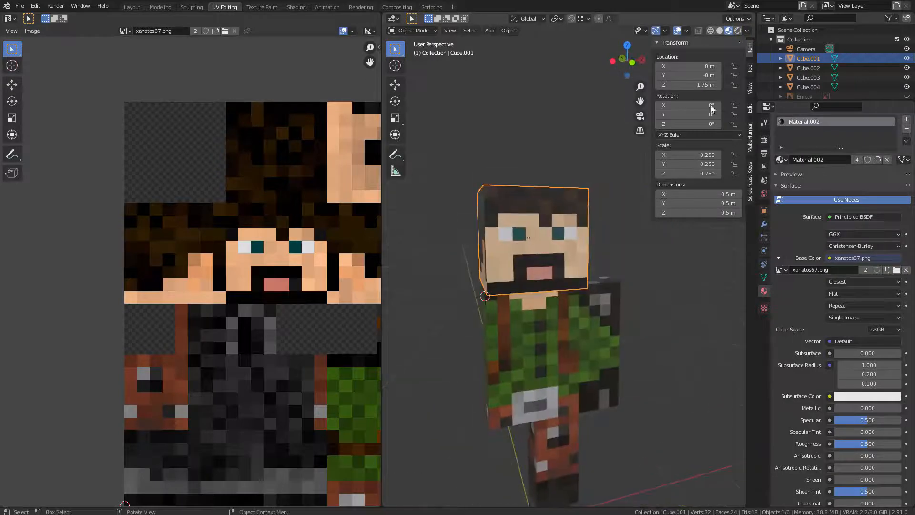
- Select the scene's light and examine the textured head from several sides in Material Preview
scroll(571, 192, "down", 8)
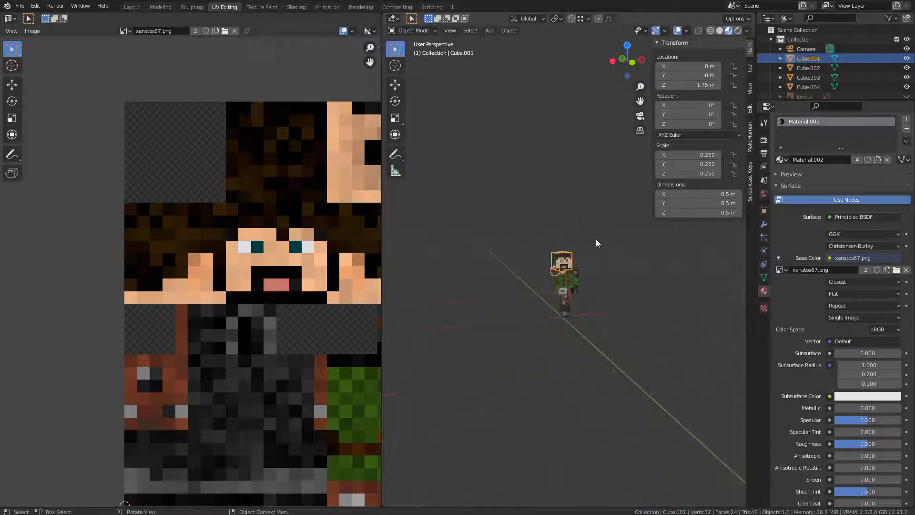
middle_click_drag(595, 239, 626, 219)
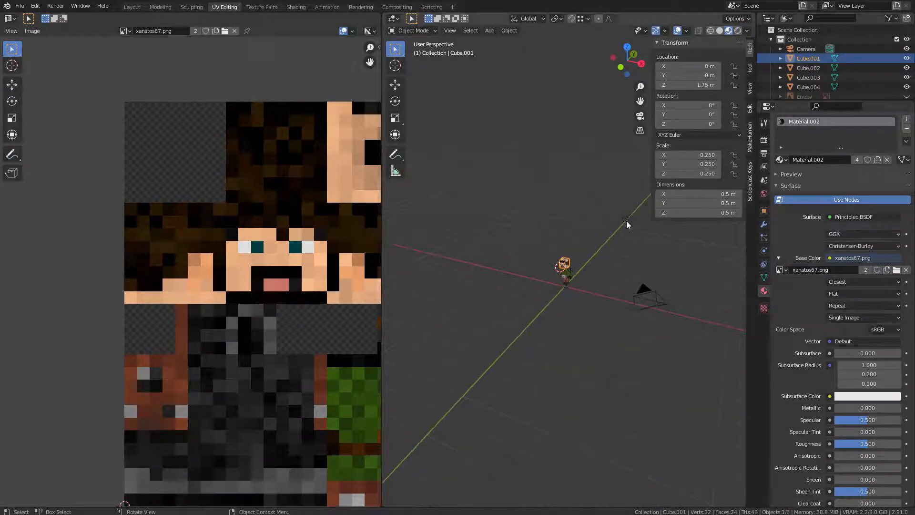
left_click(626, 220)
scroll(595, 281, "up", 10)
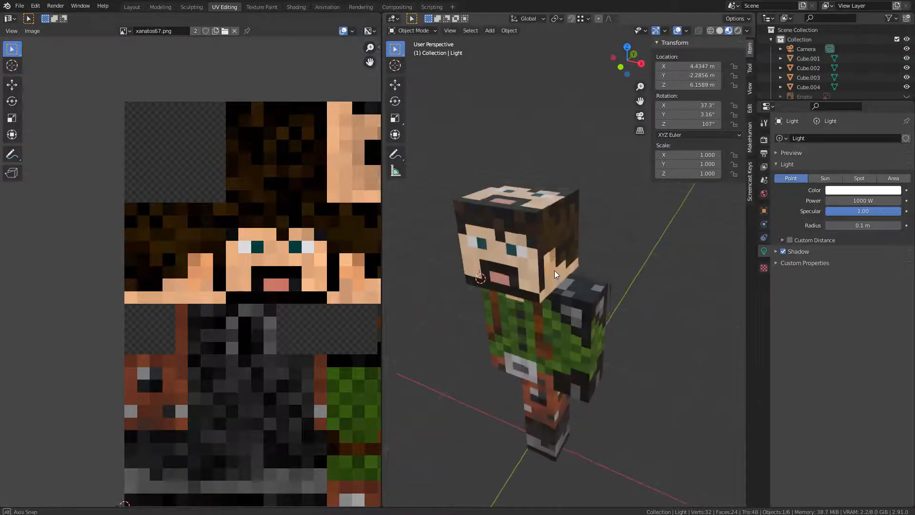
middle_click_drag(553, 270, 622, 179)
mouse_move(618, 251)
middle_mouse_down()
mouse_move(575, 254)
mouse_move(520, 231)
middle_mouse_up()
key("z")
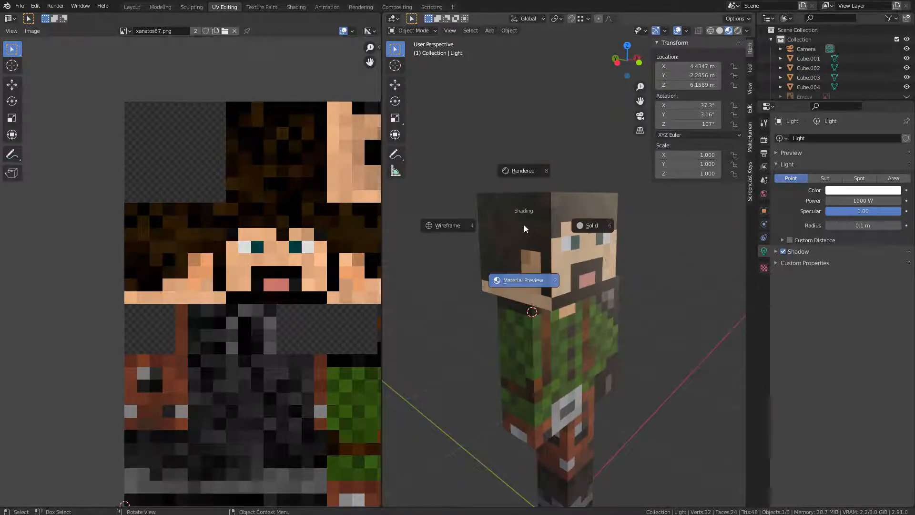
left_click(533, 279)
mouse_move(616, 284)
middle_mouse_down()
mouse_move(576, 261)
mouse_move(653, 266)
mouse_move(660, 288)
mouse_move(687, 277)
middle_mouse_up()
key("z")
left_click(645, 356)
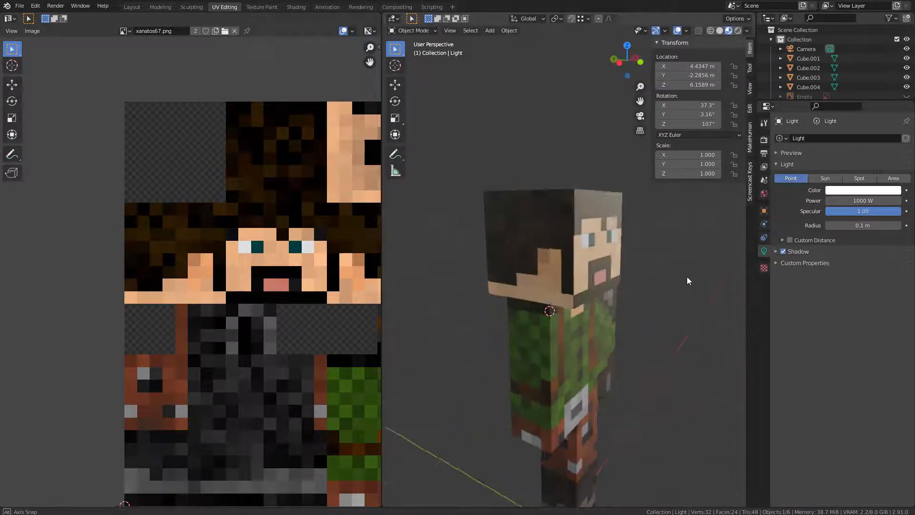
- Shift the front-side edge of the head's side-face UV about 0.0013 inward along X, away from the face patch, and leave Edit Mode
scroll(687, 276, "up", 6)
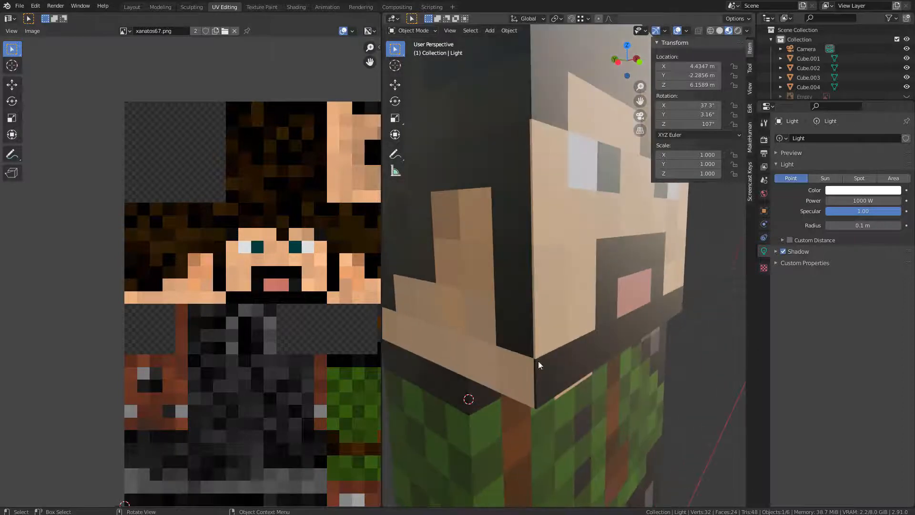
left_click(587, 248)
key("Tab")
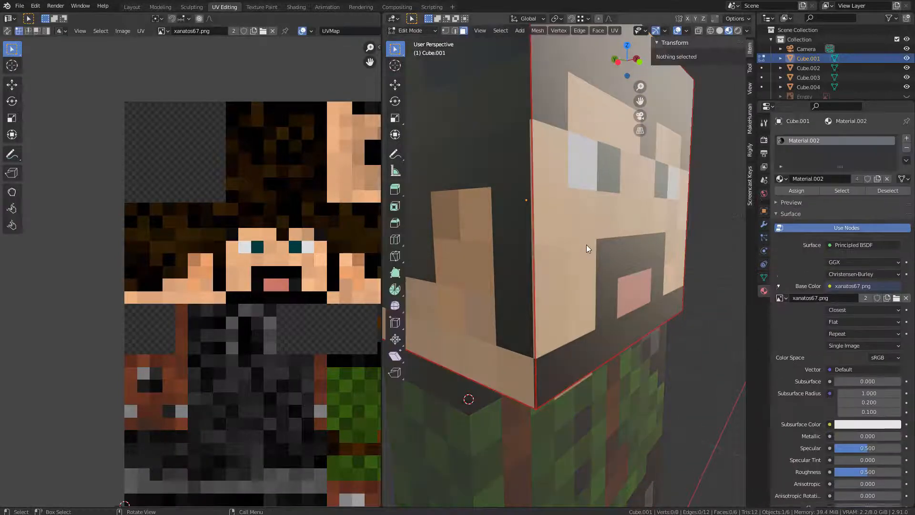
scroll(258, 285, "up", 8)
key("a")
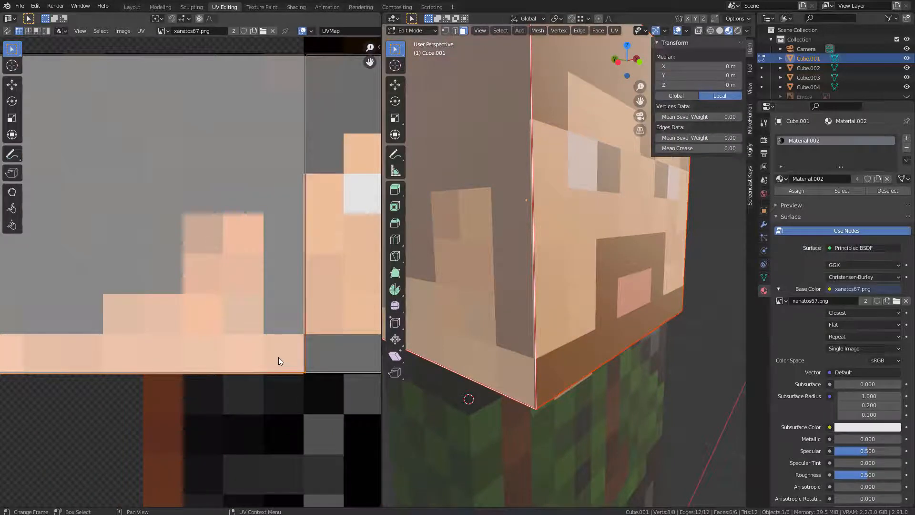
scroll(300, 209, "down", 3)
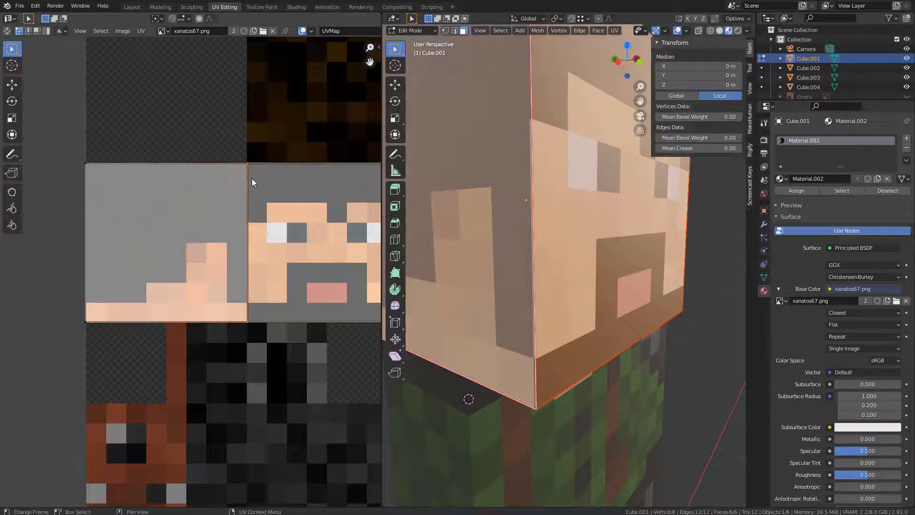
scroll(251, 178, "up", 4)
key("g")
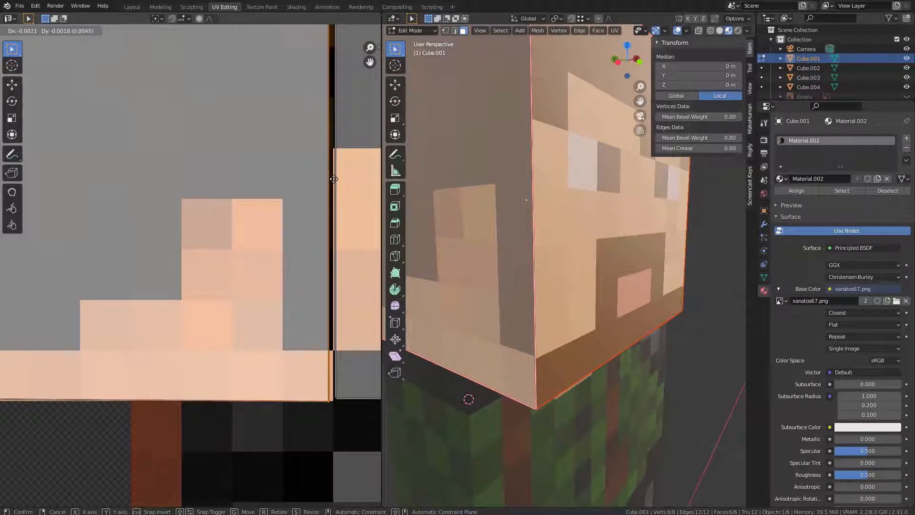
key("x")
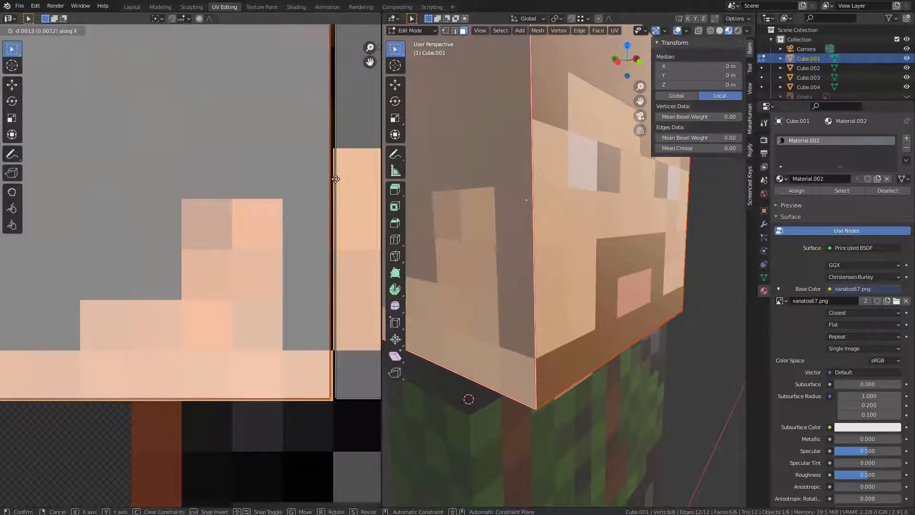
left_click(336, 341)
scroll(337, 269, "down", 3)
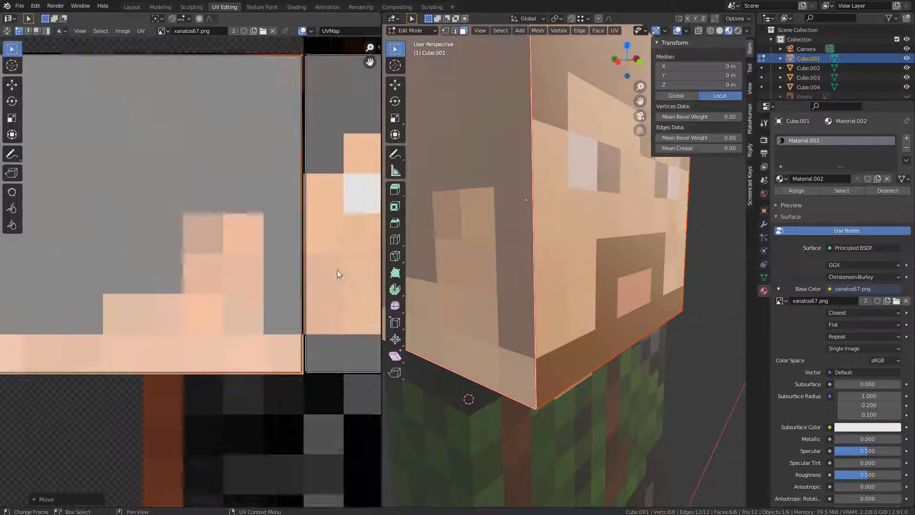
left_click(626, 305)
key("Tab")
scroll(685, 351, "down", 5)
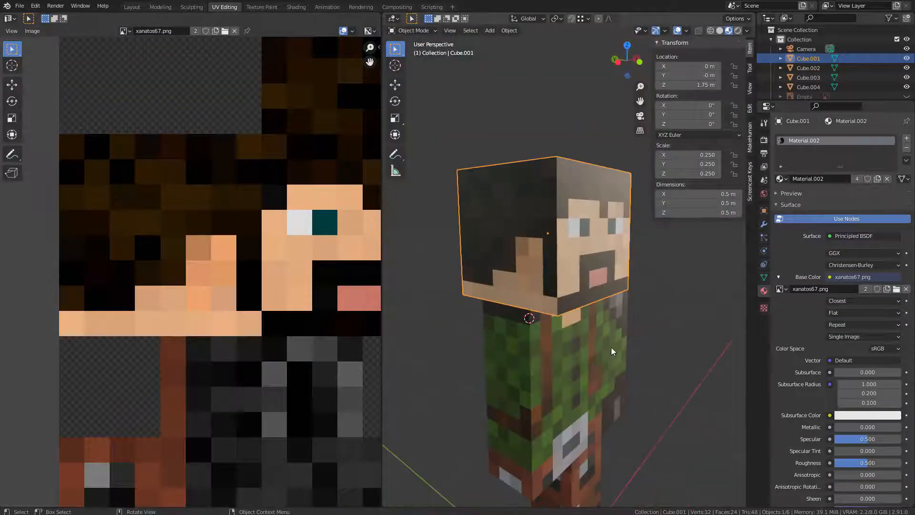
- Try placing the UV of the head's top face on the back-hair patch, and undo the move
middle_click_drag(610, 347, 373, 216)
key("Tab")
scroll(263, 235, "down", 3)
key("Tab")
scroll(539, 174, "up", 3)
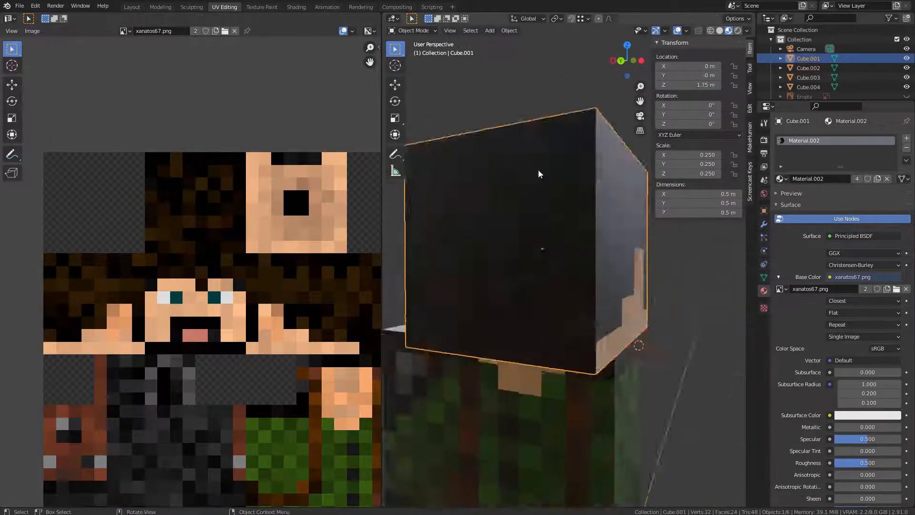
key("Tab")
key("r")
key("Tab")
middle_click_drag(562, 267, 607, 340)
key("Tab")
key("g")
scroll(555, 305, "up", 4)
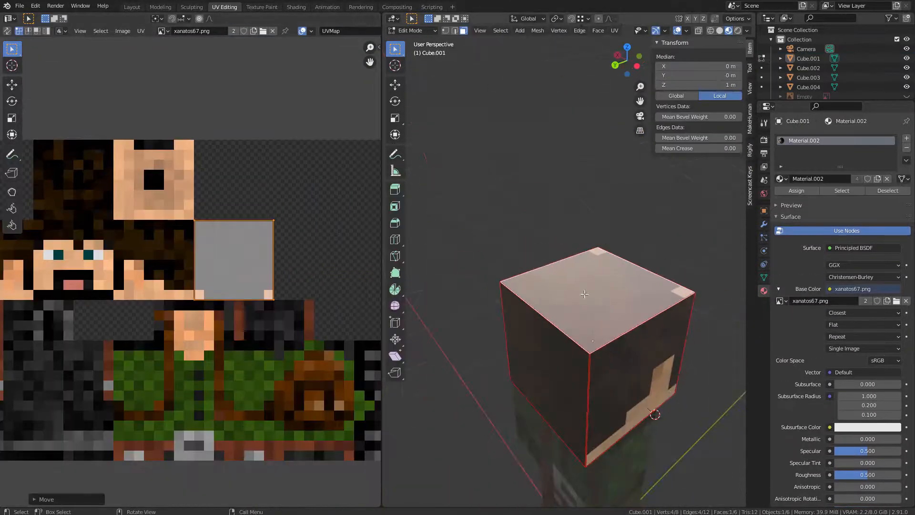
middle_click_drag(175, 267, 216, 219)
key("ctrl+z")
- Place the head's back-face UV on the back-hair patch and its top-face UV on the hair patch above the face
left_click(556, 400)
key("g")
key("r")
left_click(175, 229)
left_click(590, 305)
key("g")
- Place the UV of the head's bottom face on the skin-coloured patch with the dark centre and rotate it 180 degrees
middle_click_drag(590, 305, 567, 191)
left_click(571, 289)
key("g")
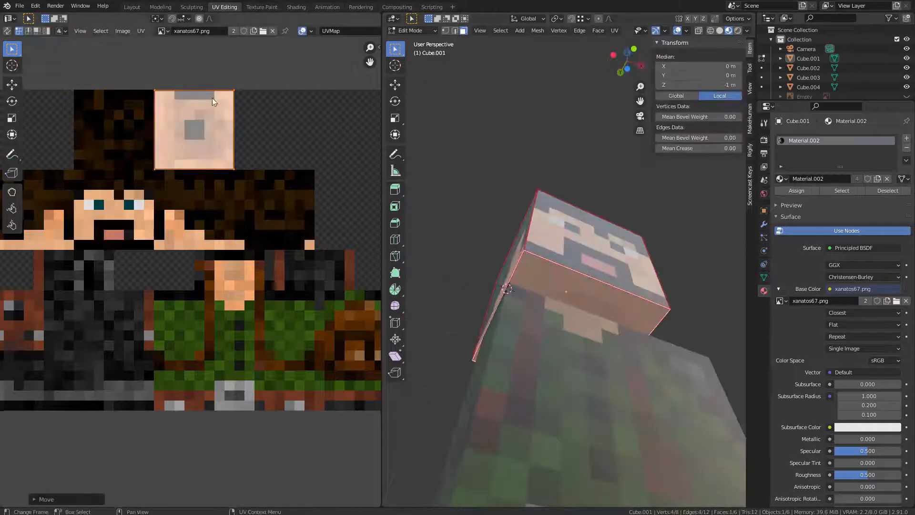
key("r")
left_click(17, 36)
key("r")
left_click(67, 57)
key("g")
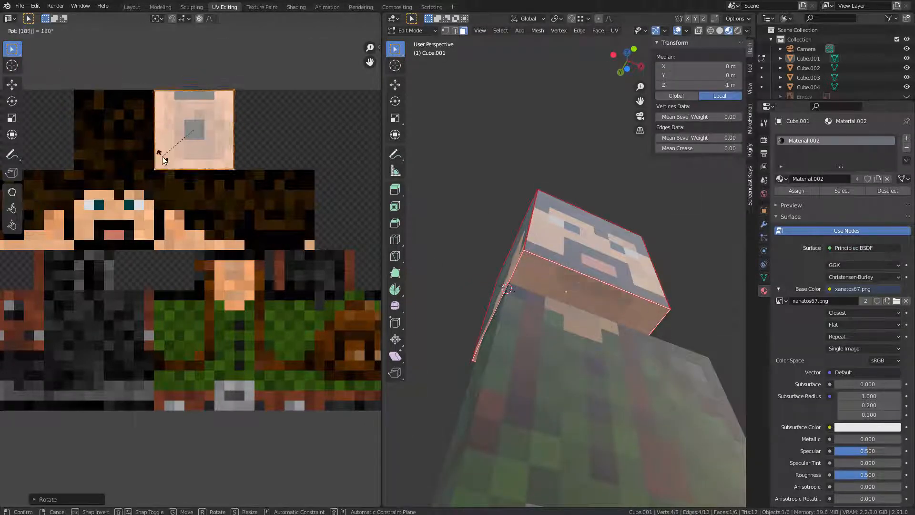
- Switch editing to the arm cube and place a face's UV on the dark and green sleeve section of the skin
key("Tab")
scroll(574, 317, "down", 5)
key("Tab")
left_click(468, 180)
key("g")
key("Tab")
middle_click_drag(461, 208, 589, 215)
key("Tab")
left_click(590, 248)
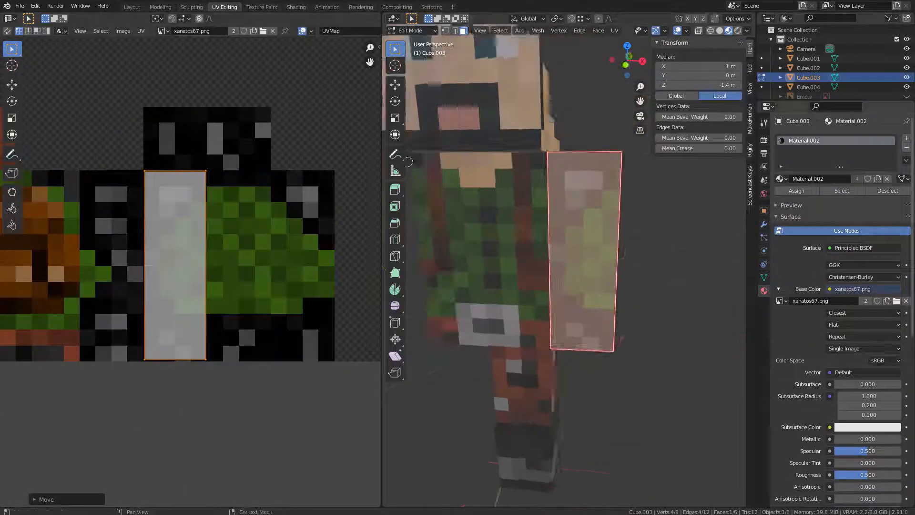
- Move the UVs of the arm's other faces onto their matching sleeve patches
middle_click_drag(590, 257, 579, 362)
scroll(210, 341, "up", 3)
key("Tab")
key("Tab")
left_click(568, 200)
key("g")
middle_click_drag(567, 419, 548, 409)
left_click(558, 208)
left_click(619, 180)
- Move the leg cube's face UVs onto their matching leg patches, with the dark trouser patch on the front
key("Tab")
left_click(522, 328)
key("Tab")
key("g")
middle_click_drag(580, 259, 562, 267)
key("g")
key("g")
scroll(552, 171, "down", 3)
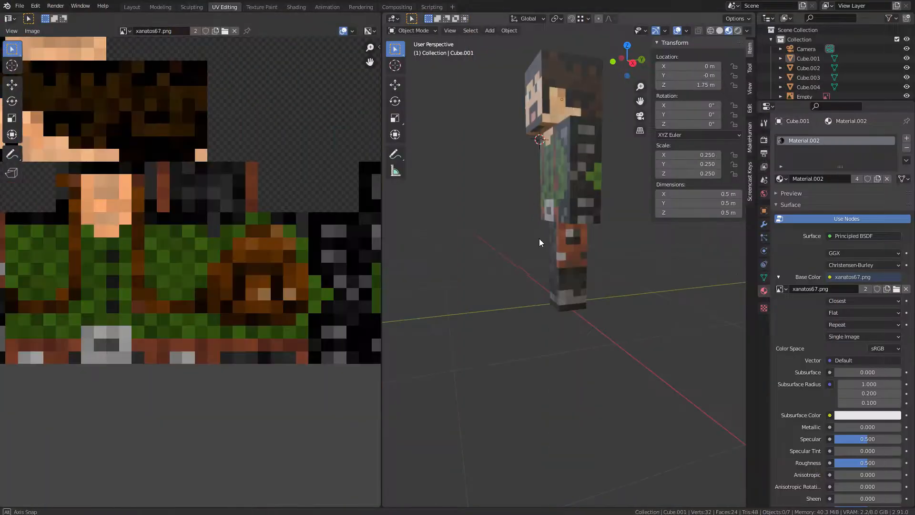
- Select the arm and leg cubes, with the leg active, and add a Mirror modifier on the X axis
middle_click_drag(539, 238, 611, 192)
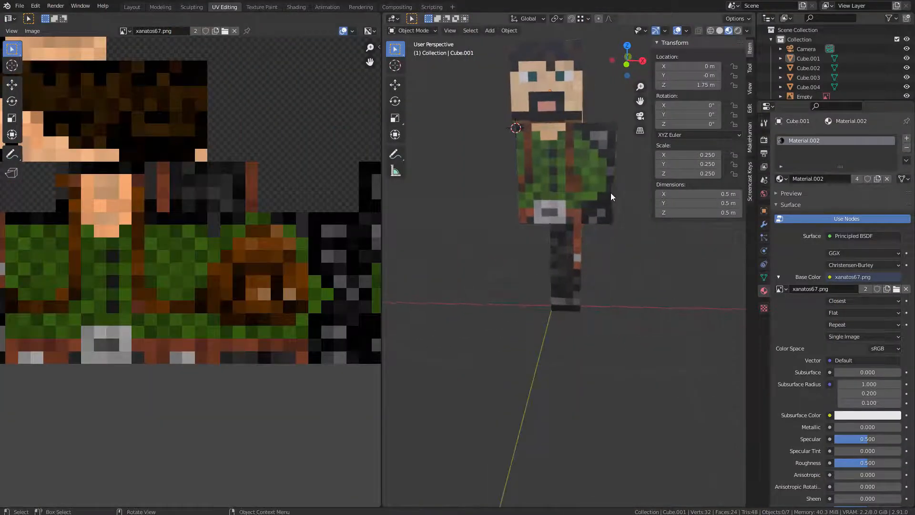
left_click(611, 194)
left_click(581, 256, "shift")
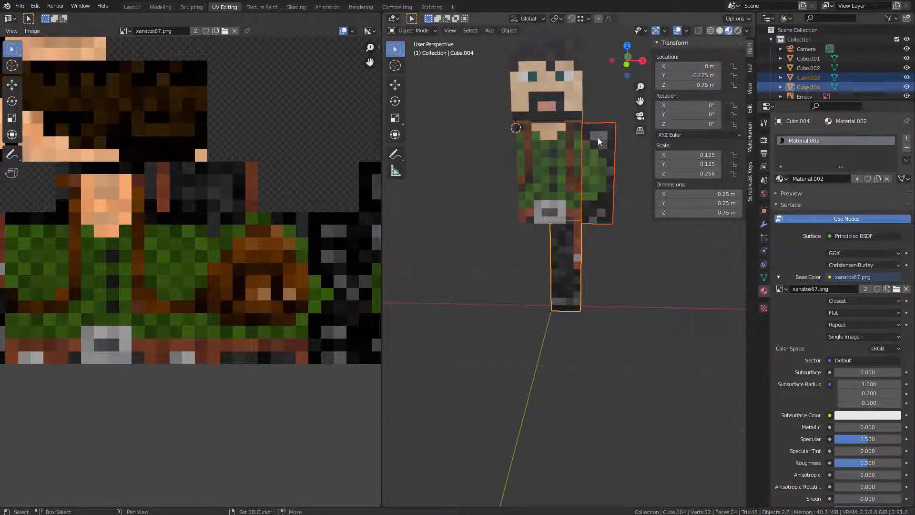
middle_click_drag(598, 137, 573, 178, "shift")
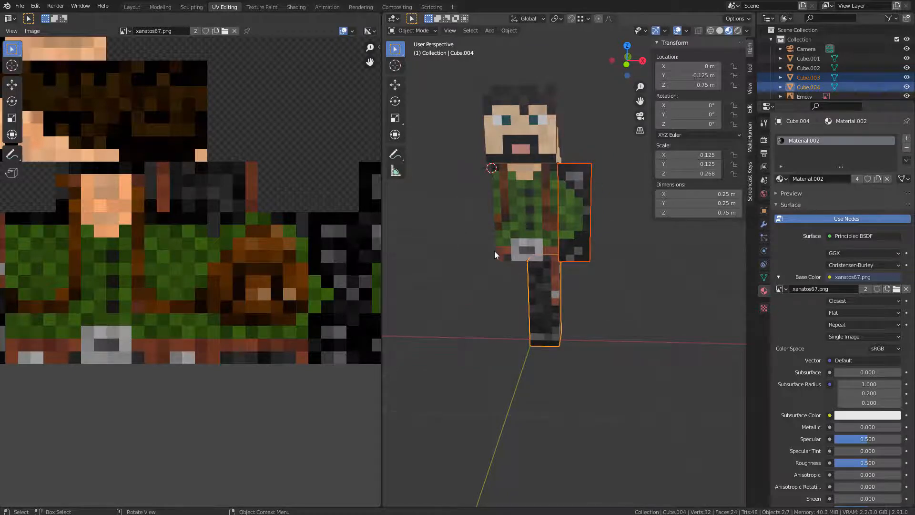
middle_click_drag(527, 234, 550, 233)
scroll(524, 224, "up", 4)
middle_click_drag(491, 216, 664, 234)
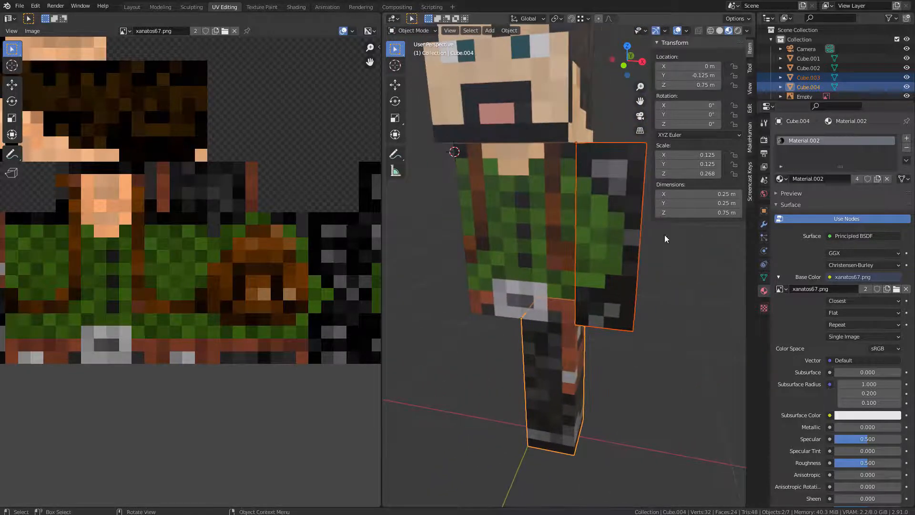
left_click(767, 222)
left_click(803, 141)
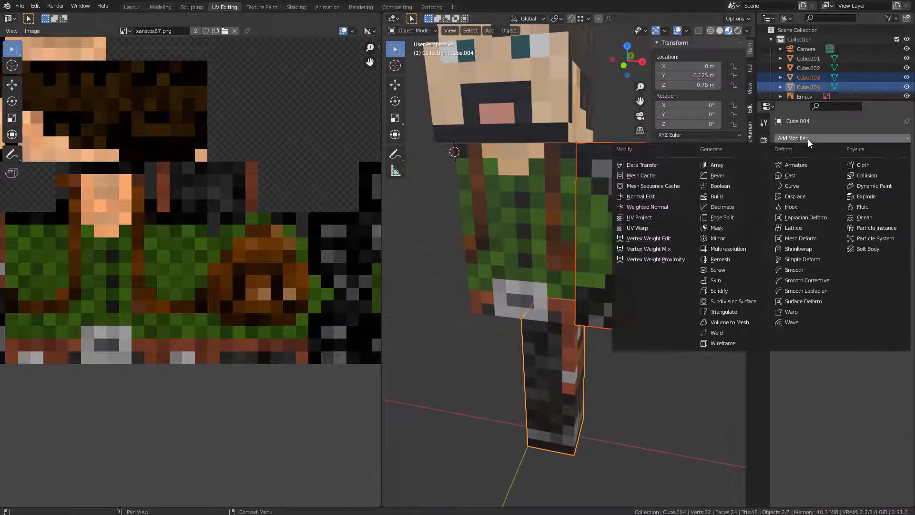
left_click(720, 239)
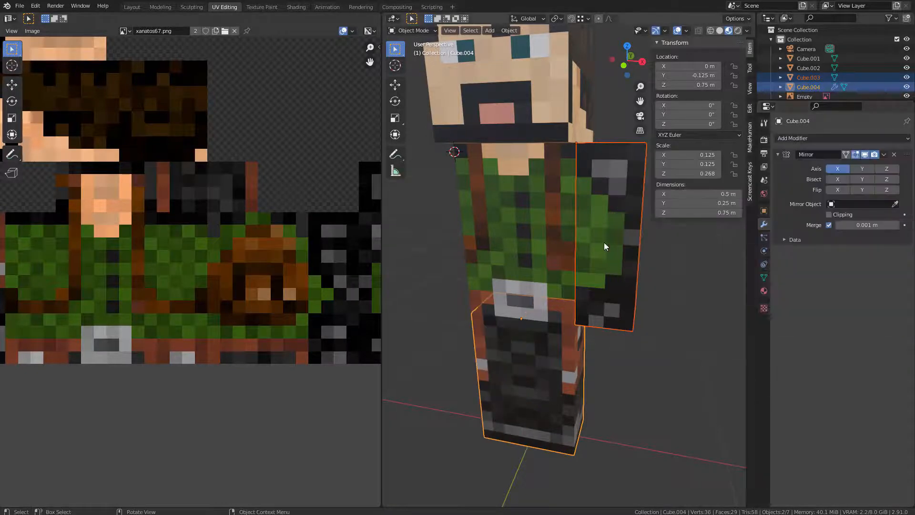
middle_click_drag(493, 288, 544, 267)
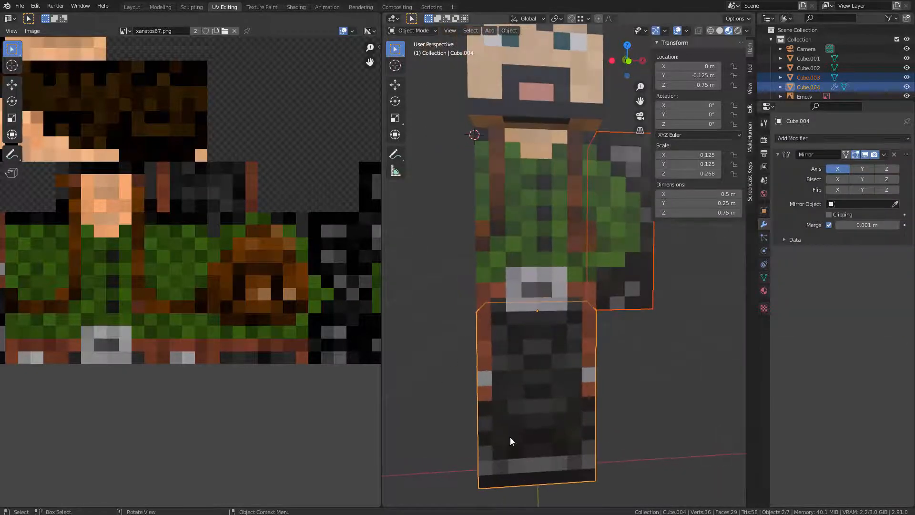
scroll(601, 191, "down", 2)
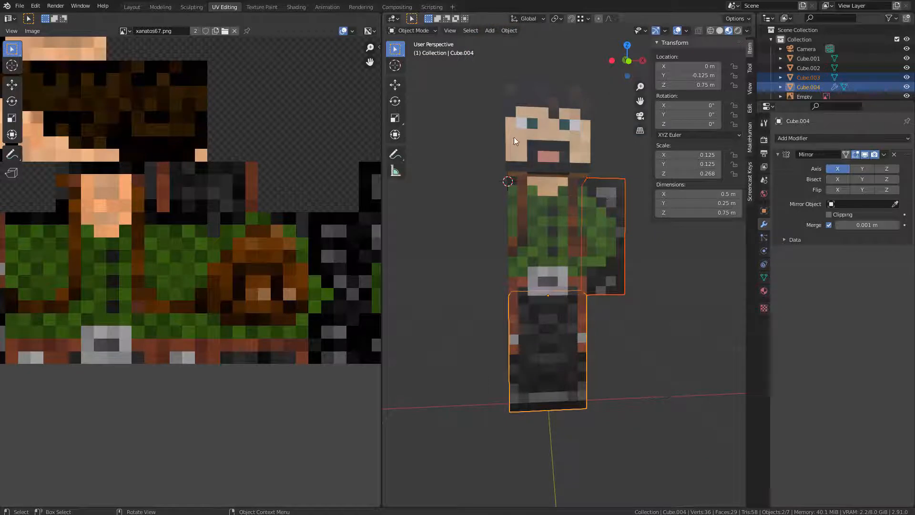
- Disable Merge in the leg's Mirror modifier and check the leg's mesh in Edit Mode
left_click(560, 324)
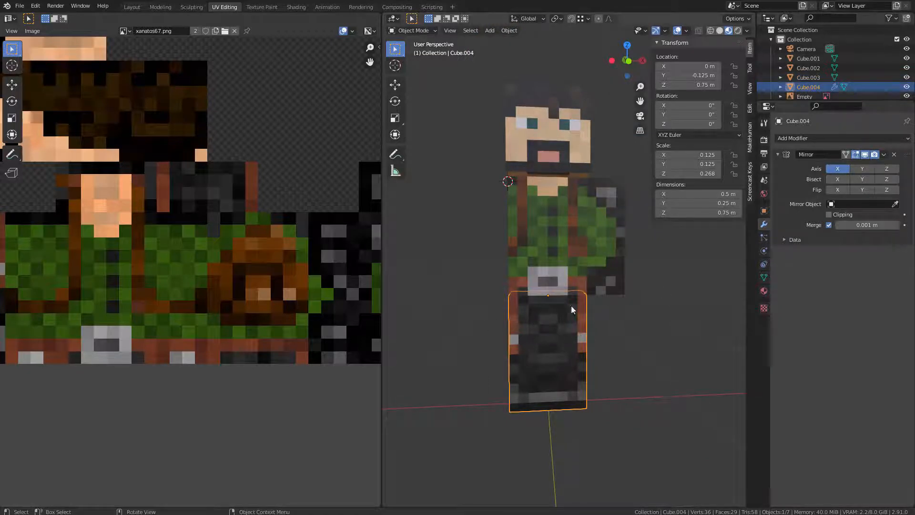
left_click(828, 227)
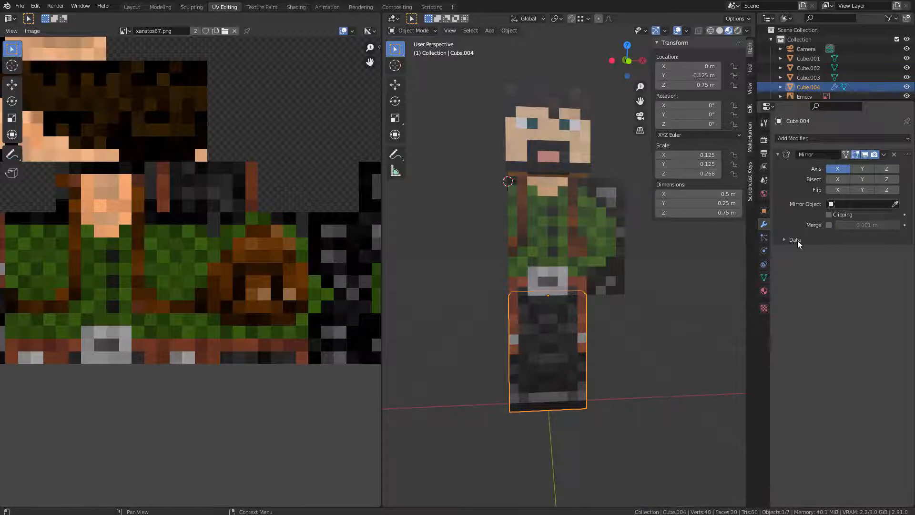
key("Tab")
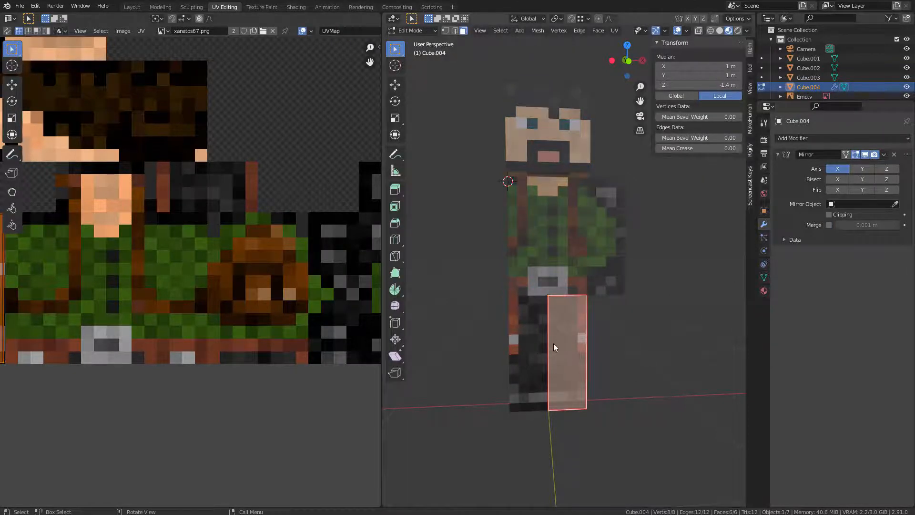
key("Tab")
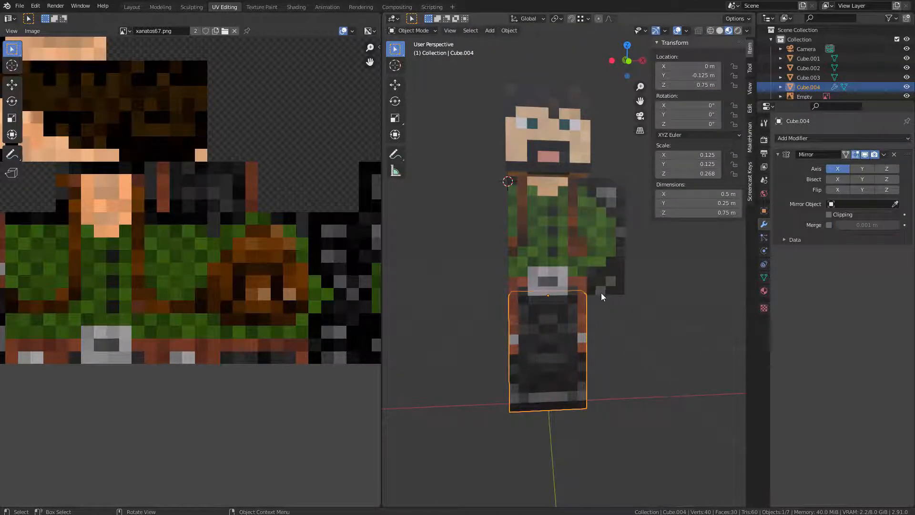
scroll(601, 292, "up", 3)
key("Tab")
key("Tab")
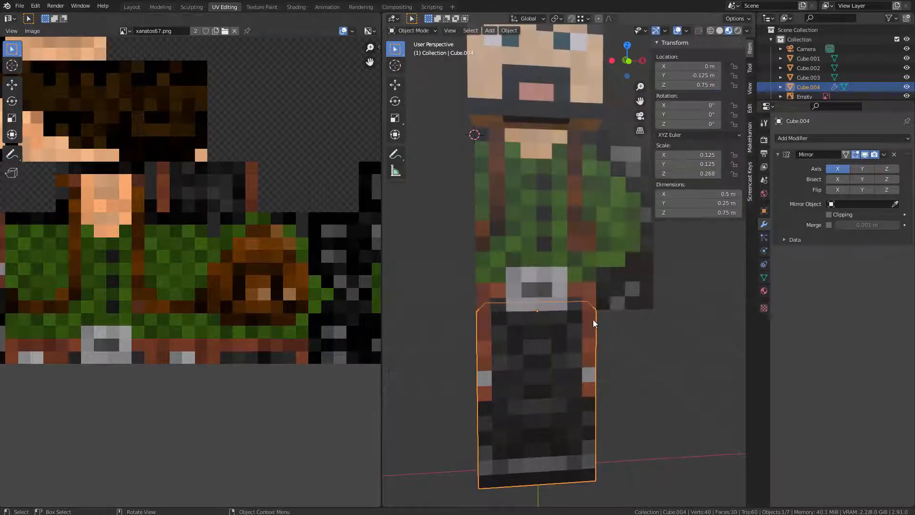
- Select the arm and leg cubes, with the leg active, and link the leg's modifiers to the arm
left_click(637, 240)
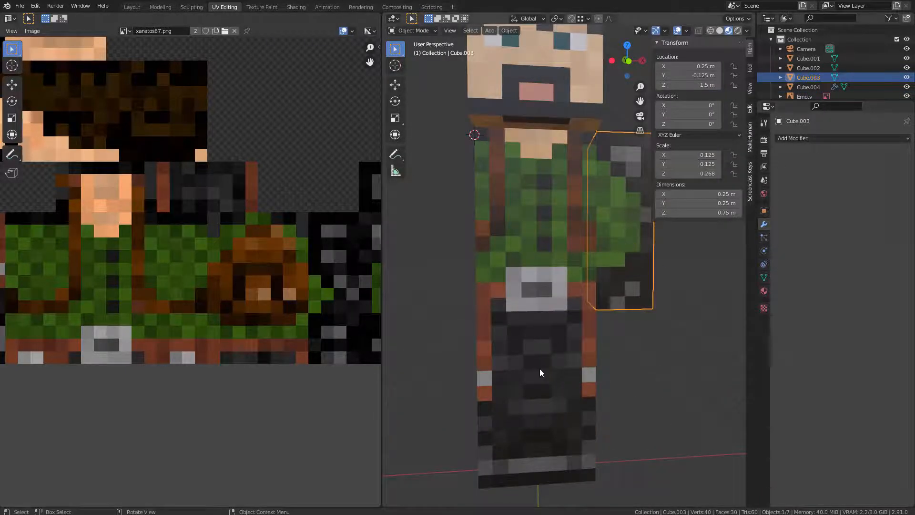
left_click(577, 354)
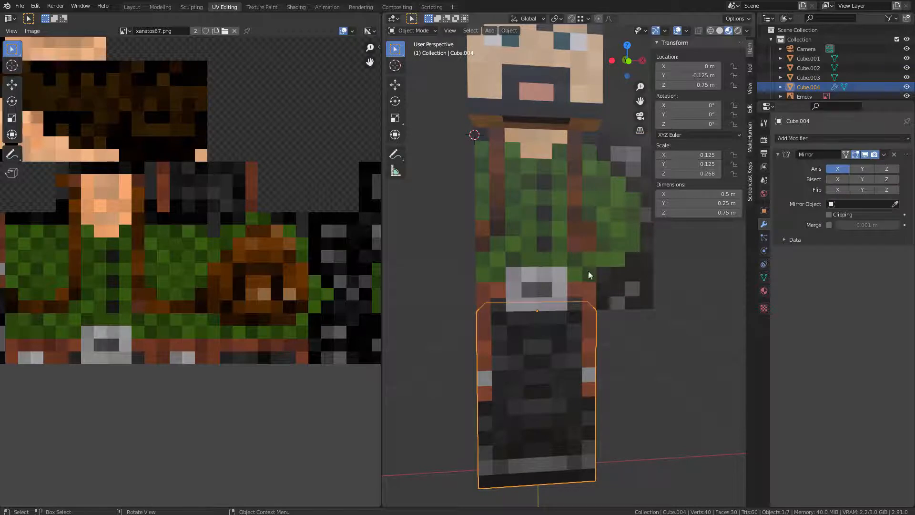
left_click(626, 284, "shift")
left_click(623, 271)
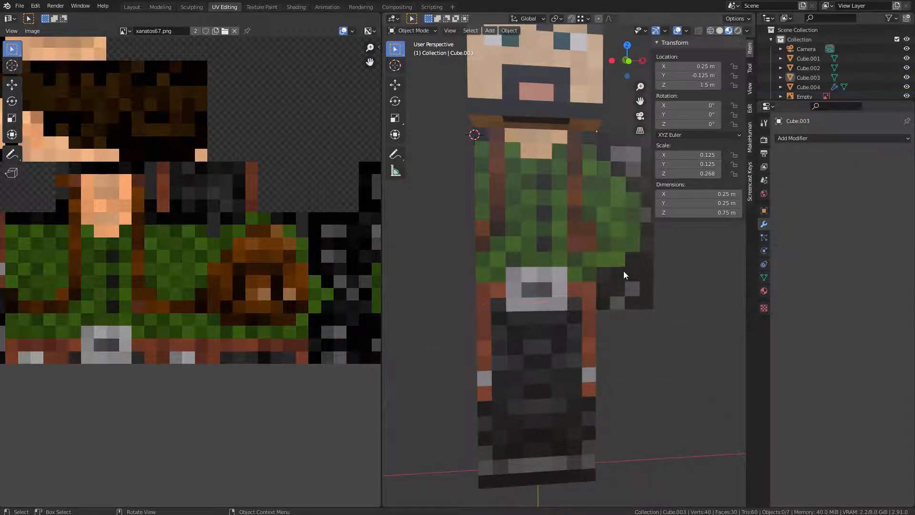
left_click(579, 342, "shift")
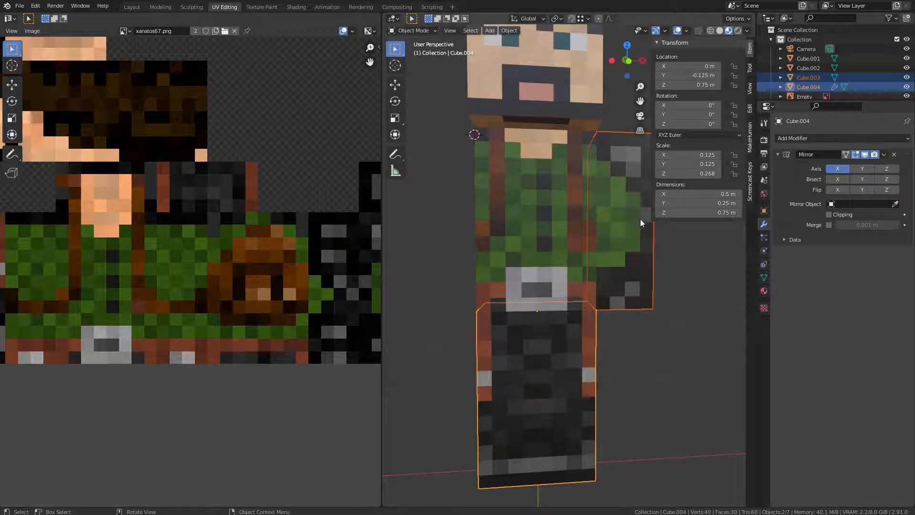
key("ctrl+l")
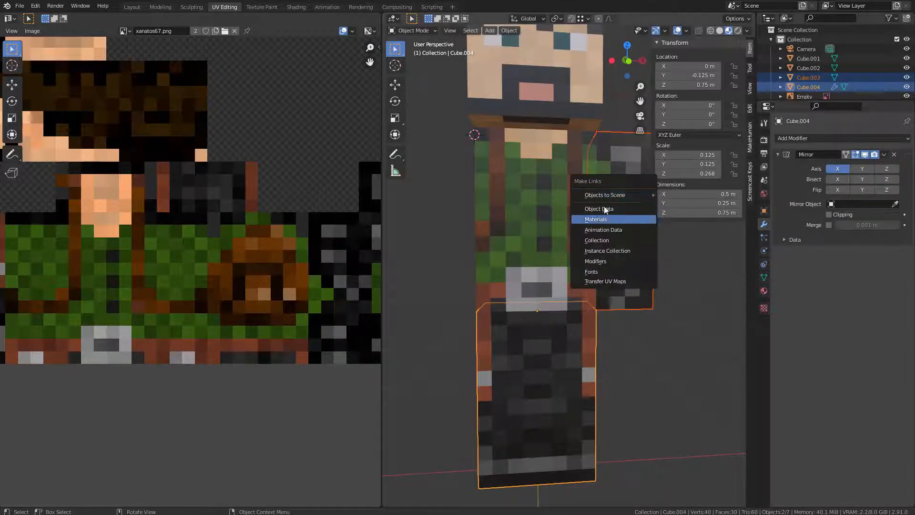
left_click(596, 262)
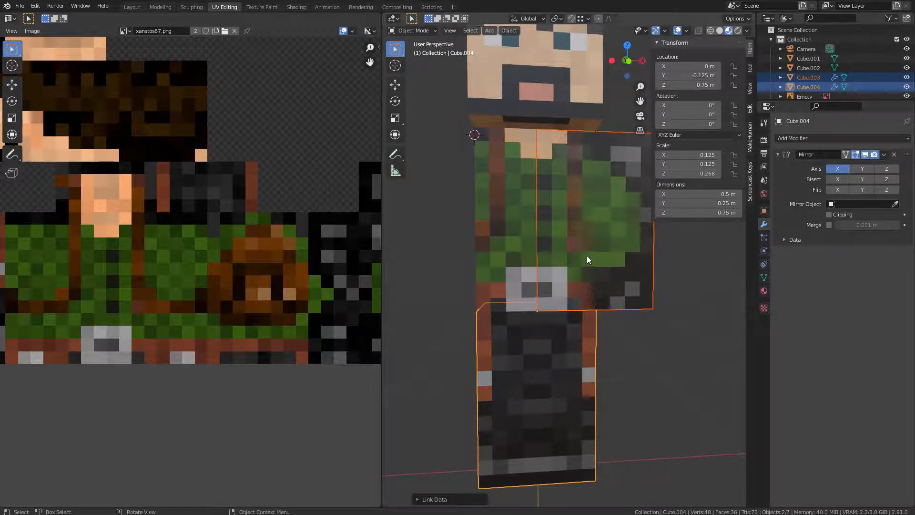
- Set the torso cube, Cube.002, as the Mirror Object of the arm's Mirror modifier
left_click(636, 245)
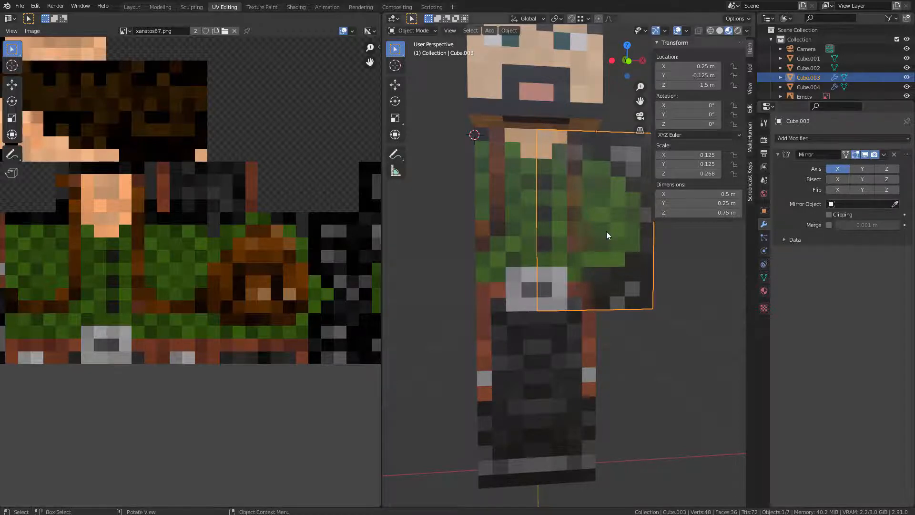
scroll(640, 225, "down", 1)
middle_click_drag(633, 227, 573, 233, "shift")
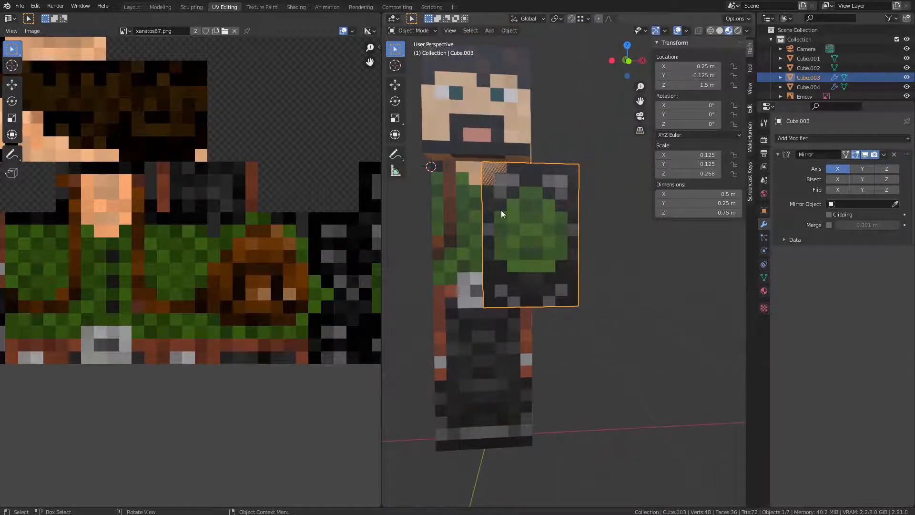
middle_click_drag(469, 256, 553, 258, "shift")
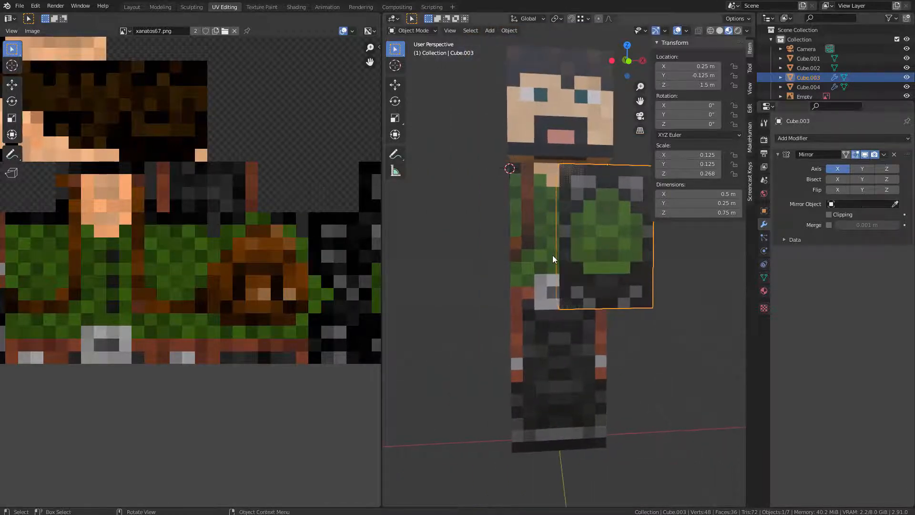
middle_click_drag(559, 227, 521, 221, "shift")
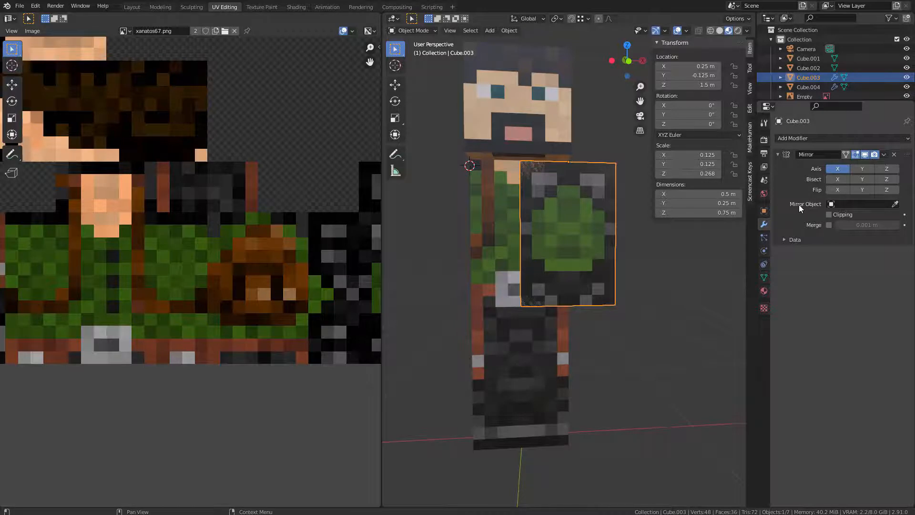
left_click(895, 204)
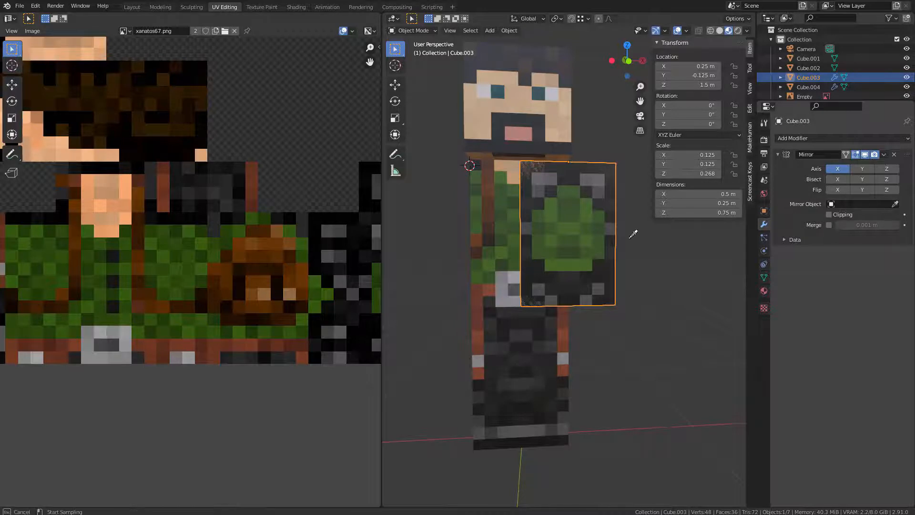
left_click(497, 208)
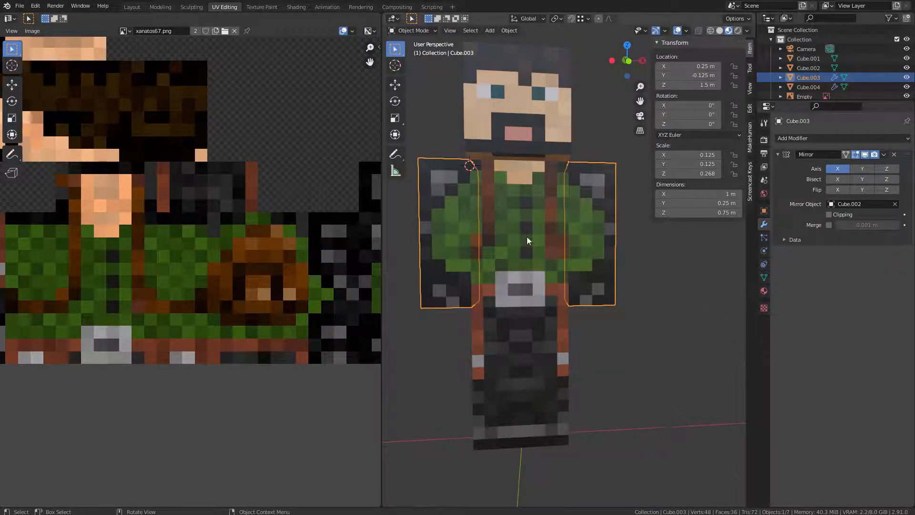
- Check the mirrored arms and legs against the torso, ending in the front view
key("alt+a")
middle_click_drag(596, 161, 537, 299)
left_click(579, 217)
left_click(553, 321)
key("KP_1")
left_click(580, 262)
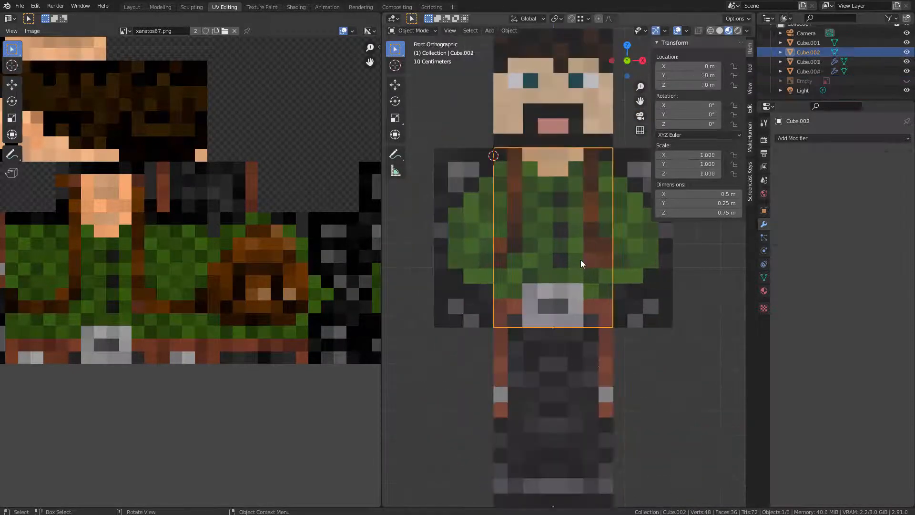
- Apply the Mirror modifiers of the arm object and the leg object
left_click(664, 268)
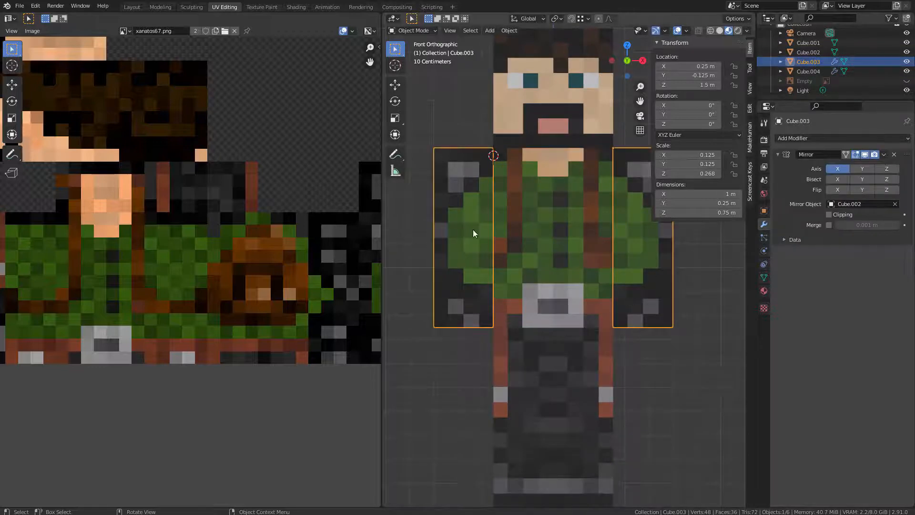
scroll(590, 197, "down", 1)
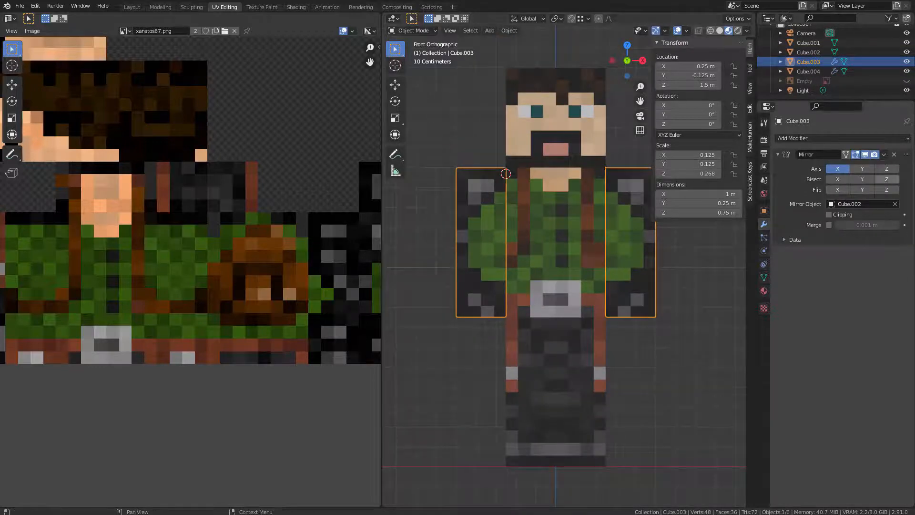
left_click(883, 155)
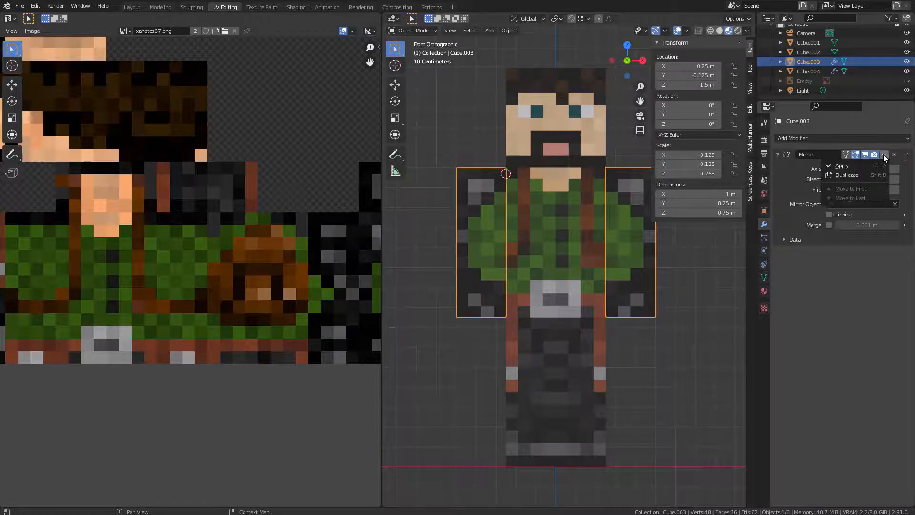
left_click(841, 166)
left_click(596, 390)
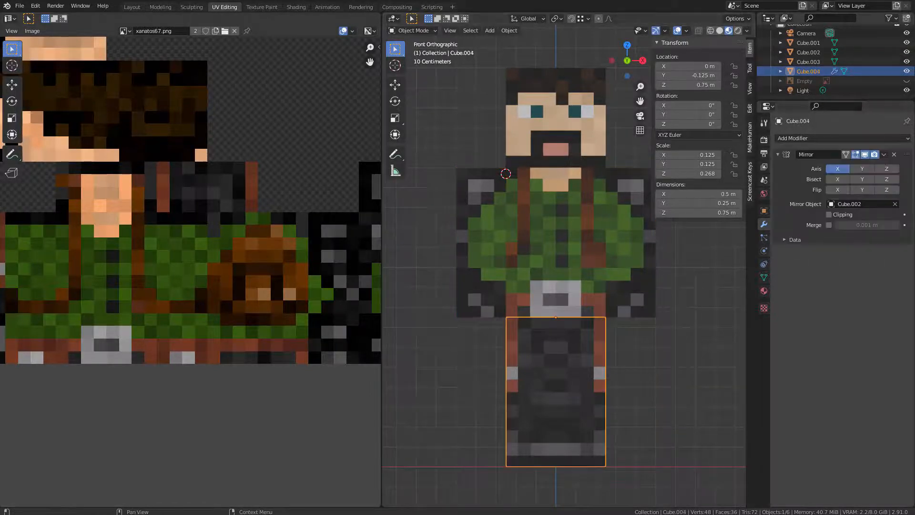
left_click(884, 154)
left_click(842, 167)
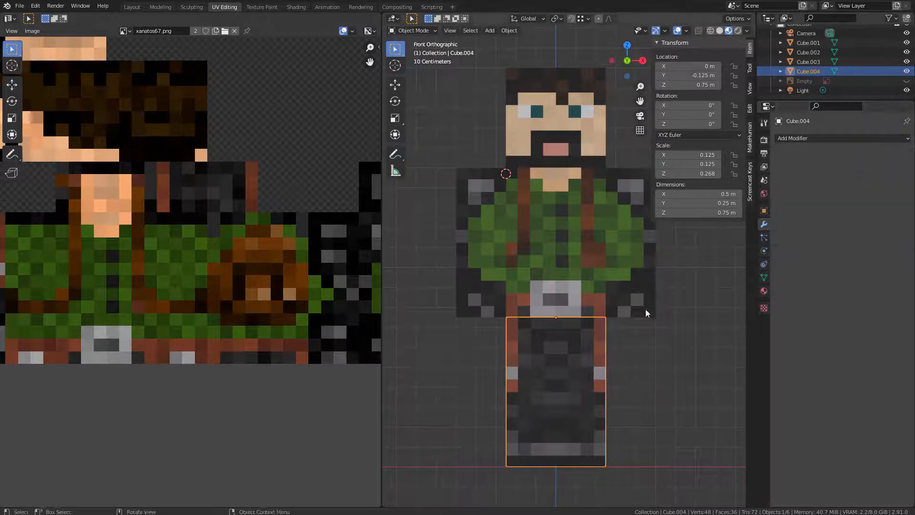
- Look over the mirrored arms, then in Edit Mode select all linked geometry of the character's left arm
left_click(647, 313)
middle_click_drag(646, 313, 613, 332)
middle_click_drag(647, 398, 483, 276)
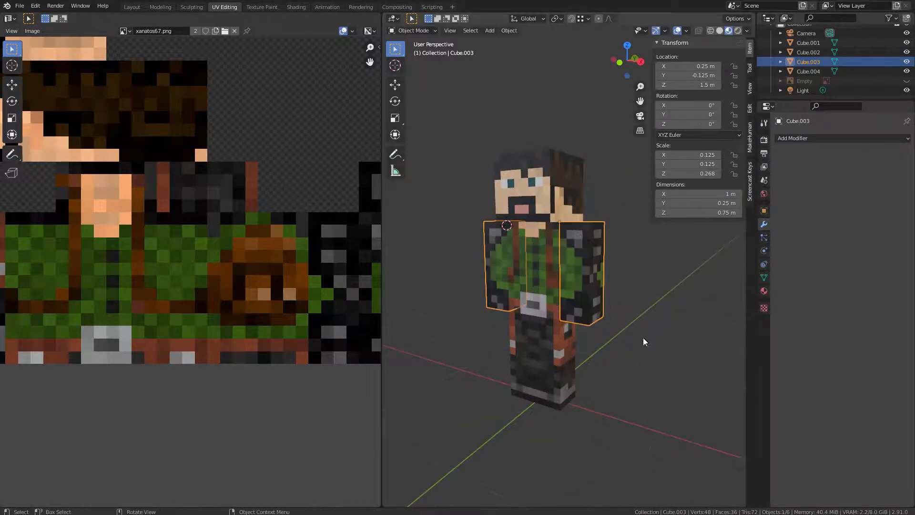
middle_click_drag(599, 247, 500, 266)
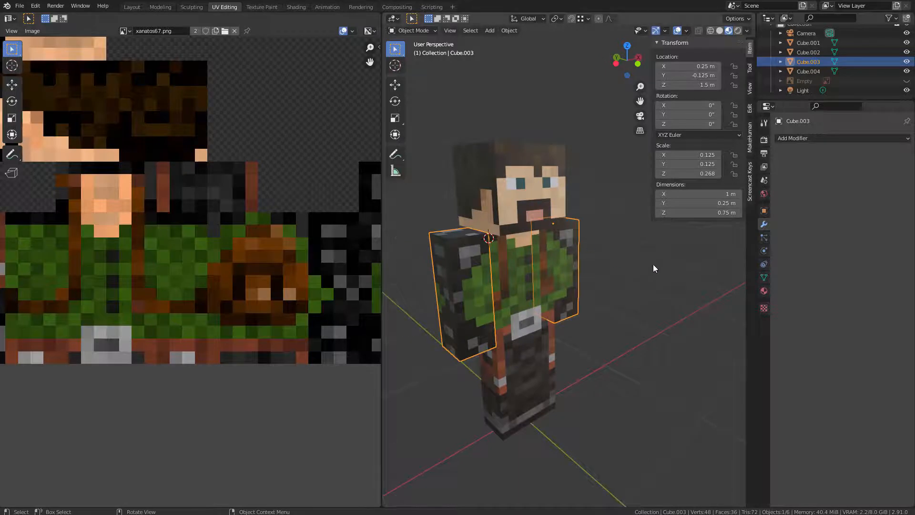
middle_click_drag(452, 225, 412, 251)
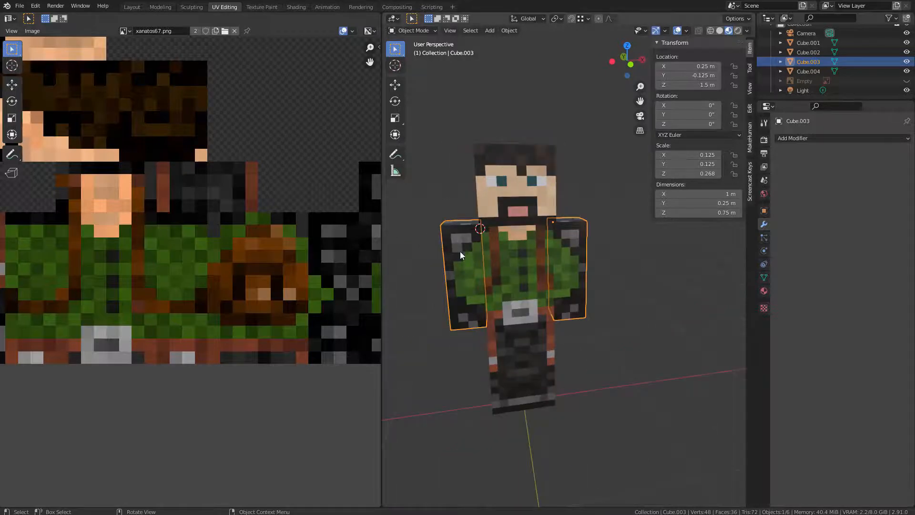
key("Tab")
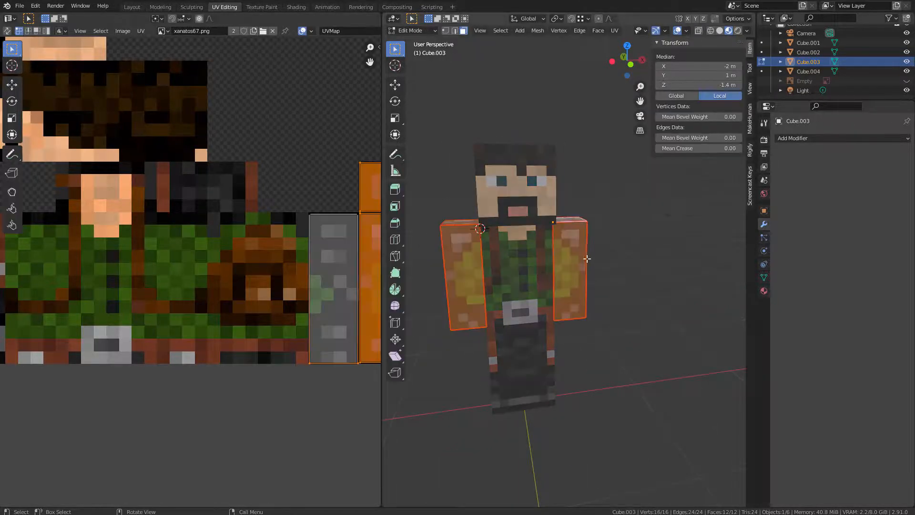
key("alt+a")
middle_click_drag(584, 245, 587, 242)
left_click(577, 224)
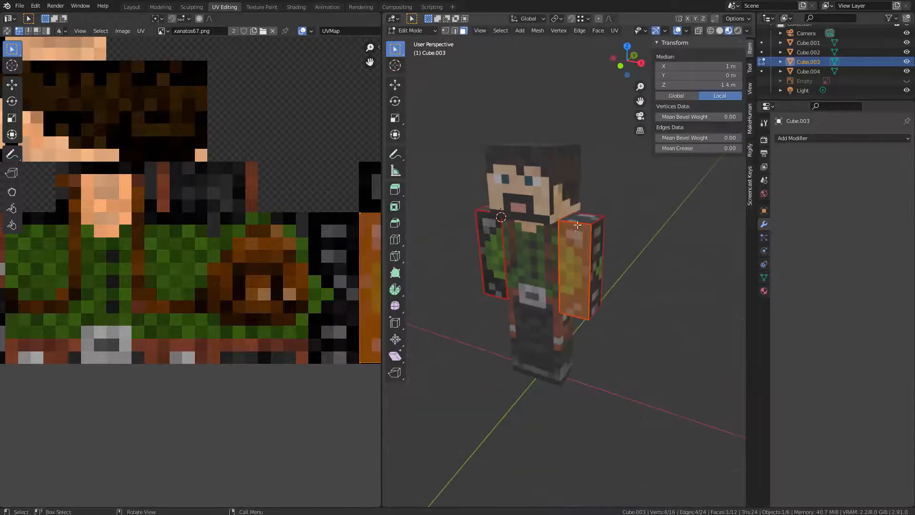
key("1")
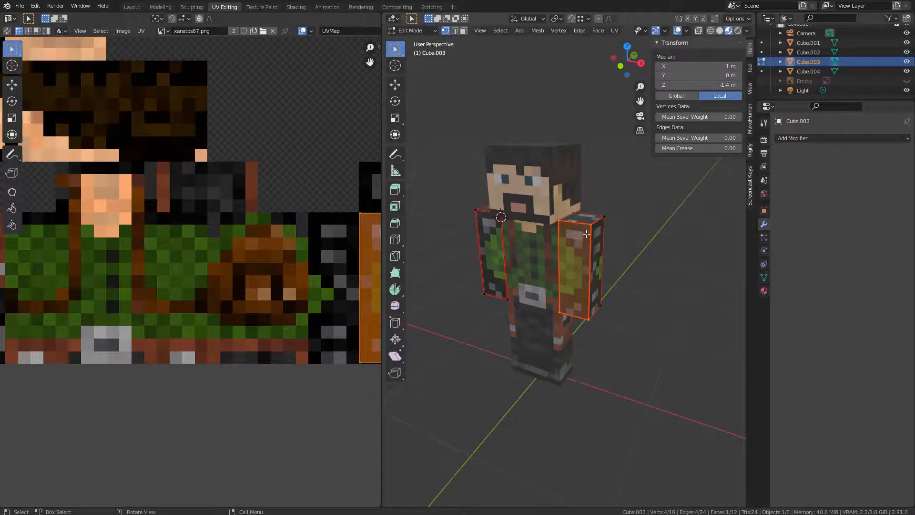
key("ctrl+l")
scroll(591, 240, "up", 2)
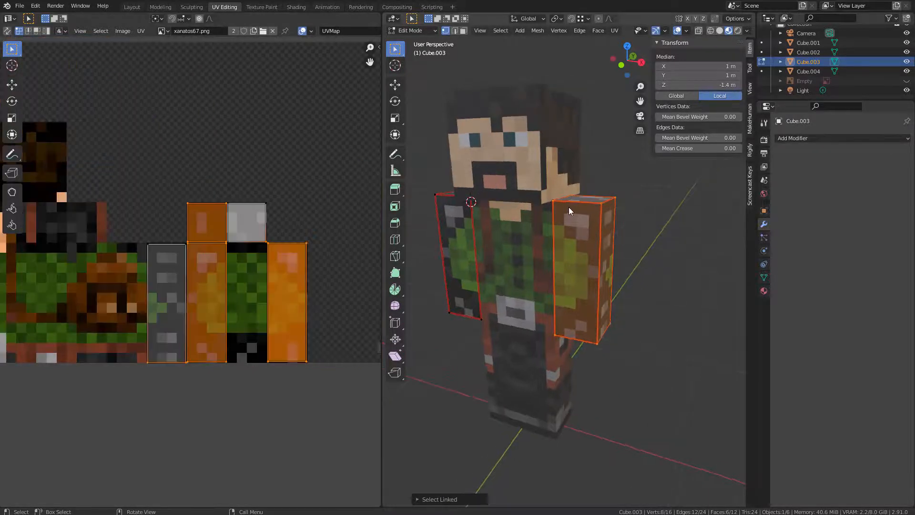
- Separate the selected arm into its own object and check in Object Mode that each arm selects individually
key("F3")
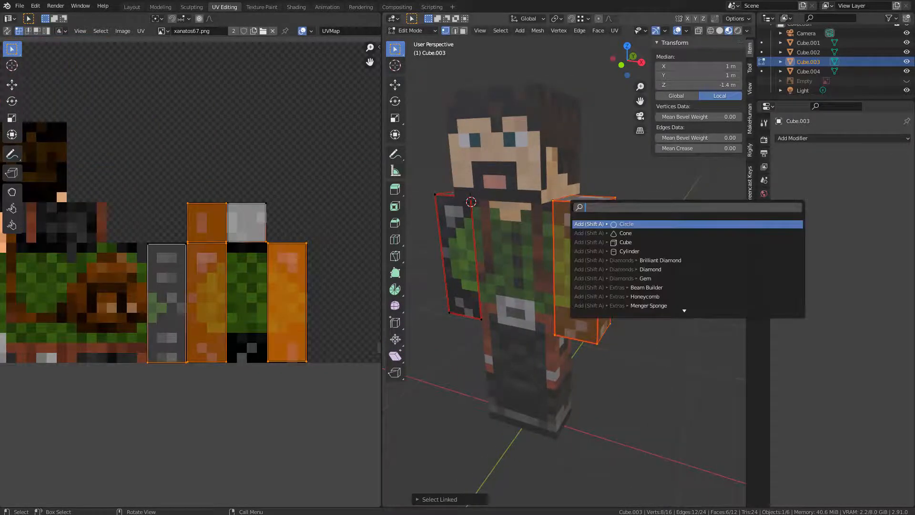
type("separa")
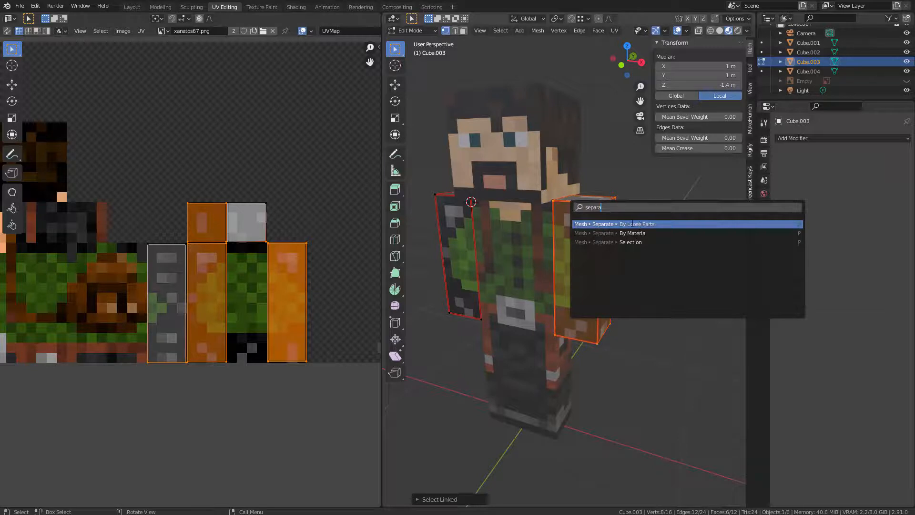
left_click(629, 242)
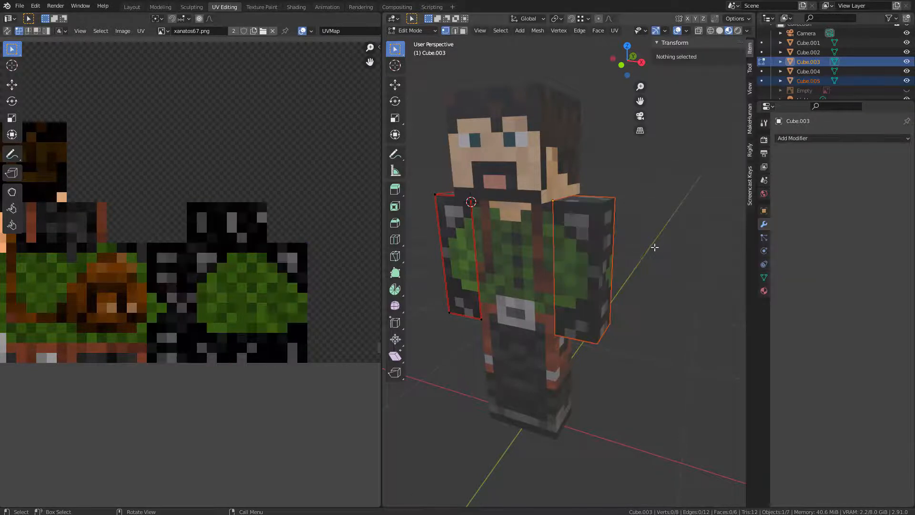
key("Tab")
left_click(587, 218)
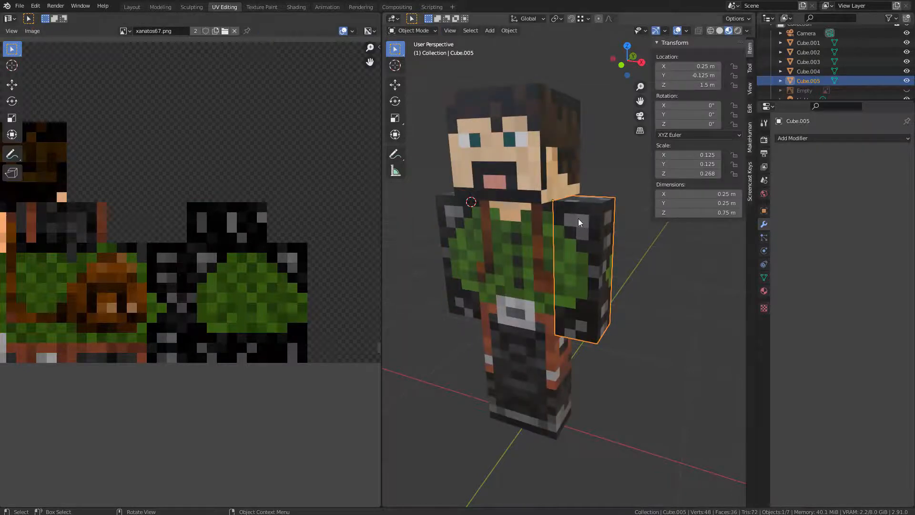
left_click(441, 234)
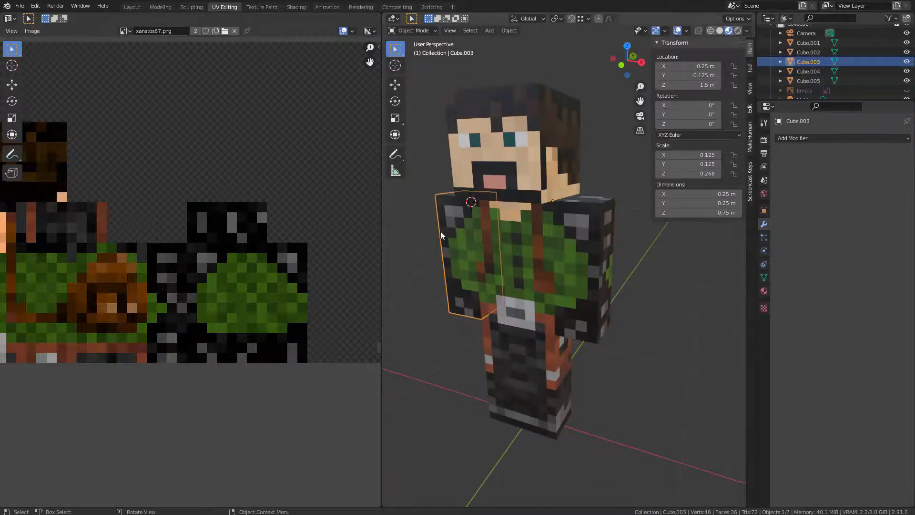
- Try rotating the separated left arm forward about its shoulder in the right side view, and undo the rotation
left_click(588, 235)
middle_click_drag(682, 237, 640, 260)
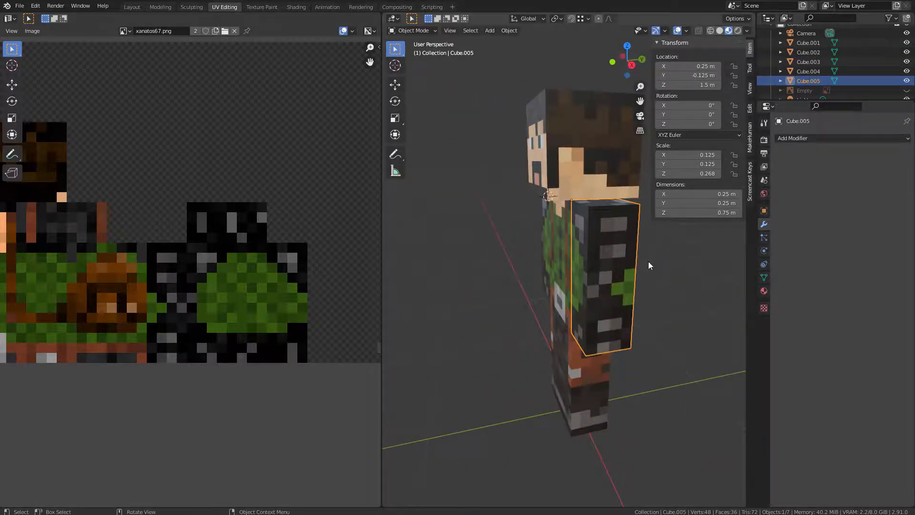
key("KP_3")
key("r")
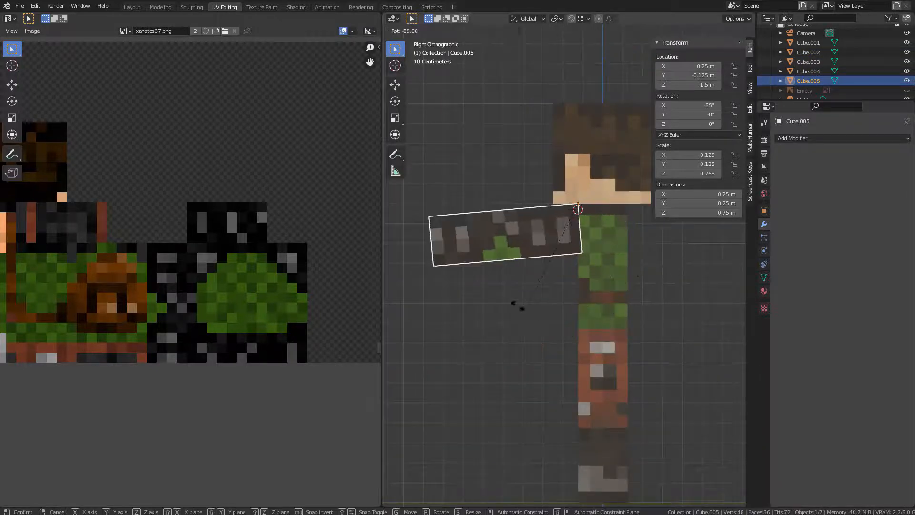
left_click(433, 305)
middle_click_drag(431, 301, 514, 218)
key("ctrl+z")
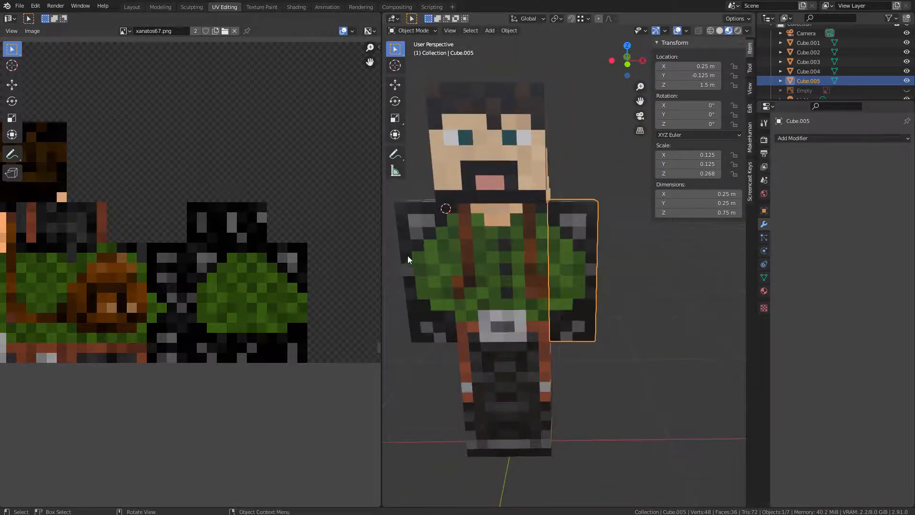
- Open the leg object in Edit Mode and select all linked geometry of the character's left leg
left_click(408, 256)
left_click(517, 398)
key("Tab")
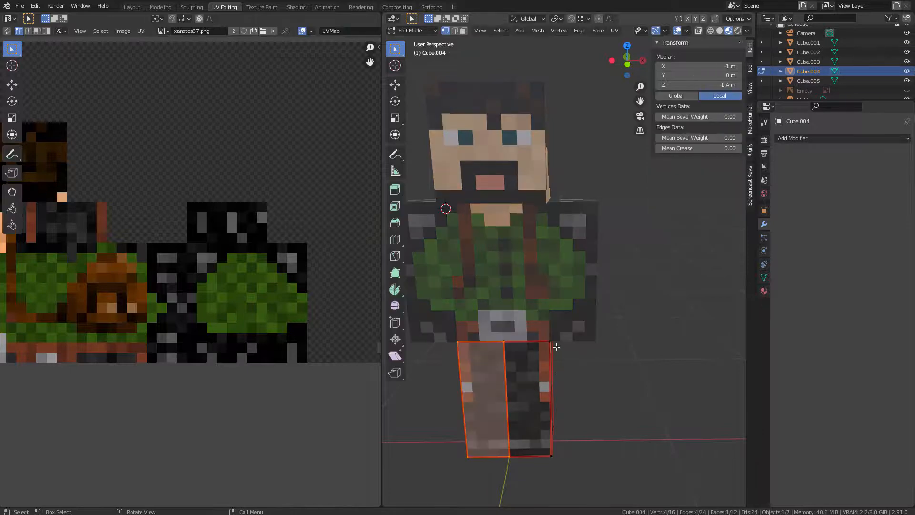
middle_click_drag(555, 347, 534, 333)
key("l")
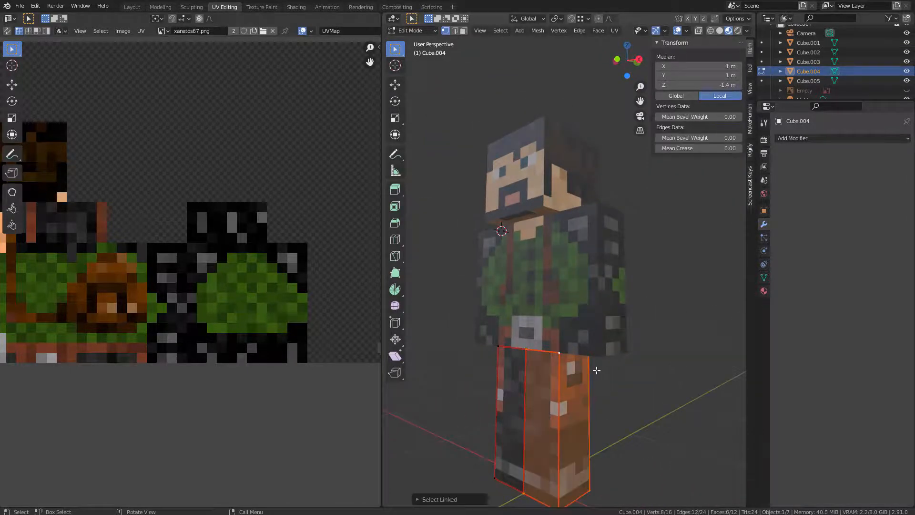
- Separate the selected left leg into its own object and return to Object Mode
key("F3")
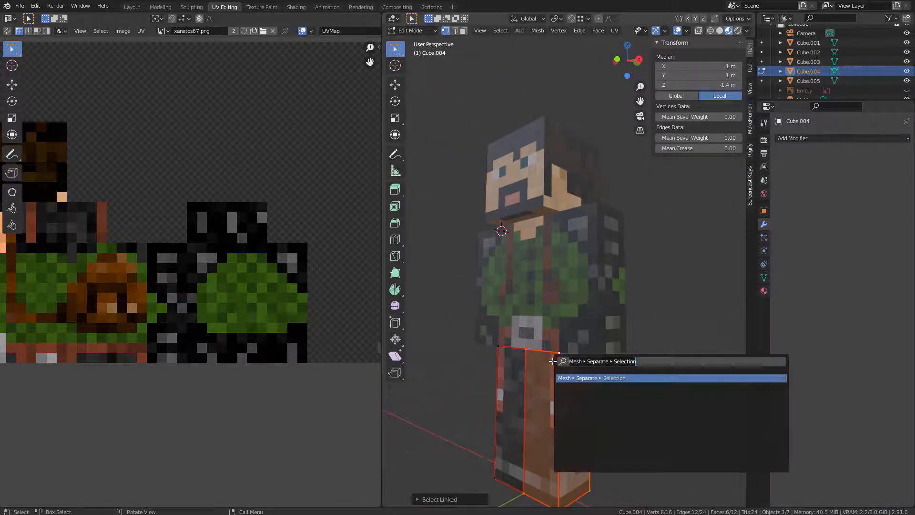
key("Return")
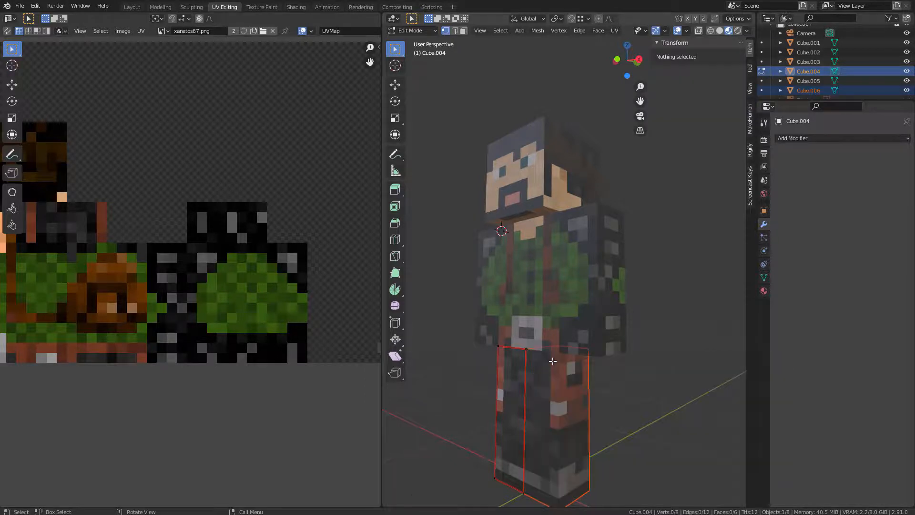
key("Tab")
- Try rotating the separated left leg from the side, and swing the right leg outward about 50° in the front view
left_click(572, 371)
mouse_move(572, 371)
middle_mouse_down()
mouse_move(601, 377)
mouse_move(558, 367)
middle_mouse_up()
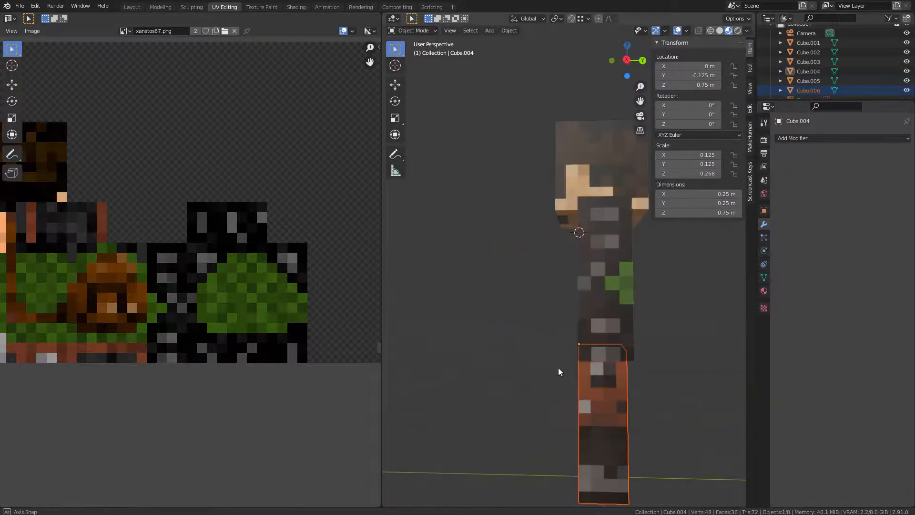
key("r")
left_click(582, 378)
middle_click_drag(474, 354, 553, 359)
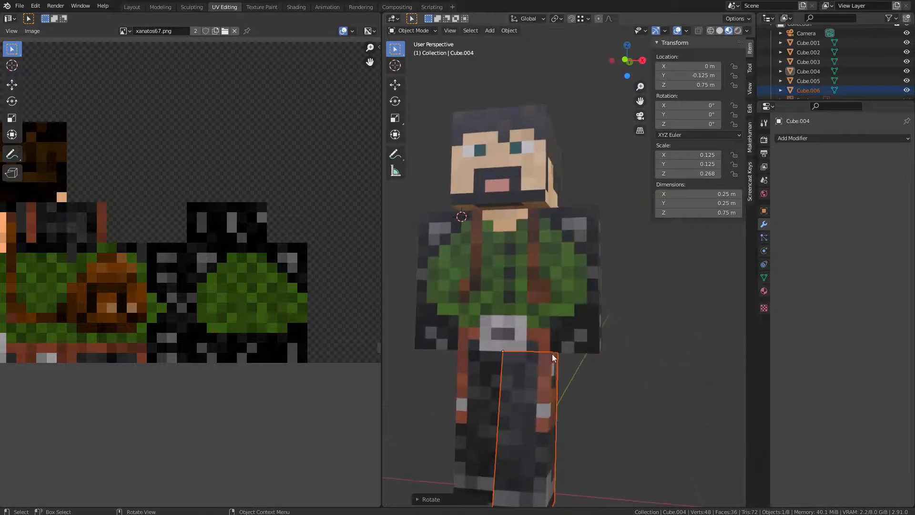
left_click(467, 381)
key("r")
left_click(481, 409)
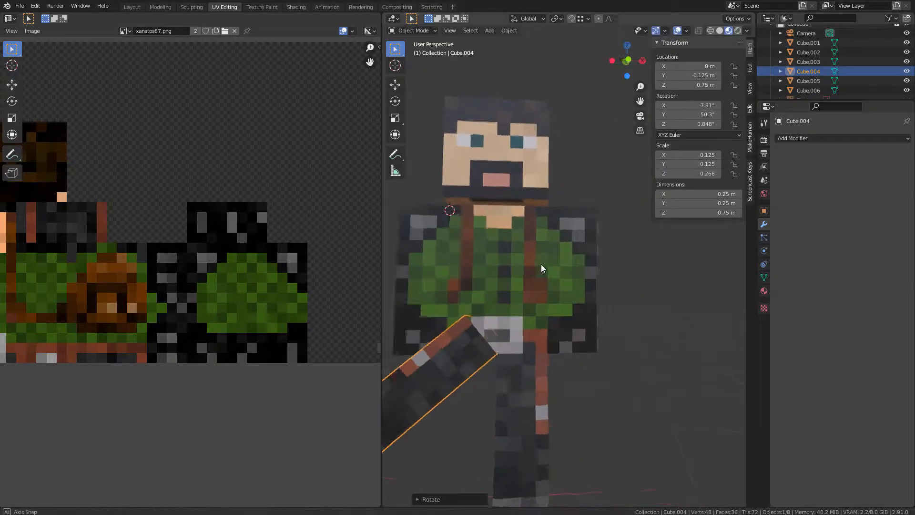
- Try rotating the right arm outward about 23° and the left arm forward about 20°
left_click(410, 270)
middle_click_drag(505, 343, 552, 331)
key("r")
left_click(488, 215)
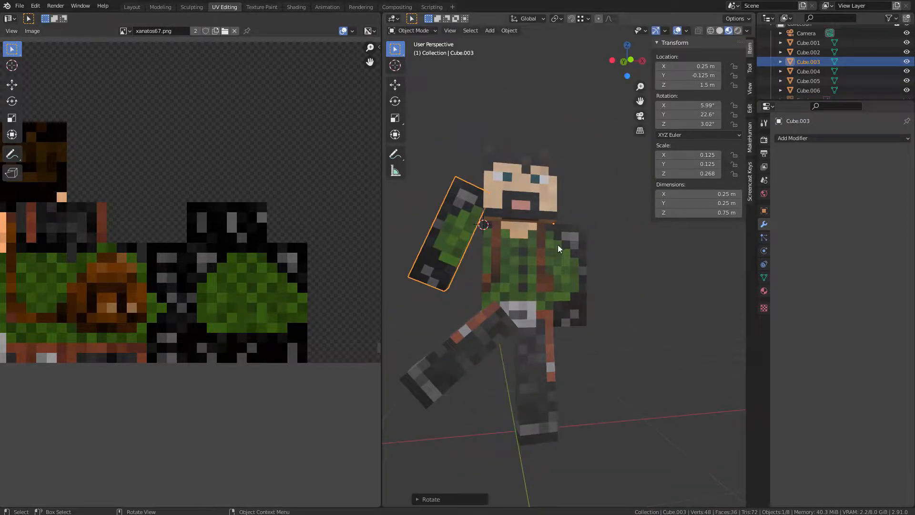
left_click(562, 257)
middle_click_drag(620, 246, 491, 270)
key("r")
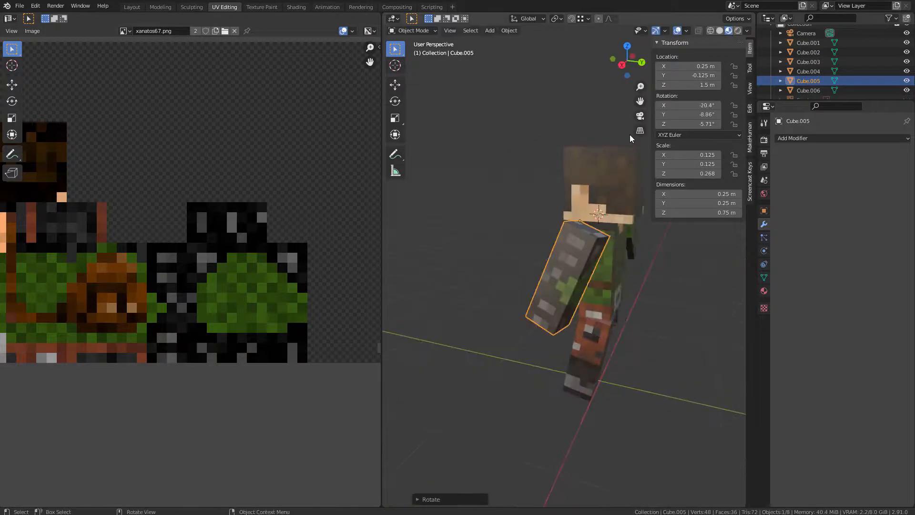
left_click(599, 180)
- Try rotating the head from the side and look at the whole pose from the front
left_click(600, 178)
key("r")
left_click(628, 185)
middle_click_drag(469, 231, 637, 276)
- Undo the trial rotations of the head, both arms and the right leg
key("ctrl+z")
key("ctrl+z")
key("ctrl+z")
key("ctrl+z")
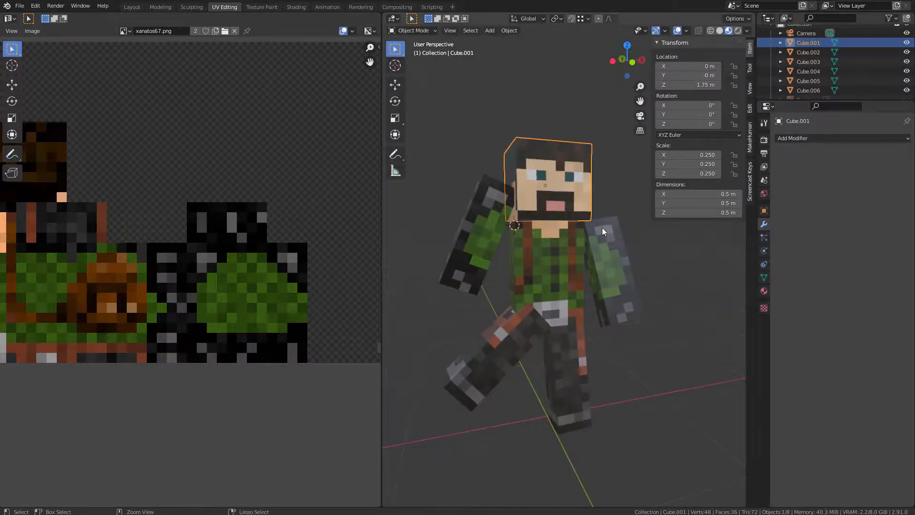
key("ctrl+z")
key("ctrl+z")
key("ctrl+z")
key("ctrl+z")
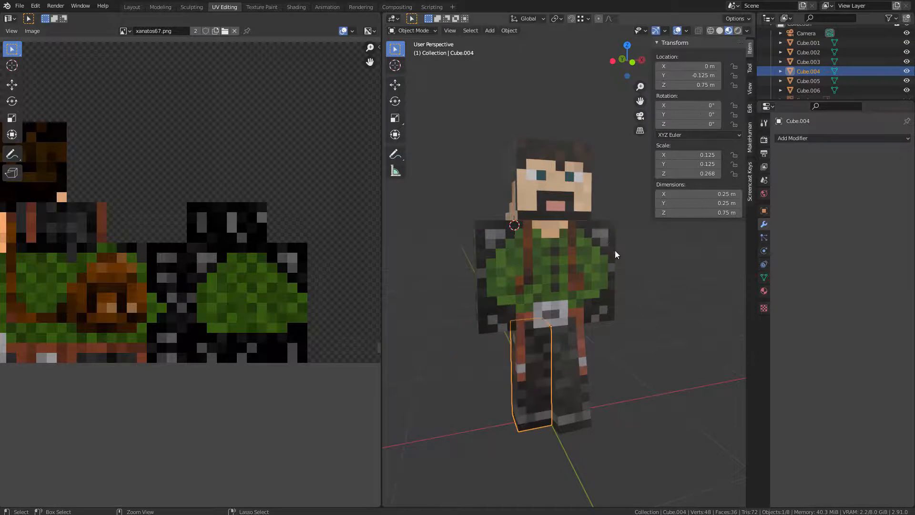
- Check that the separated left leg can be selected on its own
middle_click_drag(605, 322, 583, 407)
left_click(583, 408)
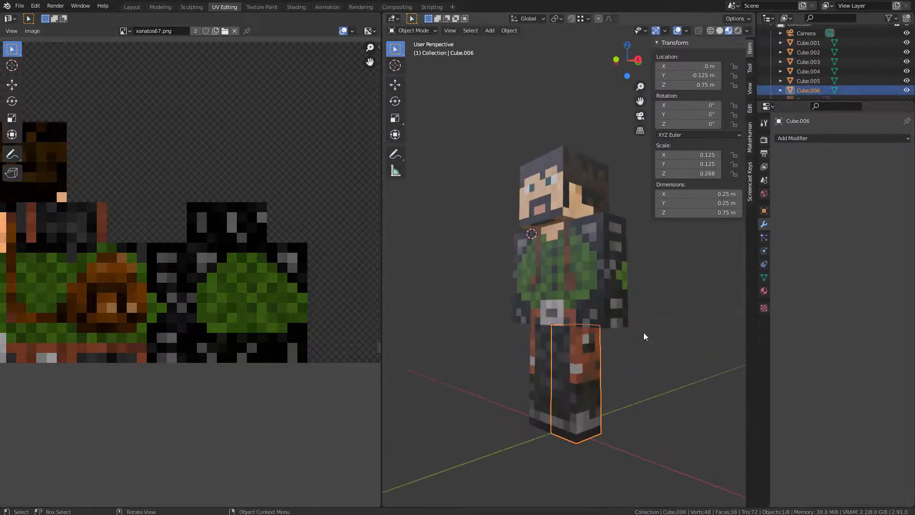
left_click(20, 6)
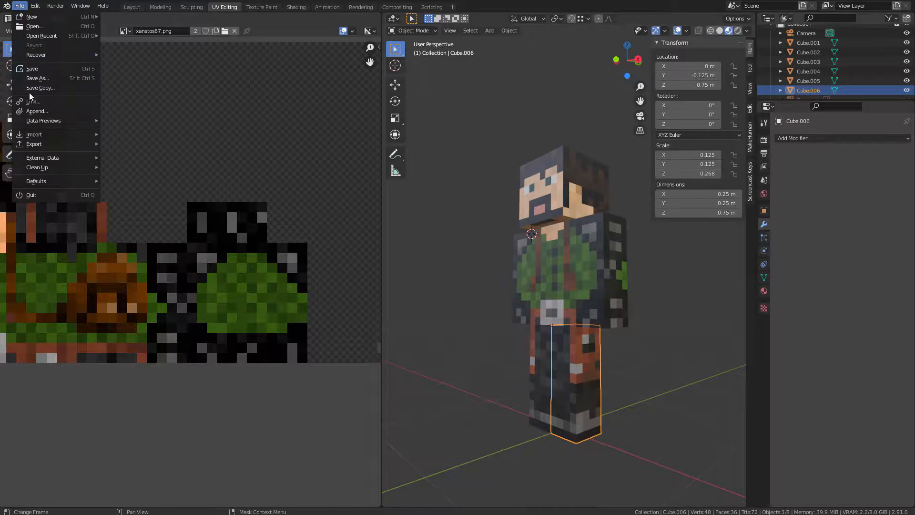
left_click(444, 153)
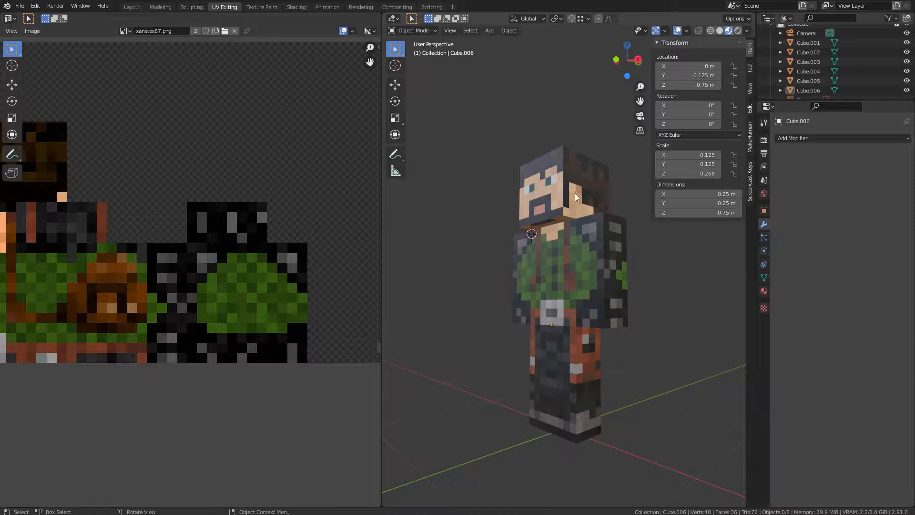
- Try swinging the left arm forward about 60°, clear its rotation, and select the torso
left_click(599, 292)
middle_click_drag(677, 309, 648, 314)
key("r")
left_click(610, 328)
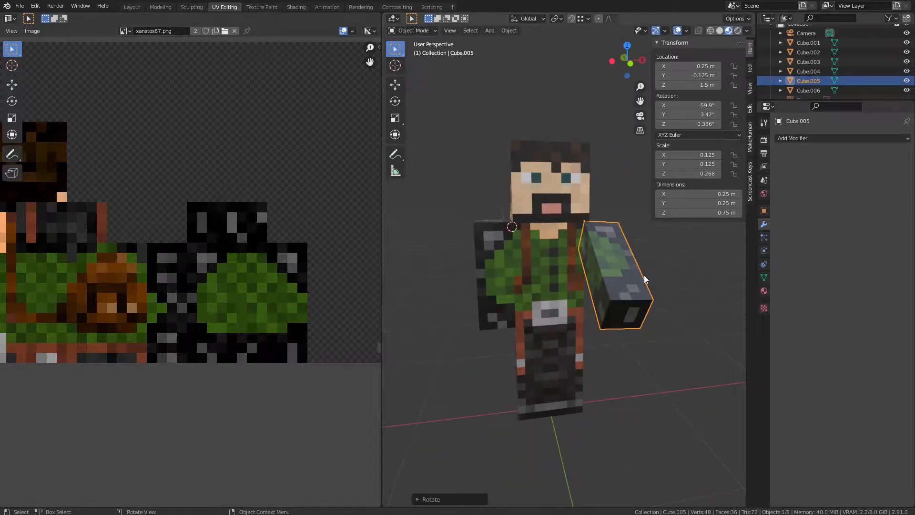
middle_click_drag(645, 279, 469, 242)
key("alt+r")
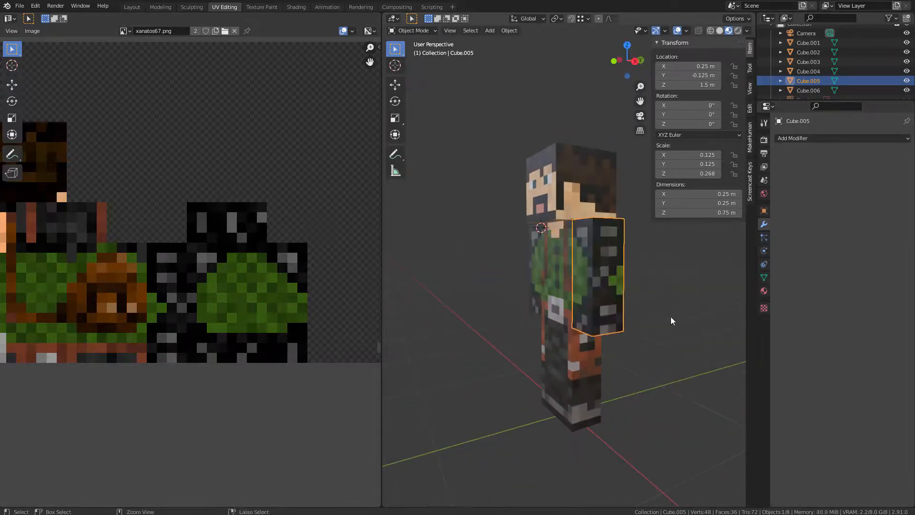
left_click(600, 304)
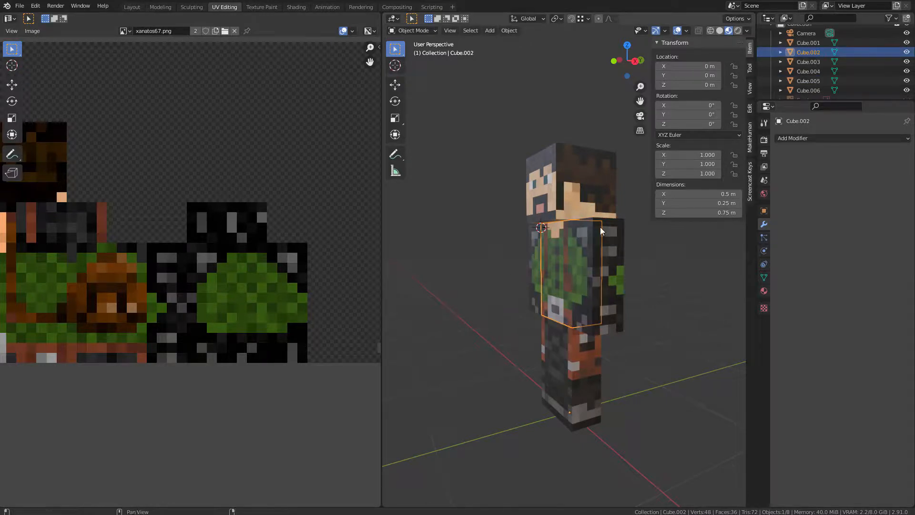
middle_click_drag(473, 224, 571, 231)
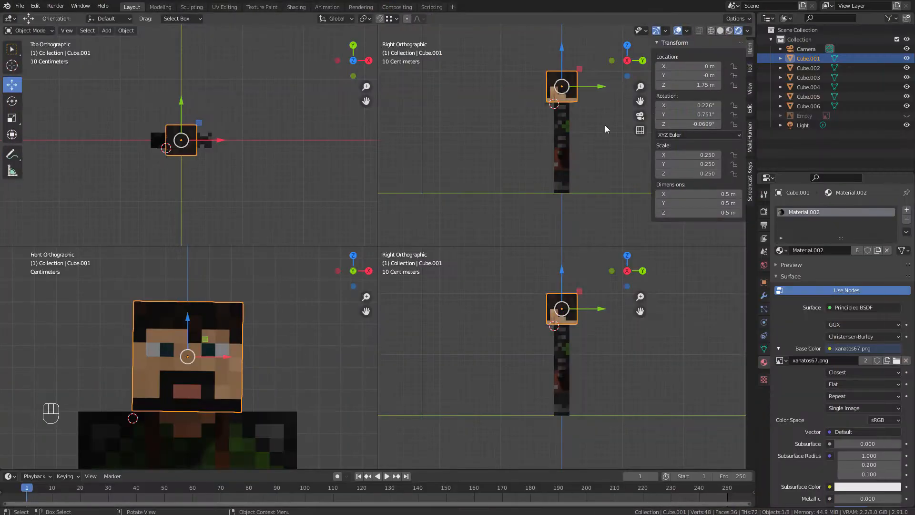
- Try tilting the head about its centre in the right side view, cancelling each rotation
key("r")
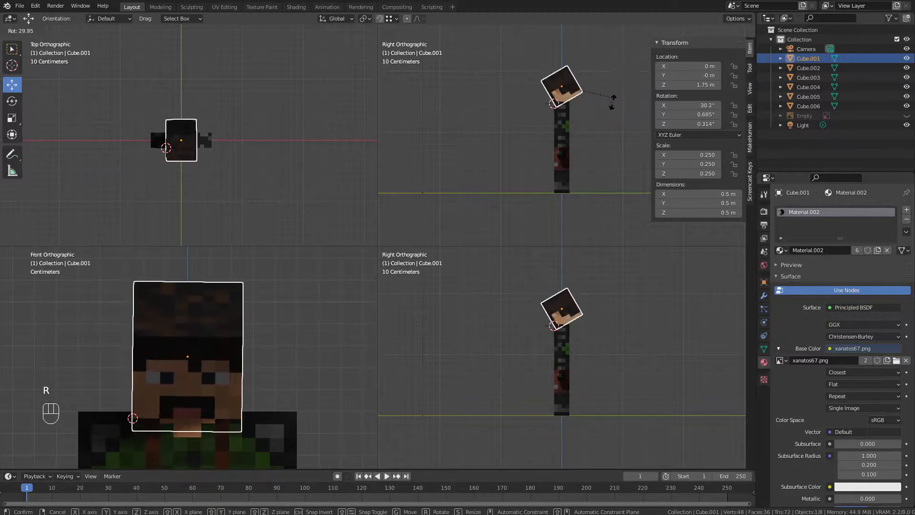
right_click(613, 132)
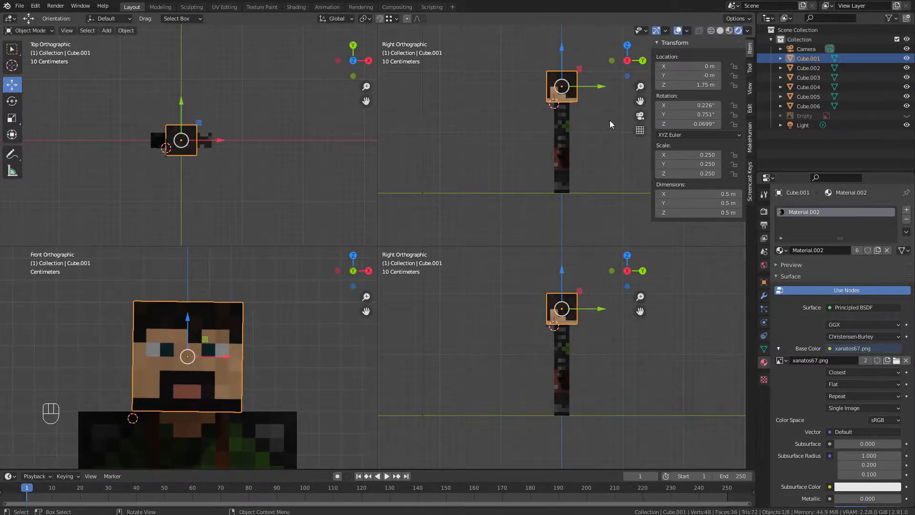
key("r")
right_click(608, 123)
key("r")
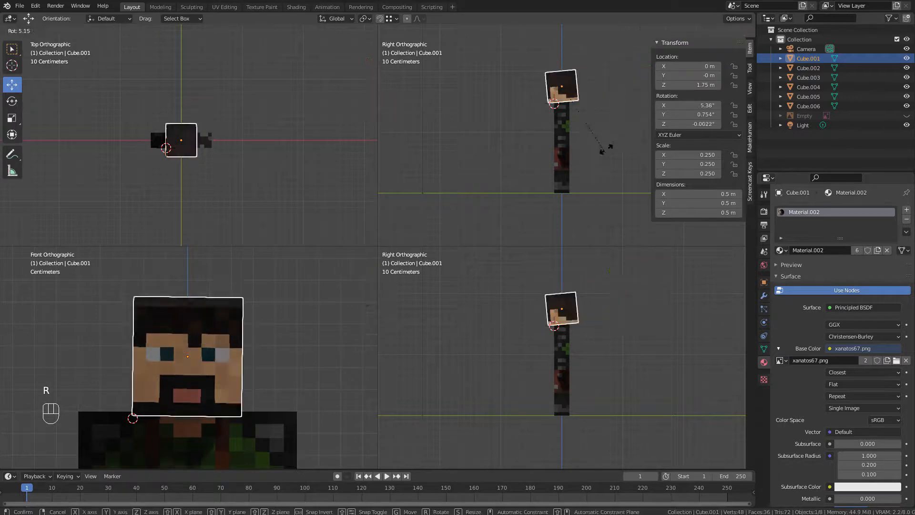
right_click(611, 127)
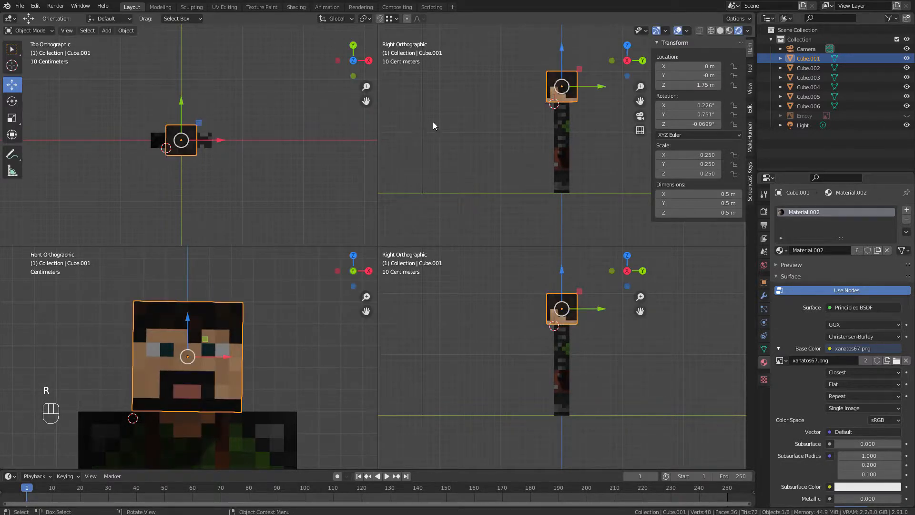